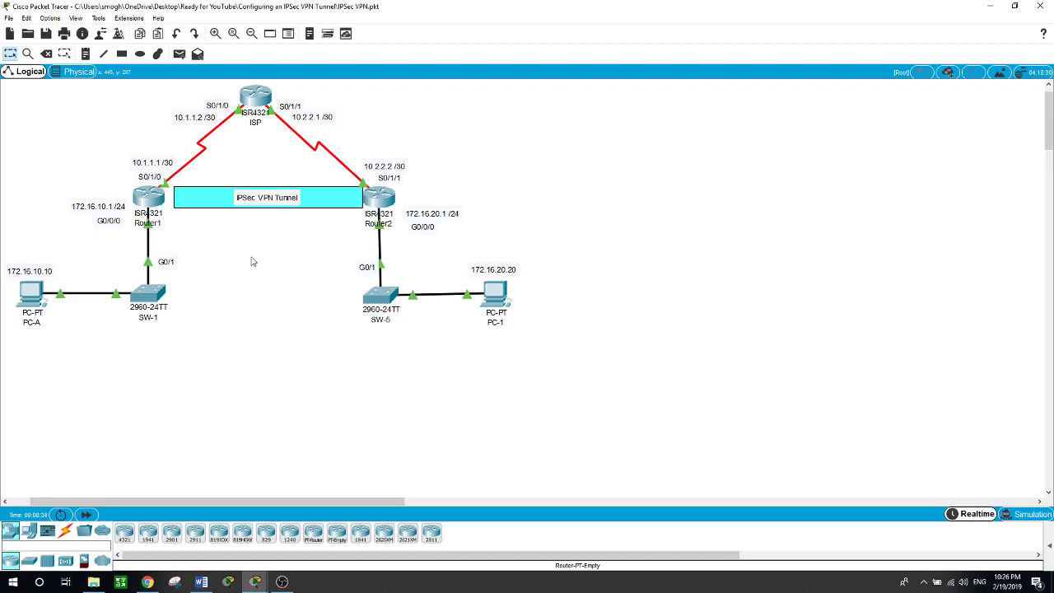
Ping PC-1 at 172.16.20.20 from PC-A's command prompt
left_click(33, 296)
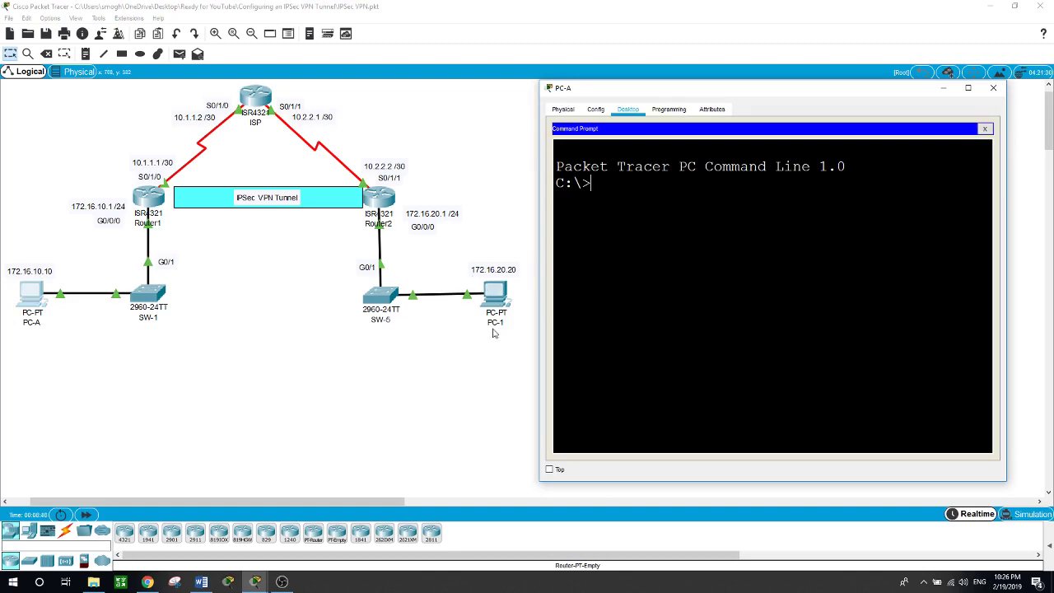
type("ping 172.16.20.20")
key("Return")
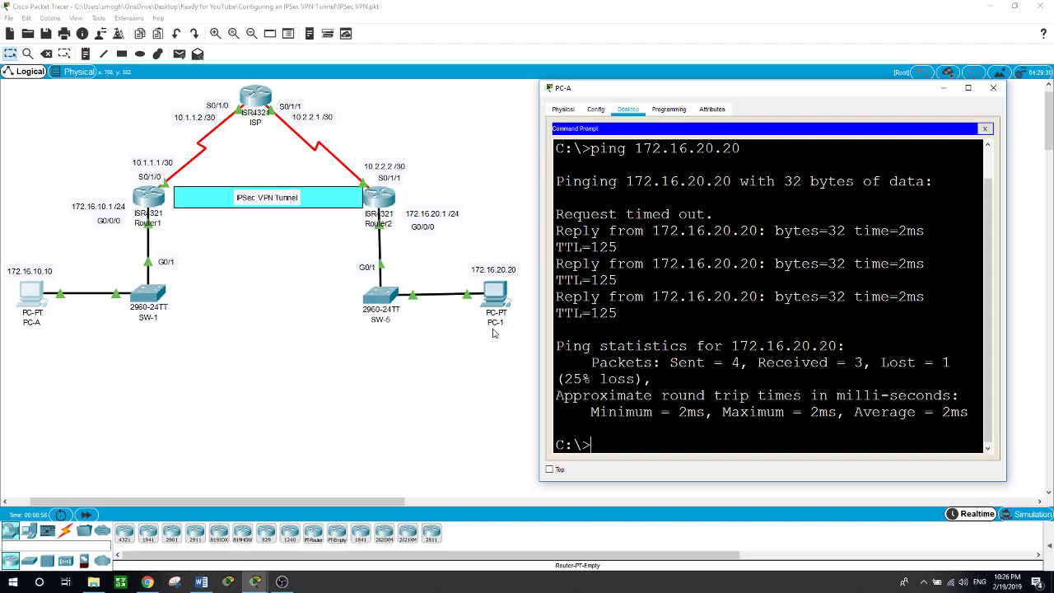
Traceroute to 172.16.20.20 from PC-A after fixing the mistyped address, then close the prompt
type("racert 172.16.2020")
key("Return")
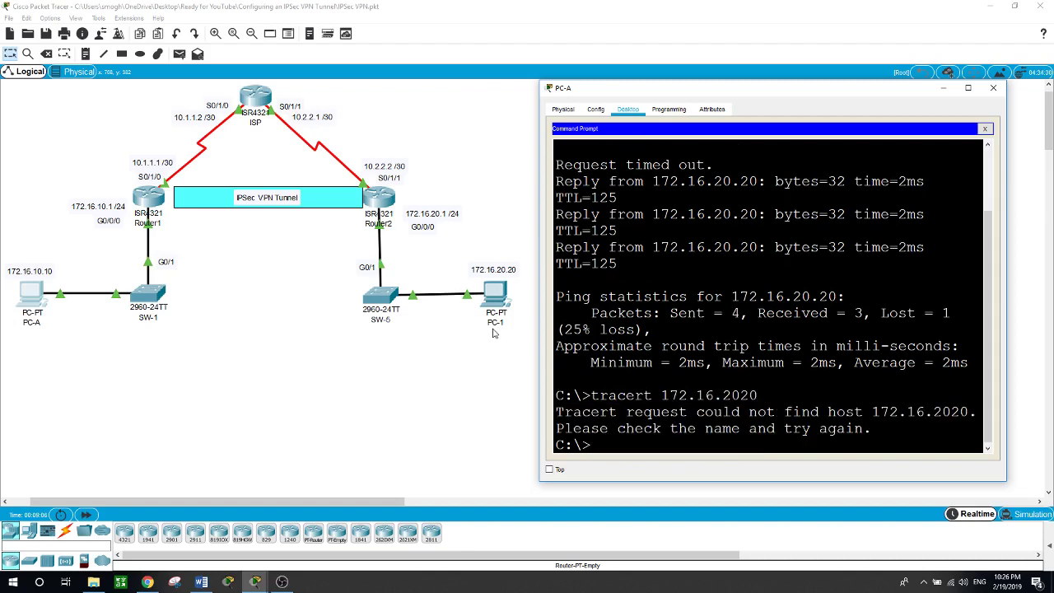
key("Up")
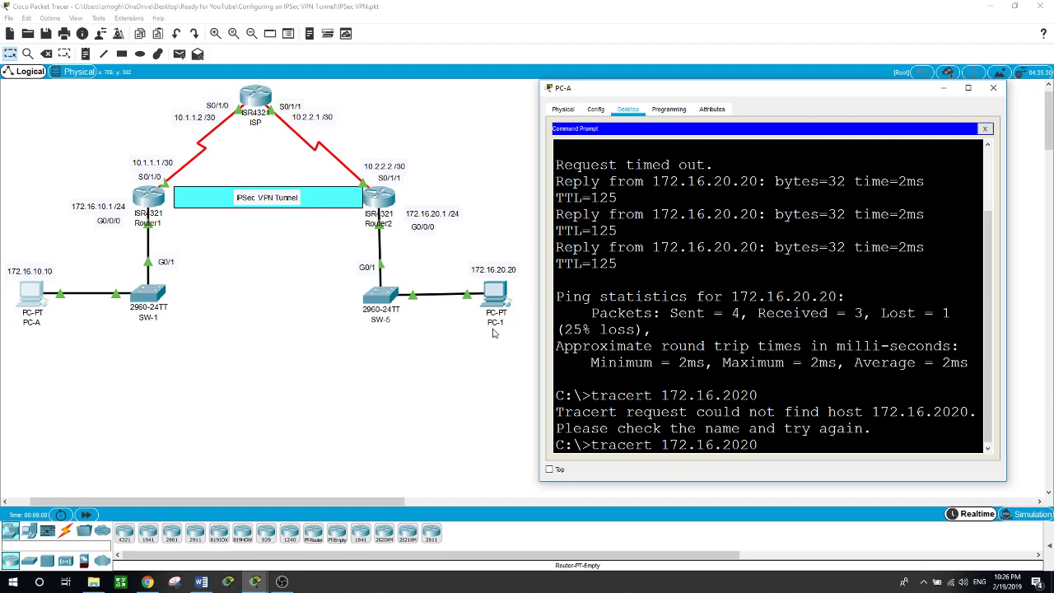
key("Left")
type(".")
key("Return")
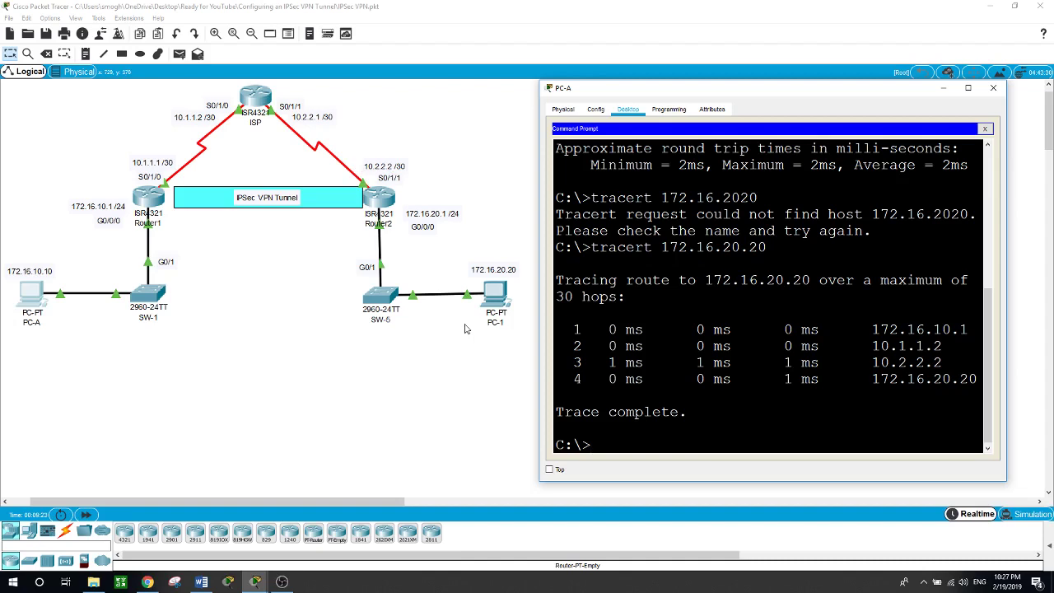
left_click(97, 333)
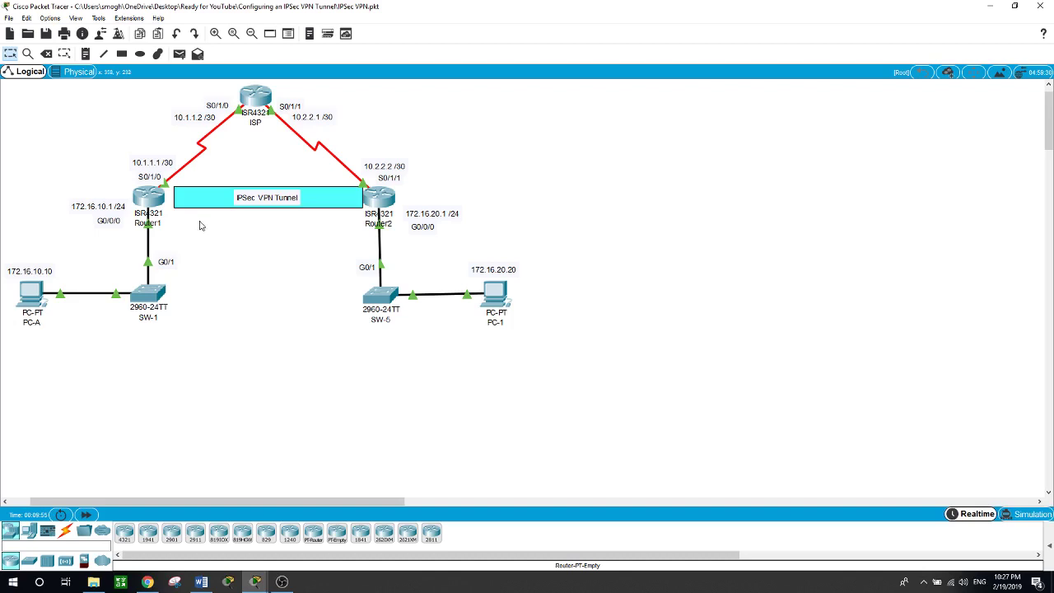
Open Router1's CLI and enter privileged and global configuration mode with en and conf t
left_click(161, 209)
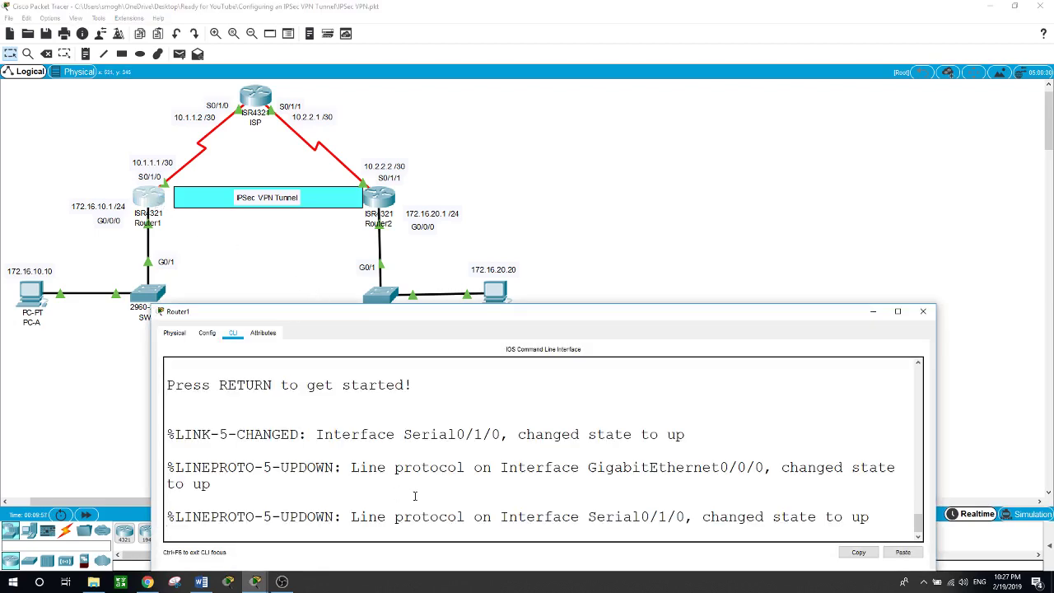
key("Return")
type("en")
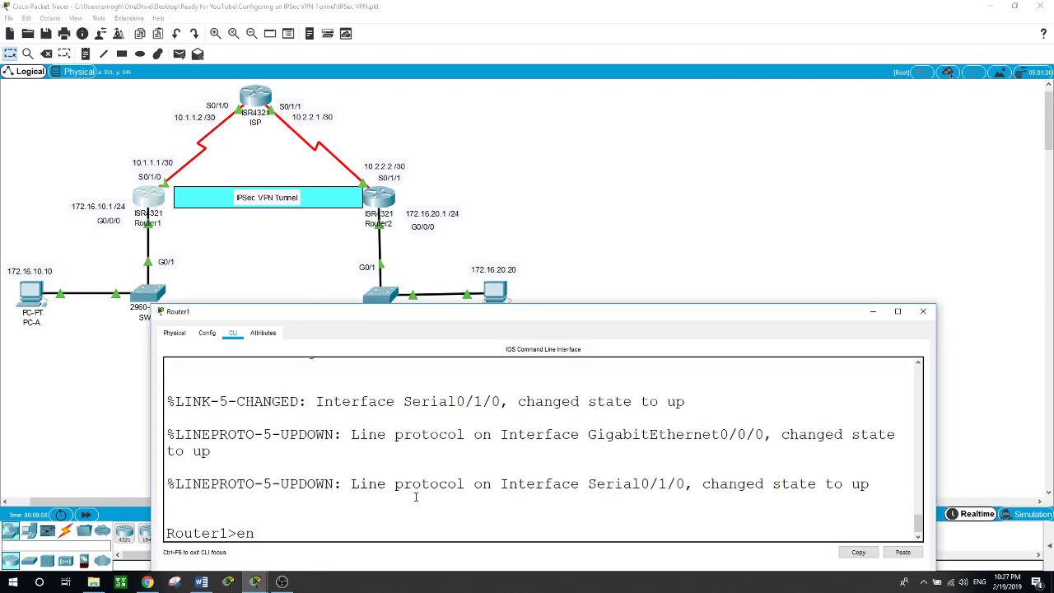
key("Return")
type("conf t")
key("Return")
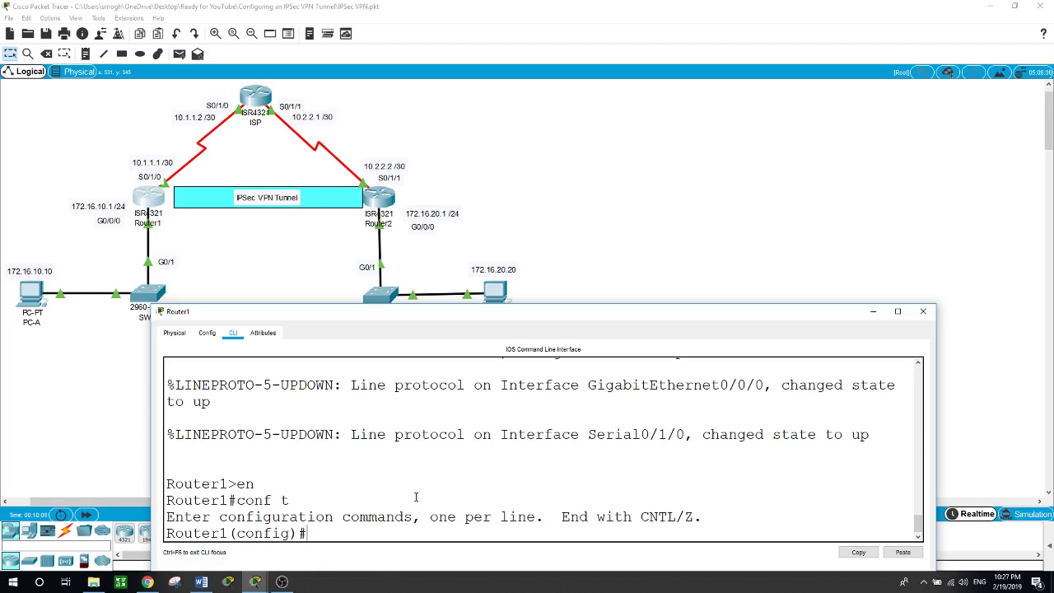
Add access-list 101 permit ip 172.16.10.0 0.0.0.255 172.16.20.0 0.0.0.255
type("acc")
key("Tab")
type("?")
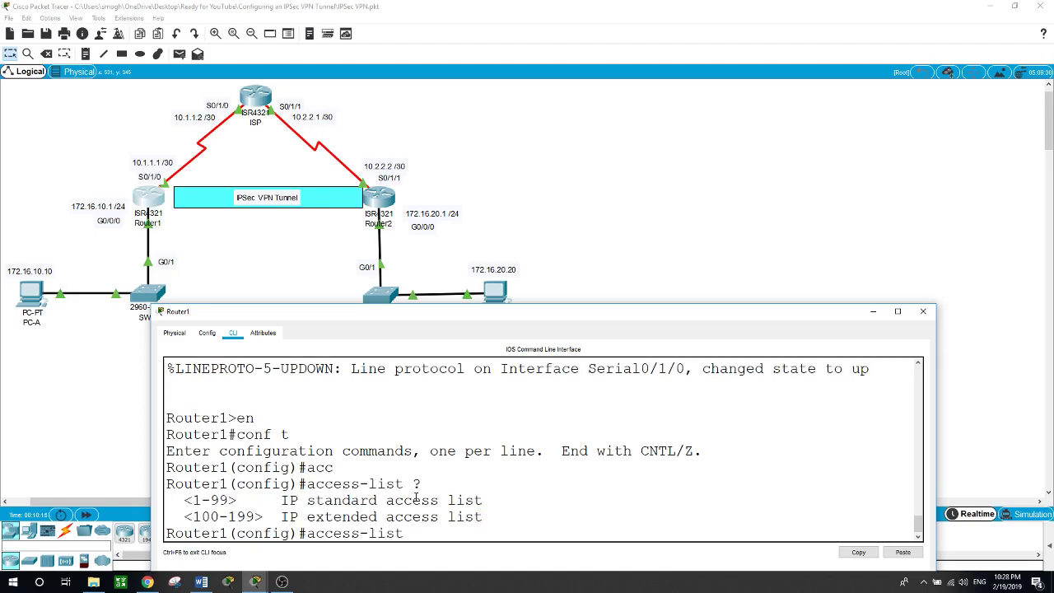
type("101")
type(" permit ")
type("i")
type("p ?")
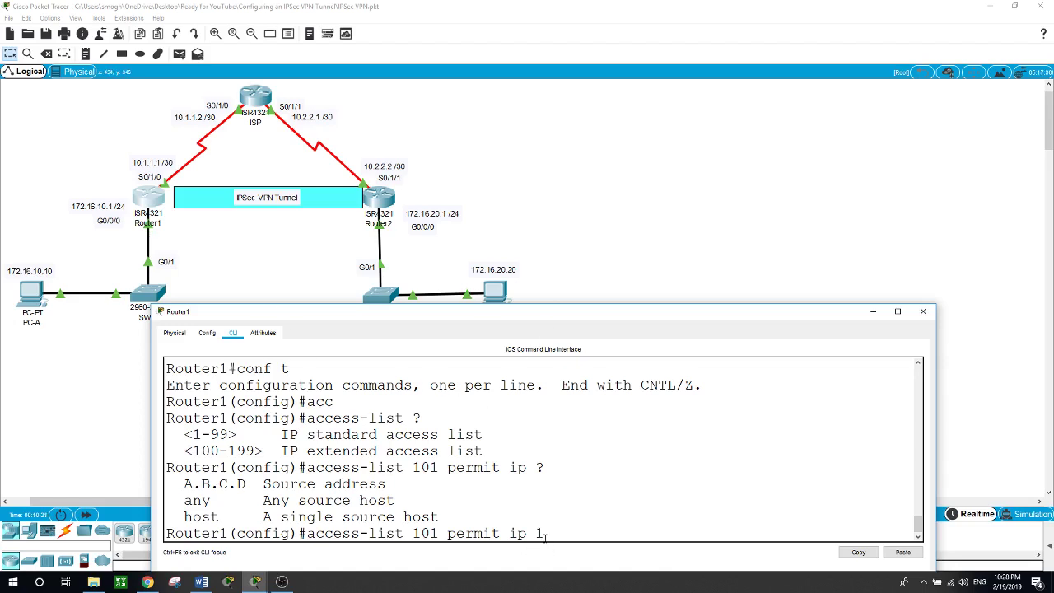
type("72.16.10.0 0.0.0.255")
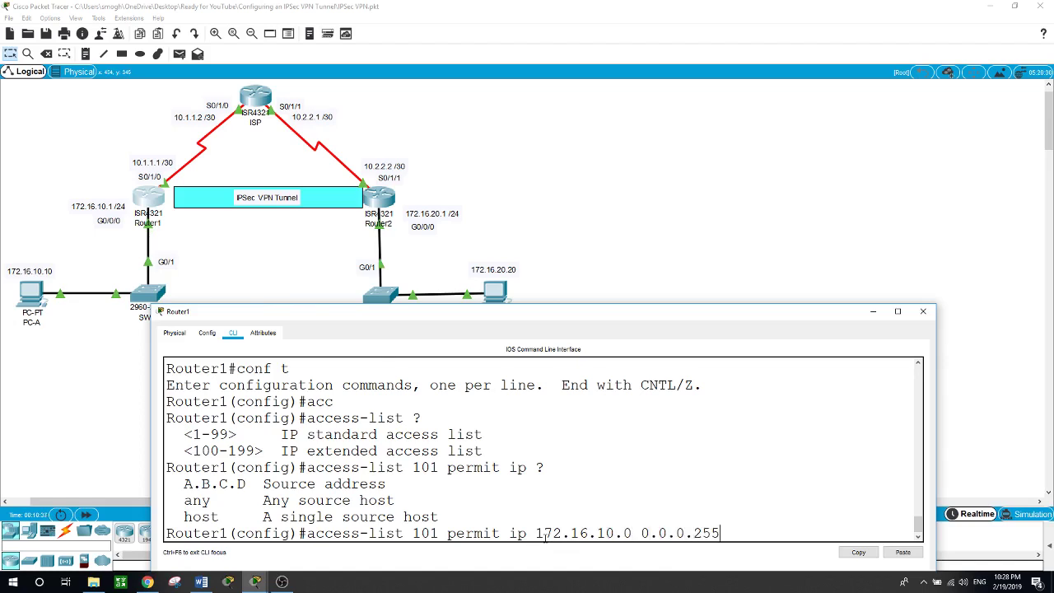
type(" 172.16.20.0 0.0.0.255")
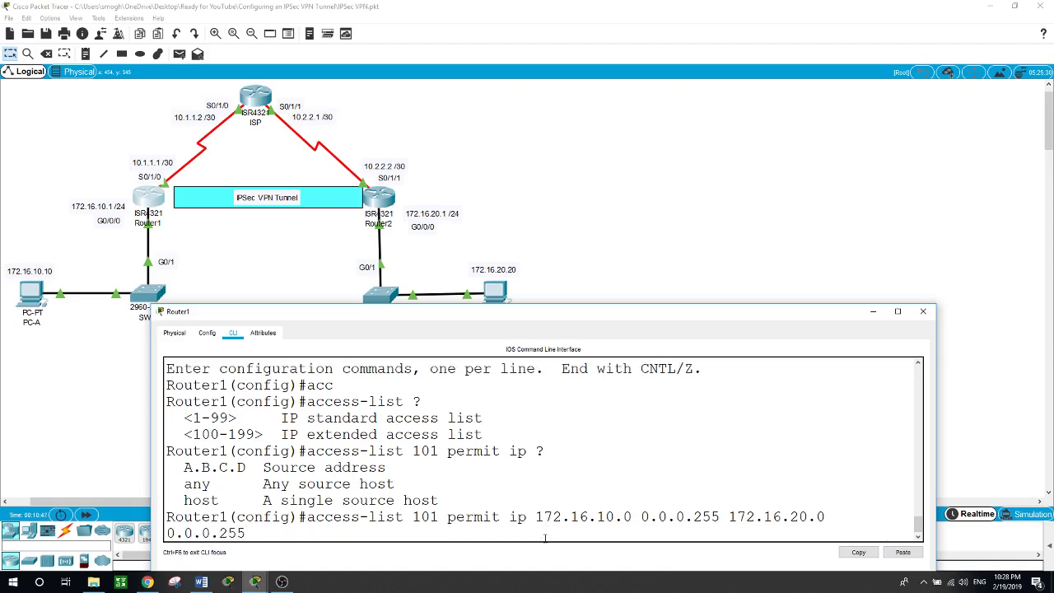
key("Return")
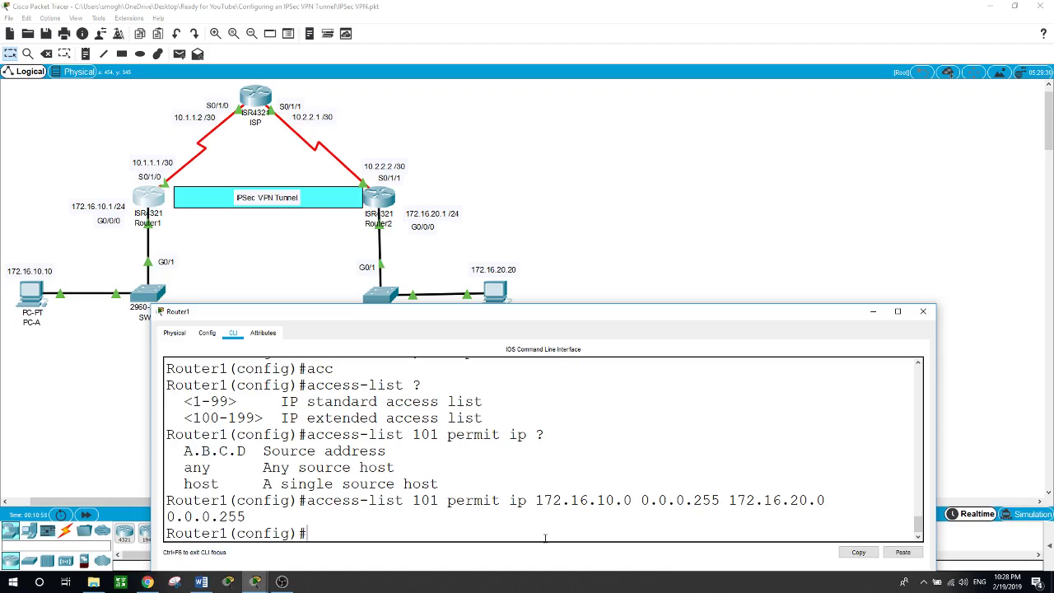
Create crypto ISAKMP policy 10 on Router1
type("cryp")
key("Tab")
type("is")
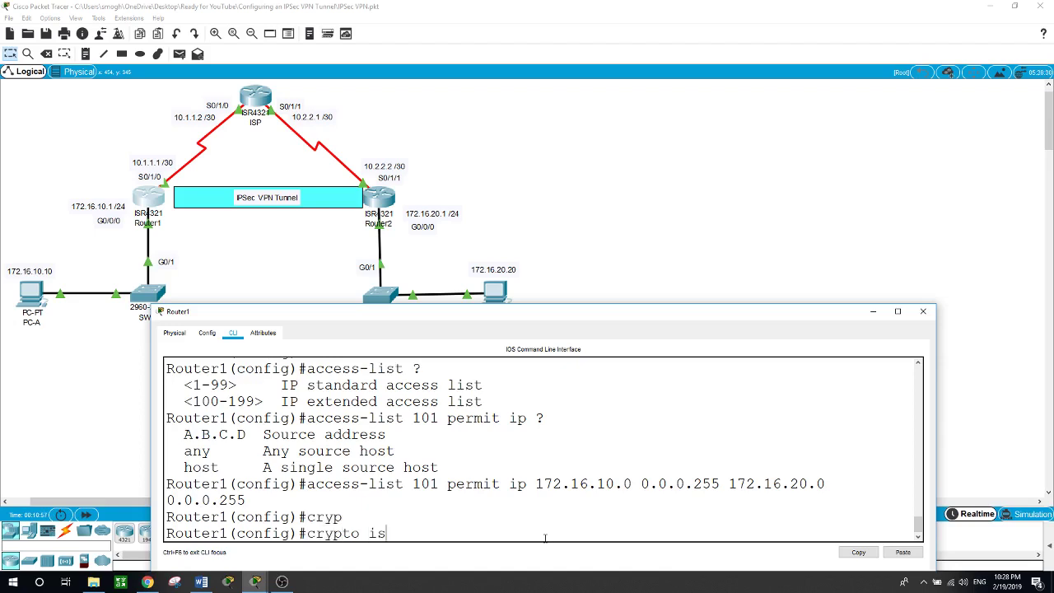
key("Tab")
type("?poli")
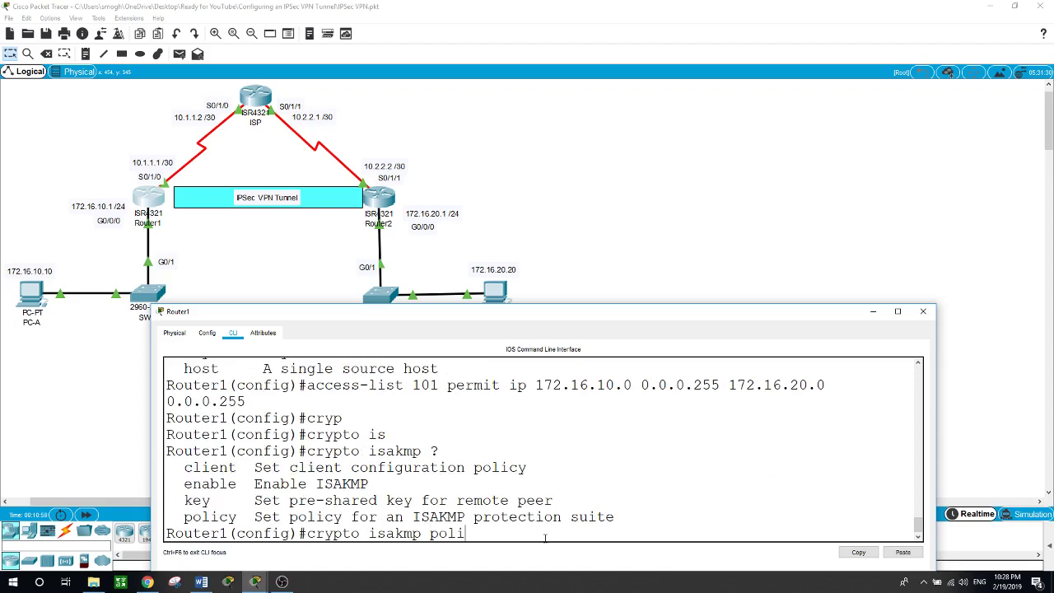
key("Tab")
type("?")
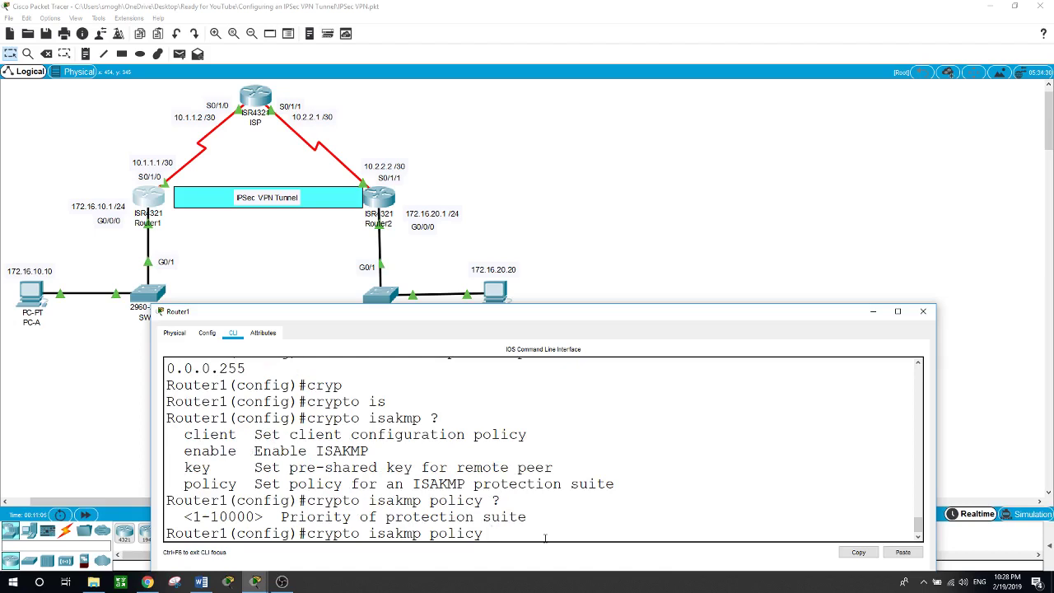
type("10 ?")
key("Return")
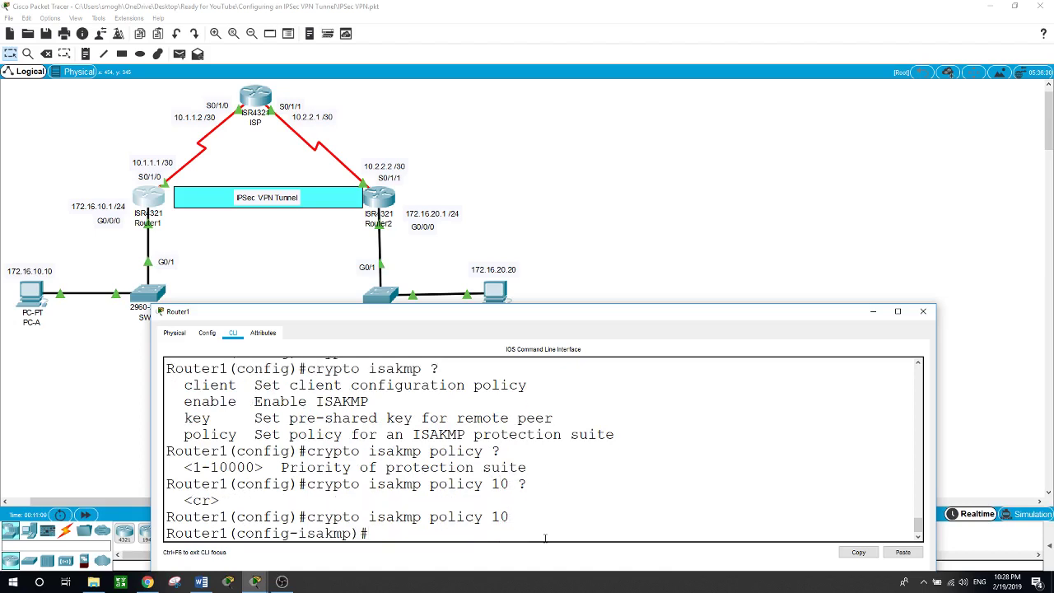
Set the policy's authentication to pre-share
type("?")
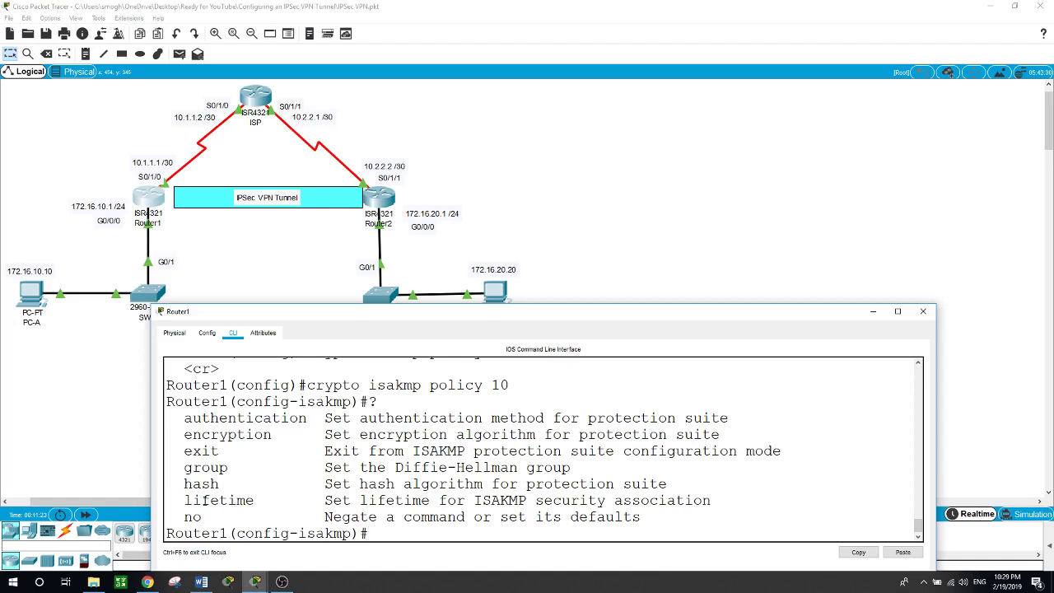
type("auth")
key("Tab")
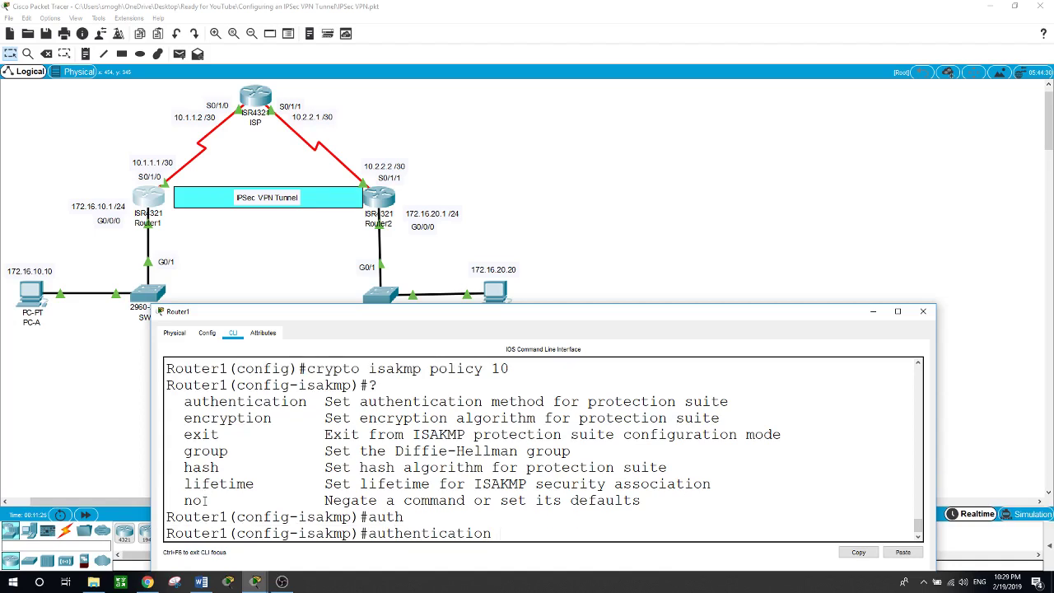
type("?pre")
key("Tab")
key("Return")
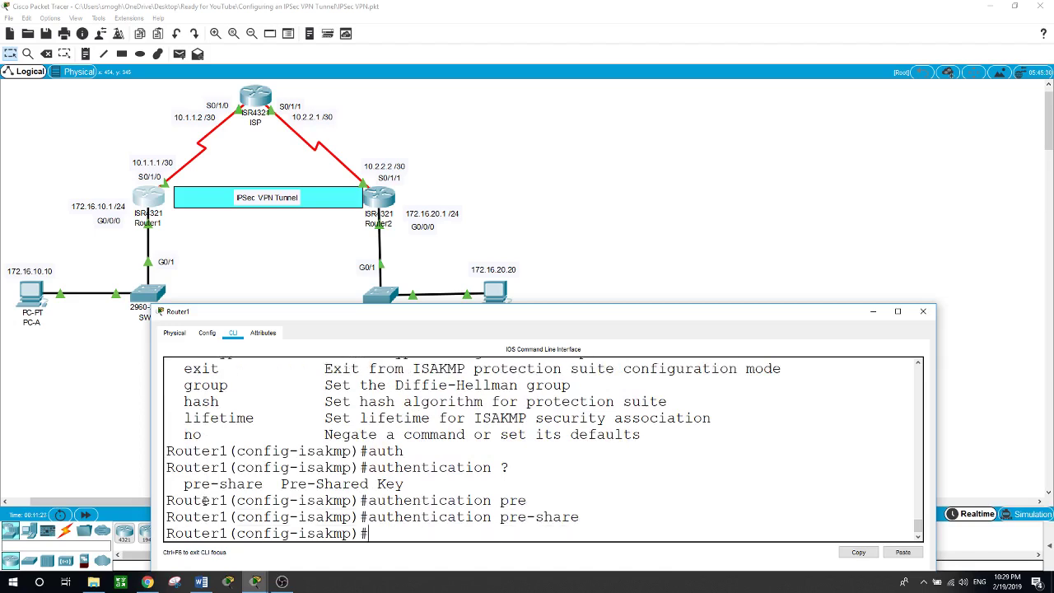
Set encryption aes 256, hash sha, group 5 and lifetime 60000 on the policy
type("enc")
key("Tab")
type("?")
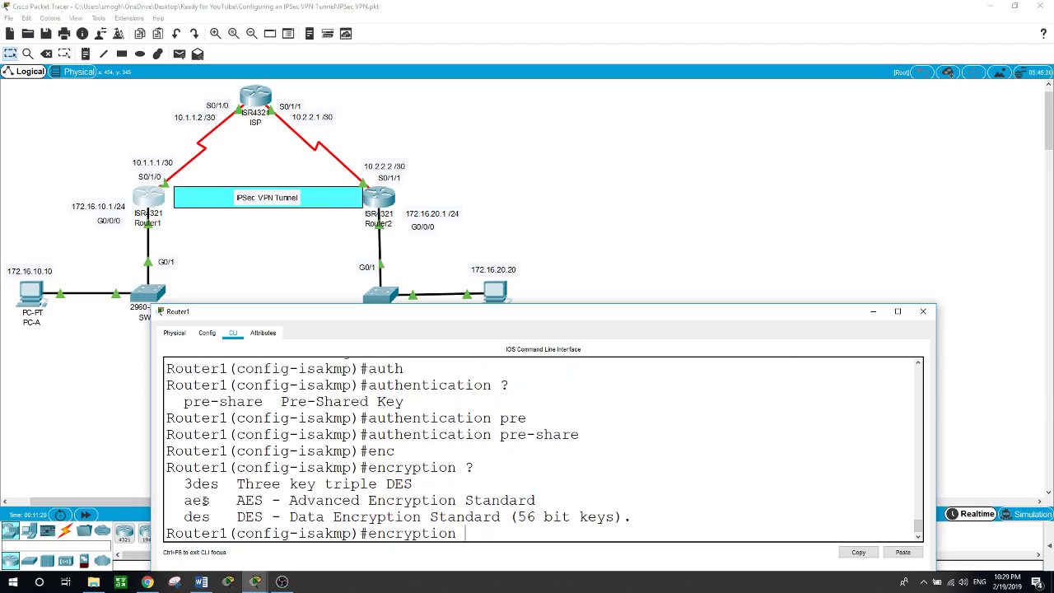
type("aes 256")
key("Return")
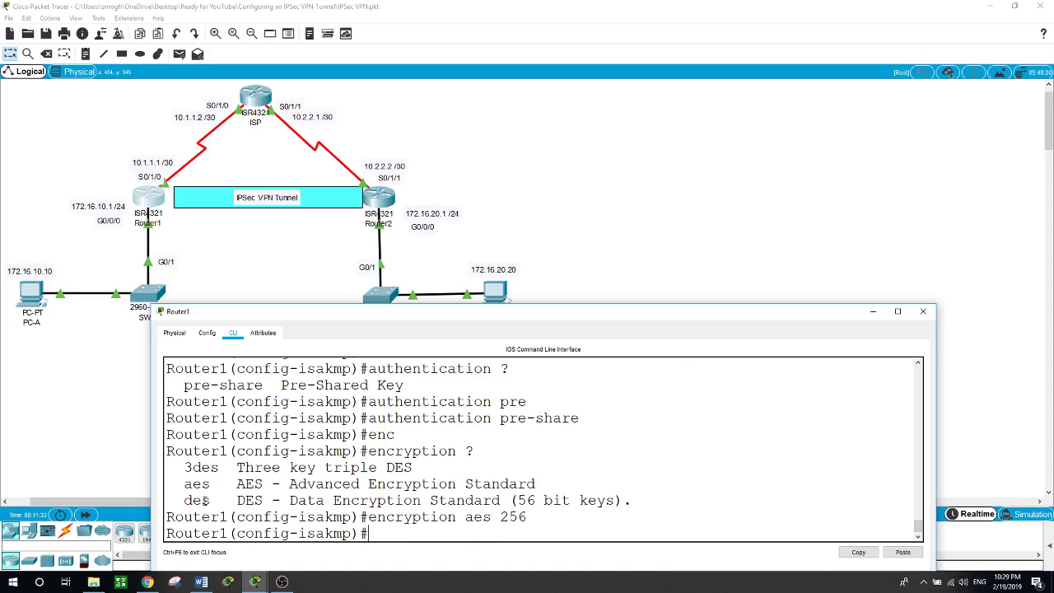
type("hash sha")
key("Return")
type("group")
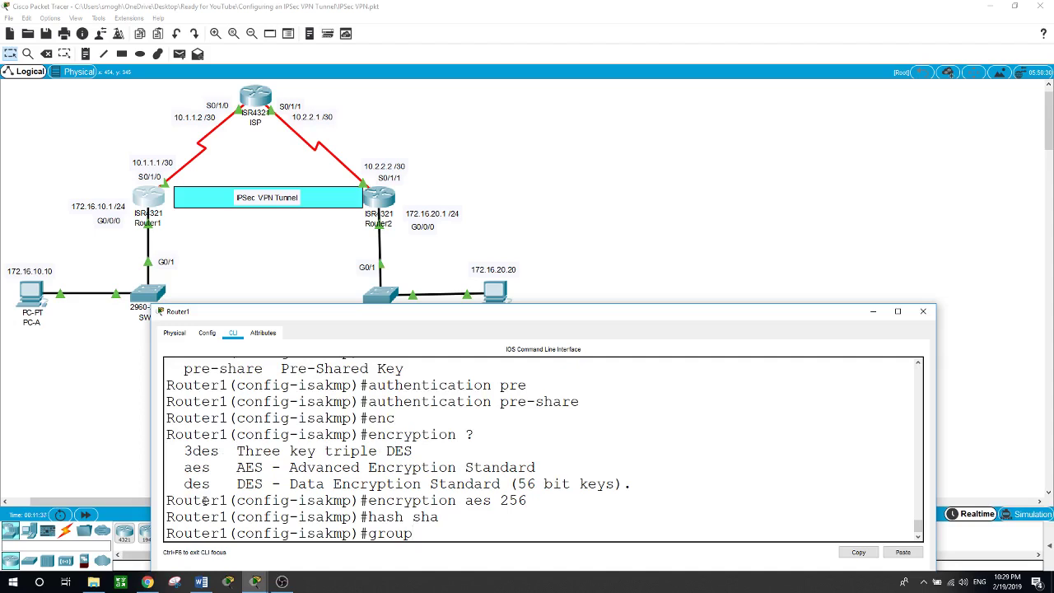
type(" 5")
key("Return")
type("lifet")
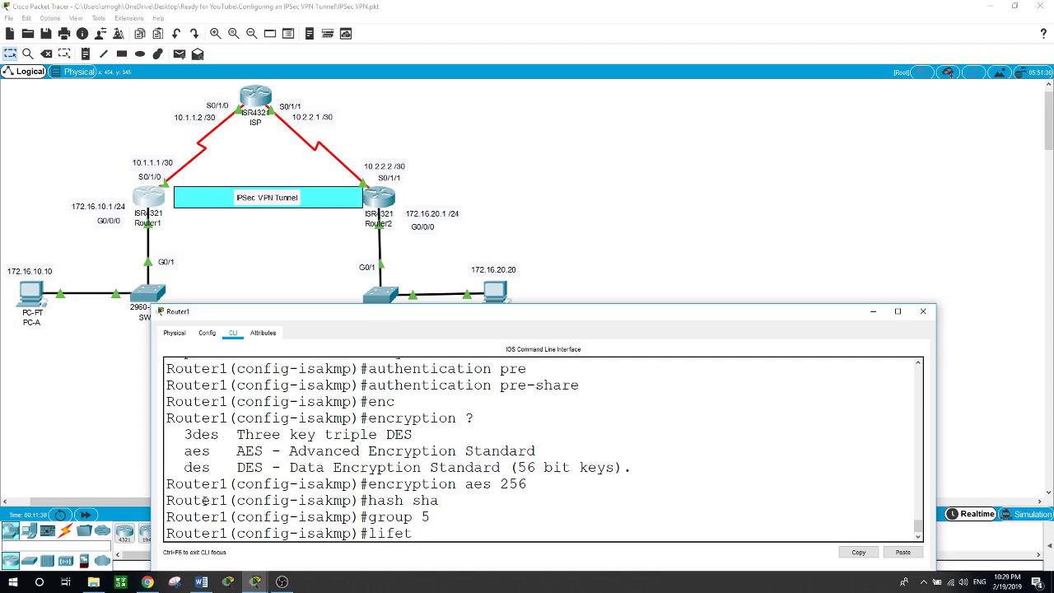
type("ime 60000")
key("Return")
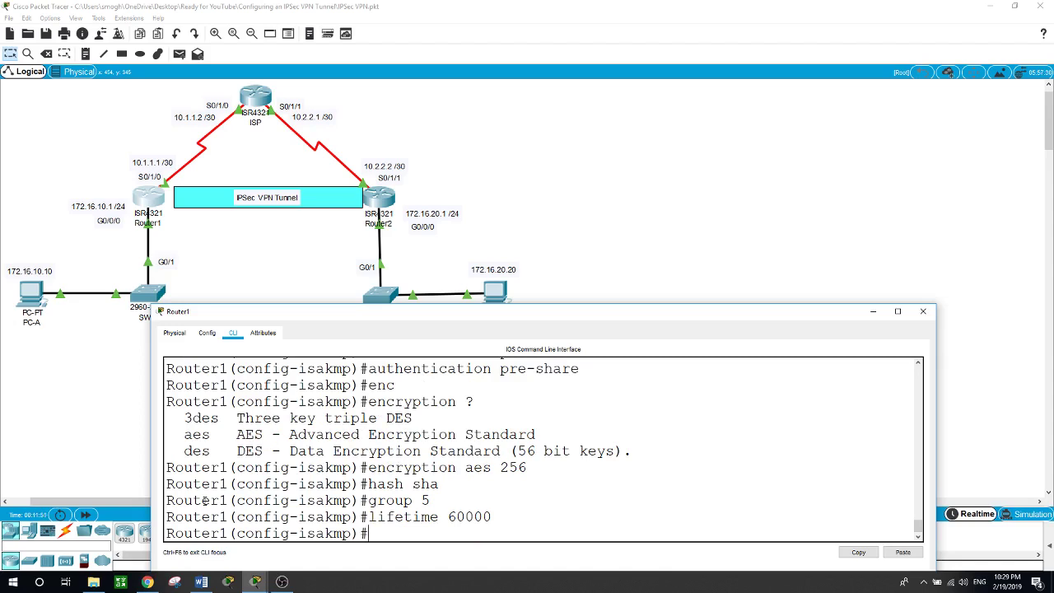
Leave the policy and enter crypto isakmp key with a pre-shared key for address 10.2.2.2
type("exit")
key("Return")
type("cryp")
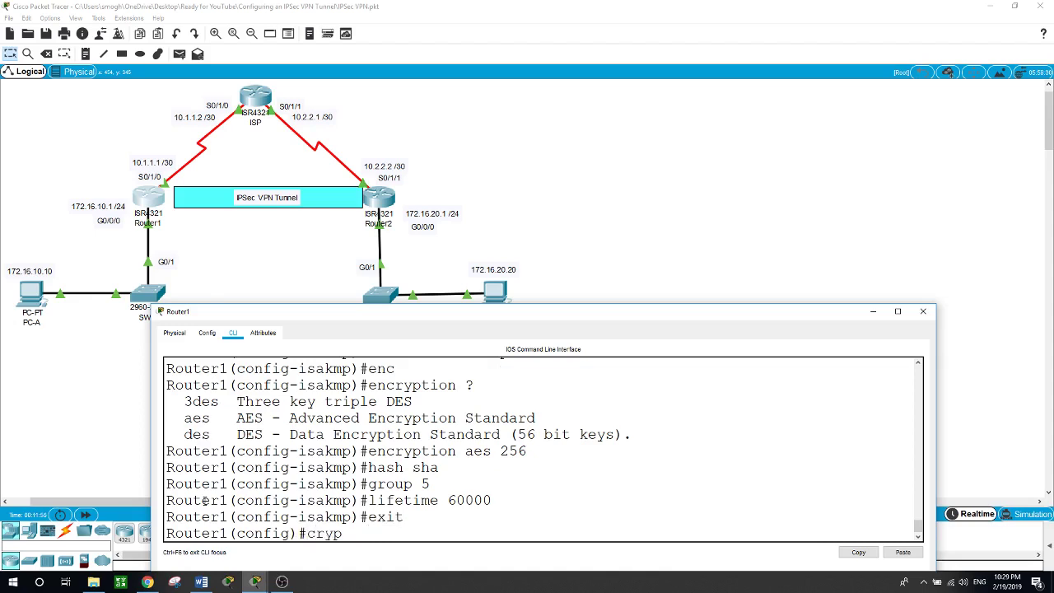
key("Tab")
type("is")
key("Tab")
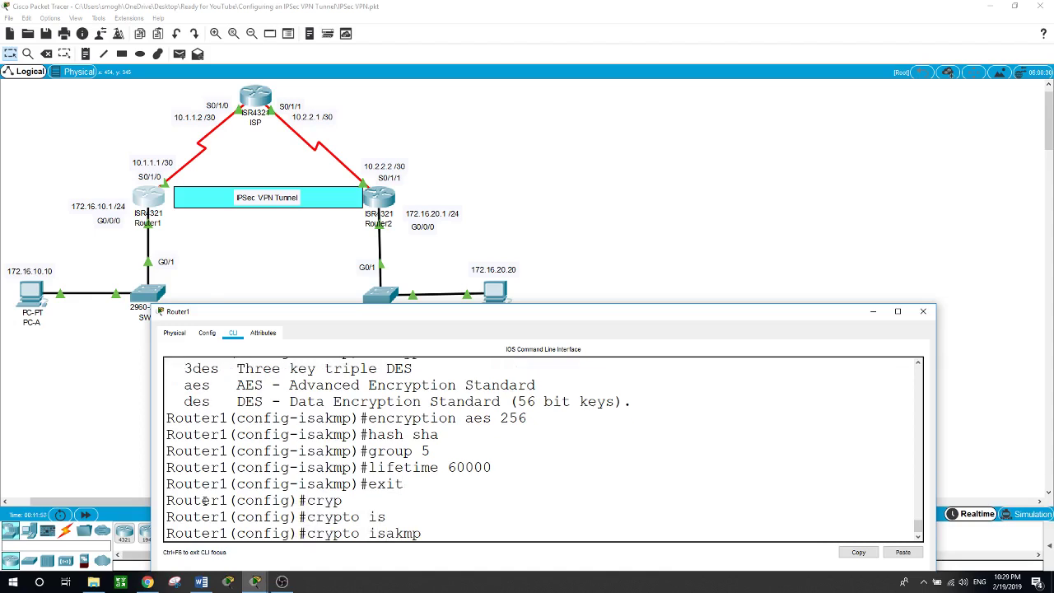
type("?key")
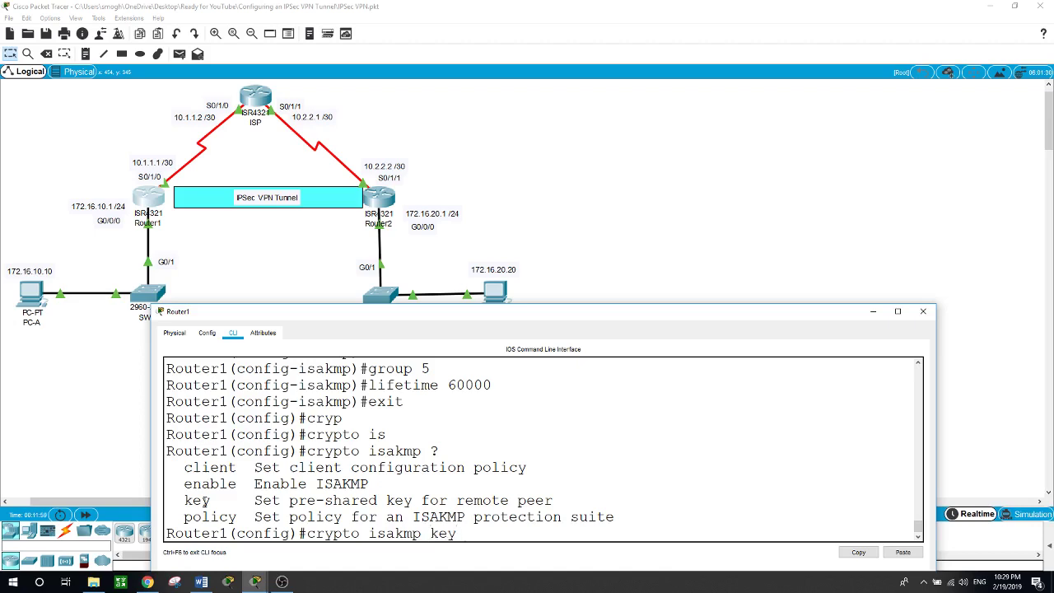
type(" ??")
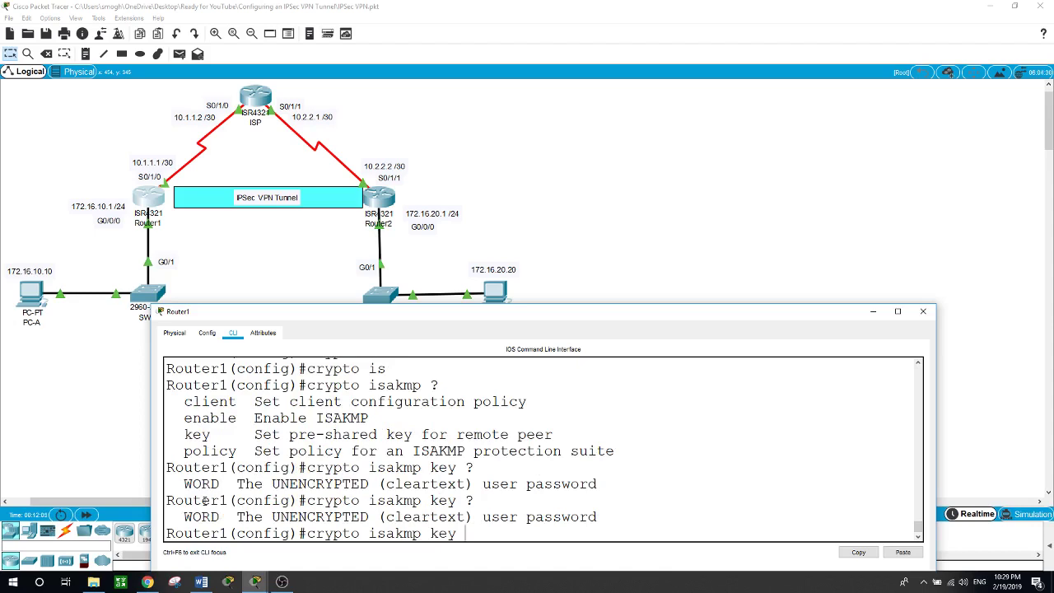
type("cisco")
type(" ?")
type("add")
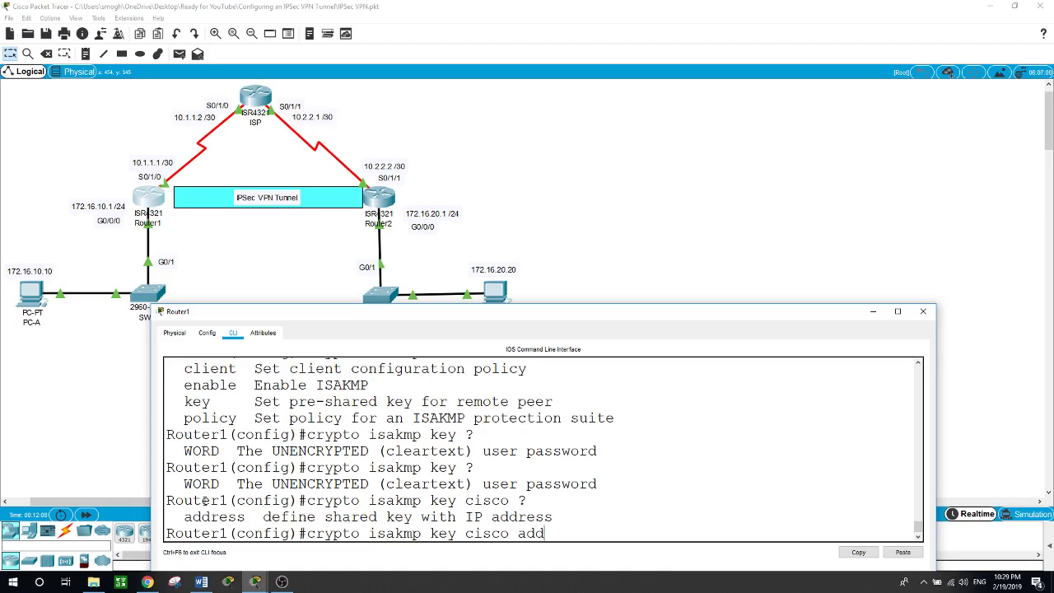
key("Tab")
type("?")
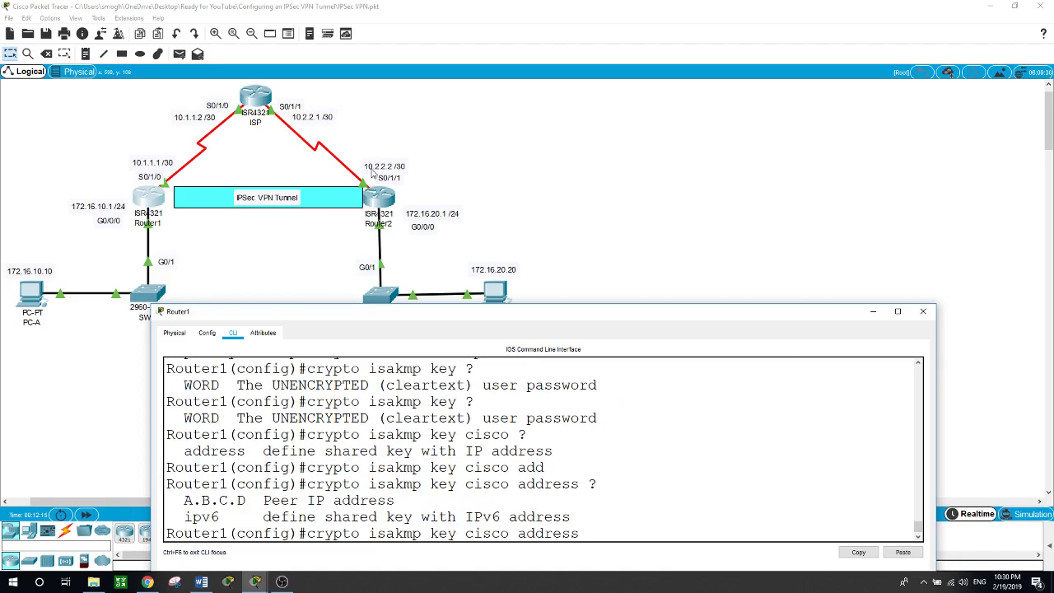
type("10.2.2.2")
key("Return")
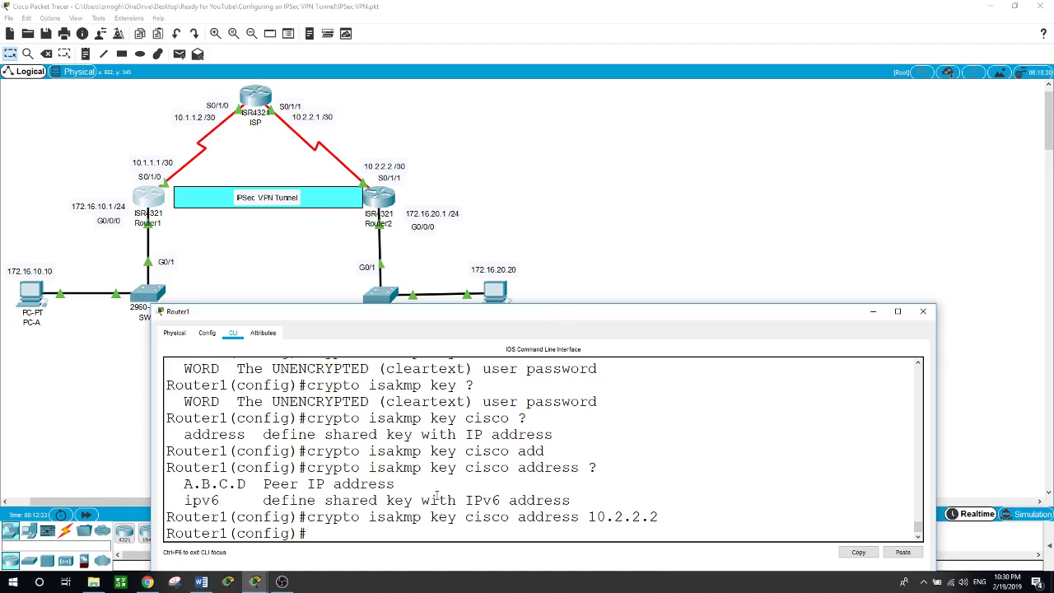
Enter crypto ipsec transform-set VPN-SET esp-aes 256 esp-sha-hmac on Router1
type("cryp")
key("Tab")
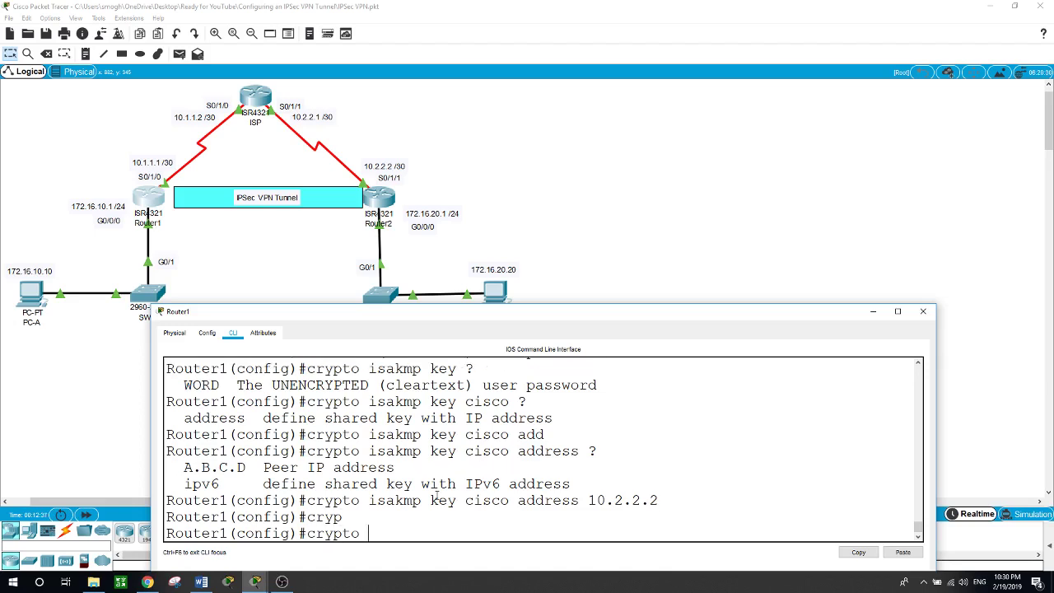
type("?ip")
key("Tab")
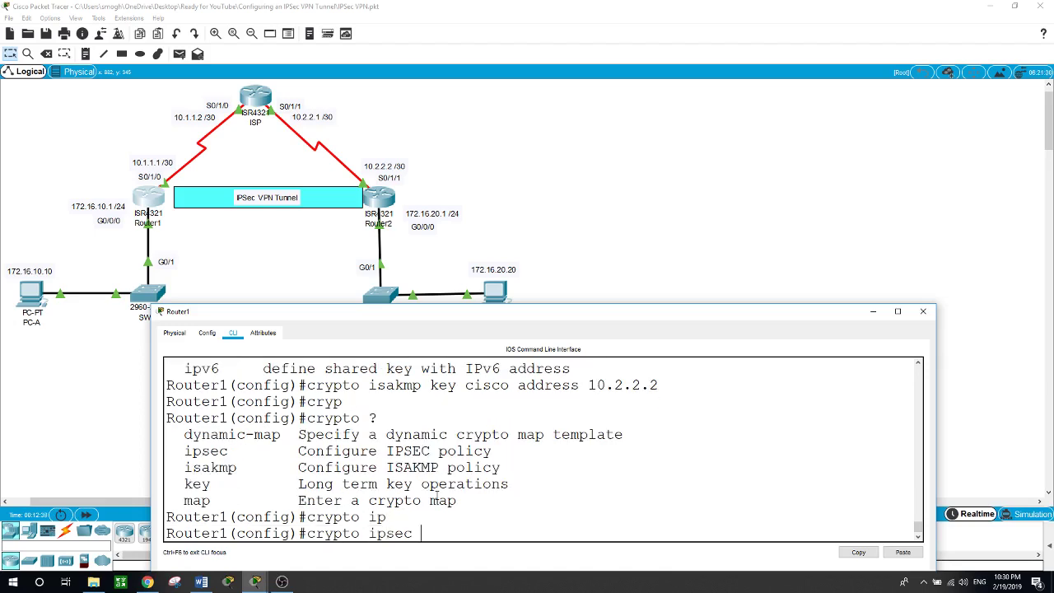
type("?tr")
key("Tab")
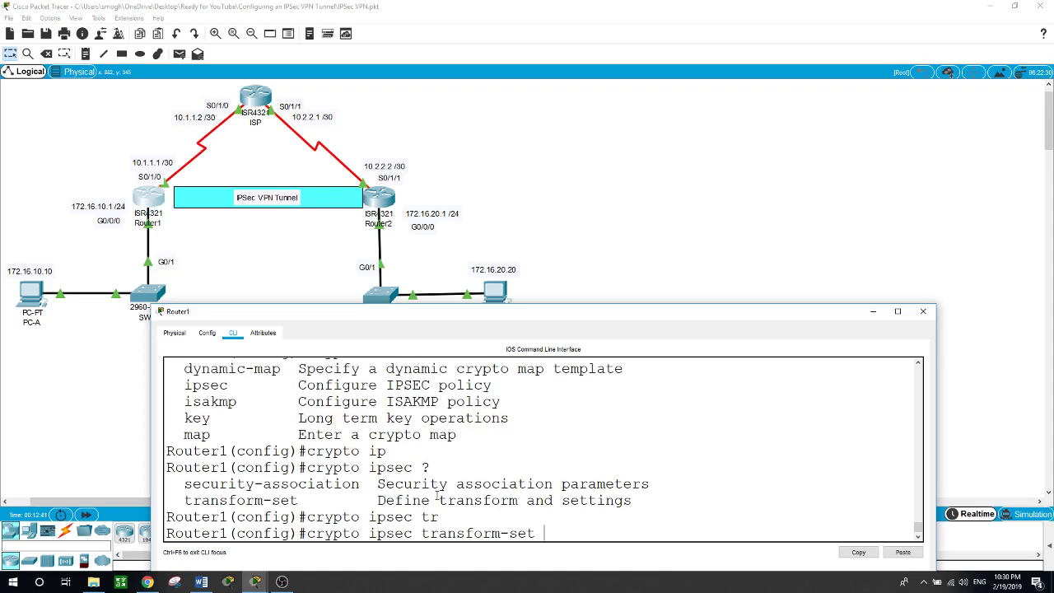
type("?")
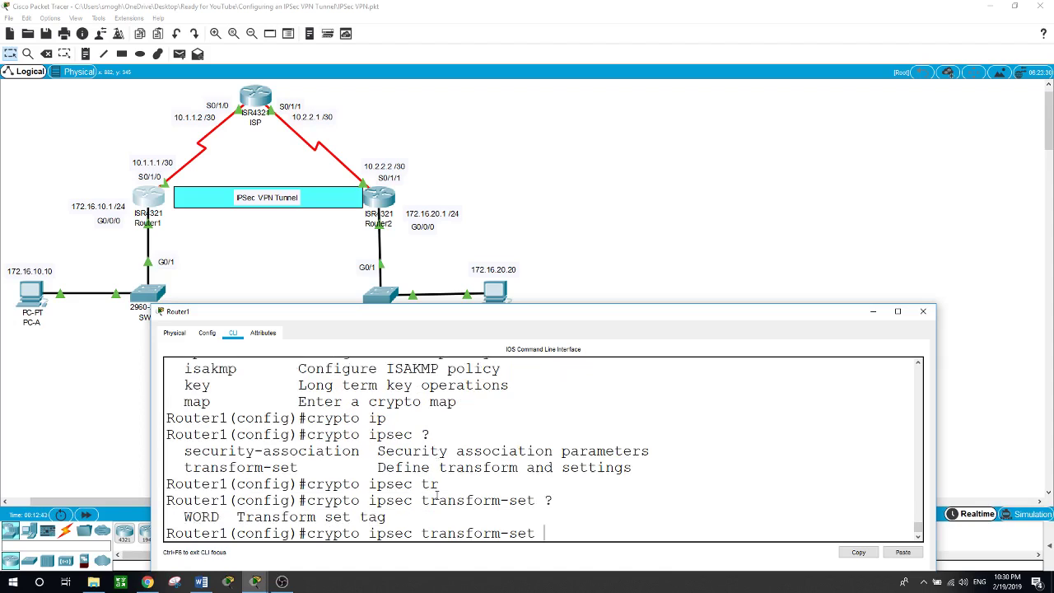
type("VPN-SET ?")
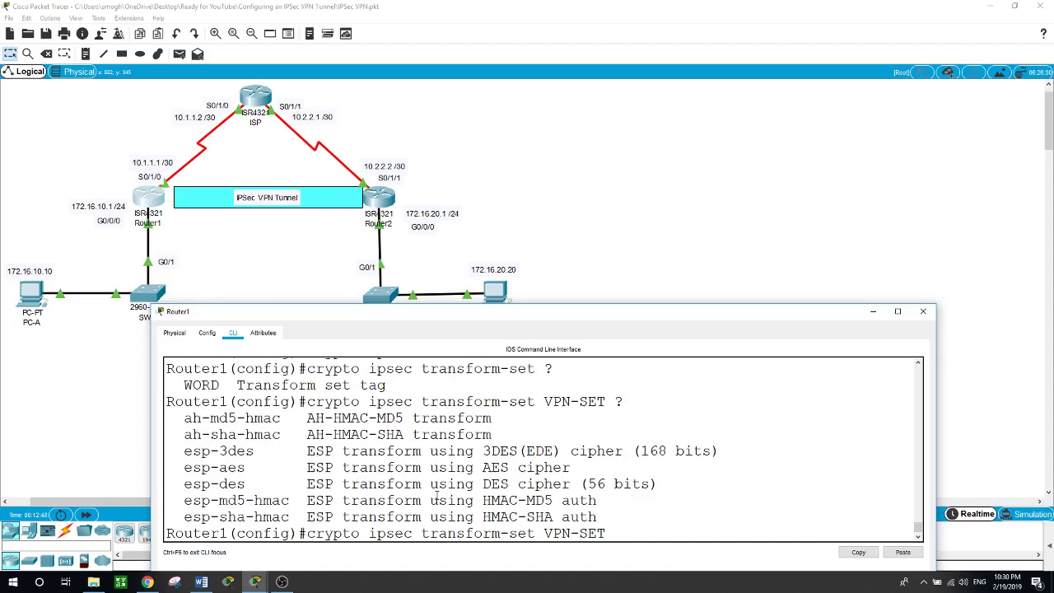
type("esp-aes ")
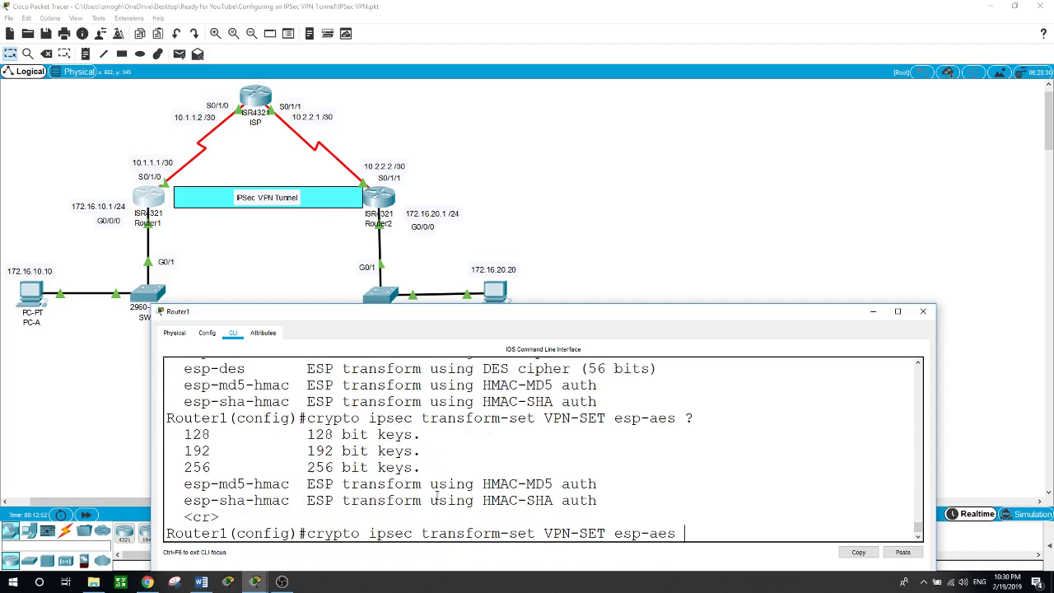
type("?256")
type(" ?esp-")
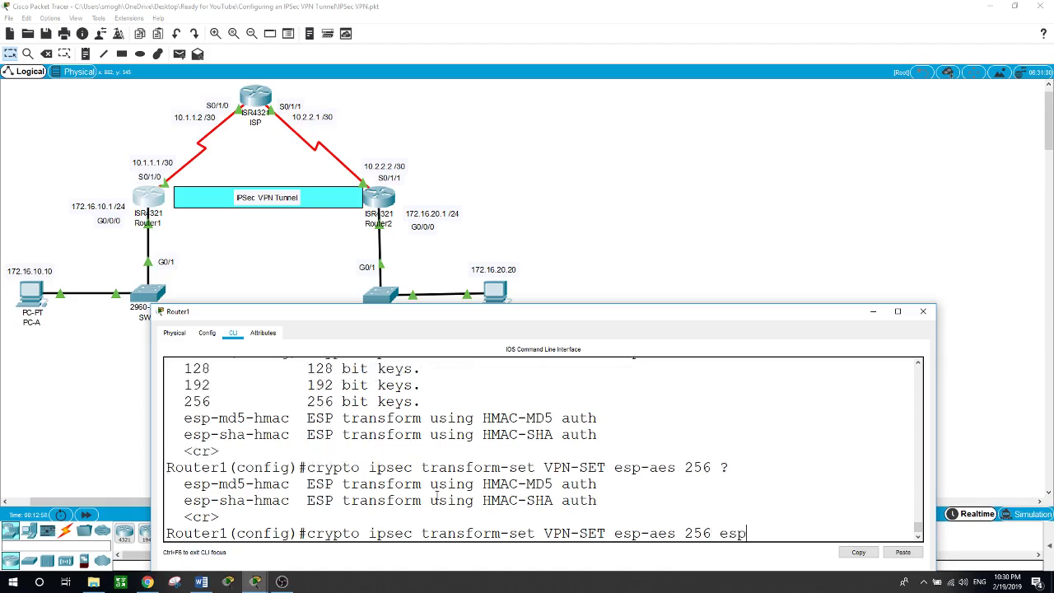
type("sh")
key("Tab")
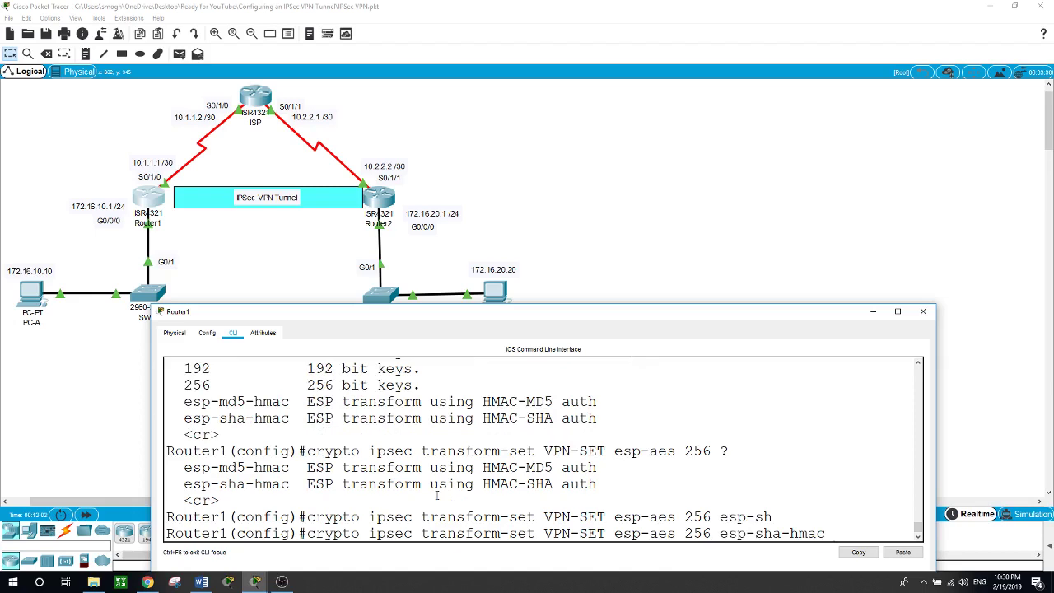
key("Return")
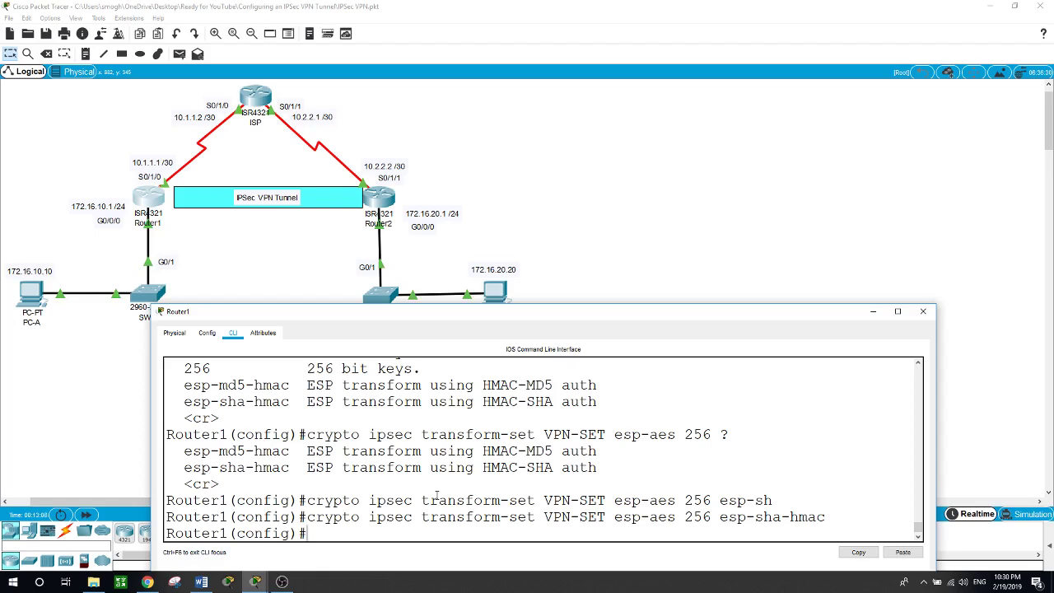
Create crypto map entry VPN-MAP 10 of type ipsec-isakmp
type("cryp")
key("Tab")
type("?map ?")
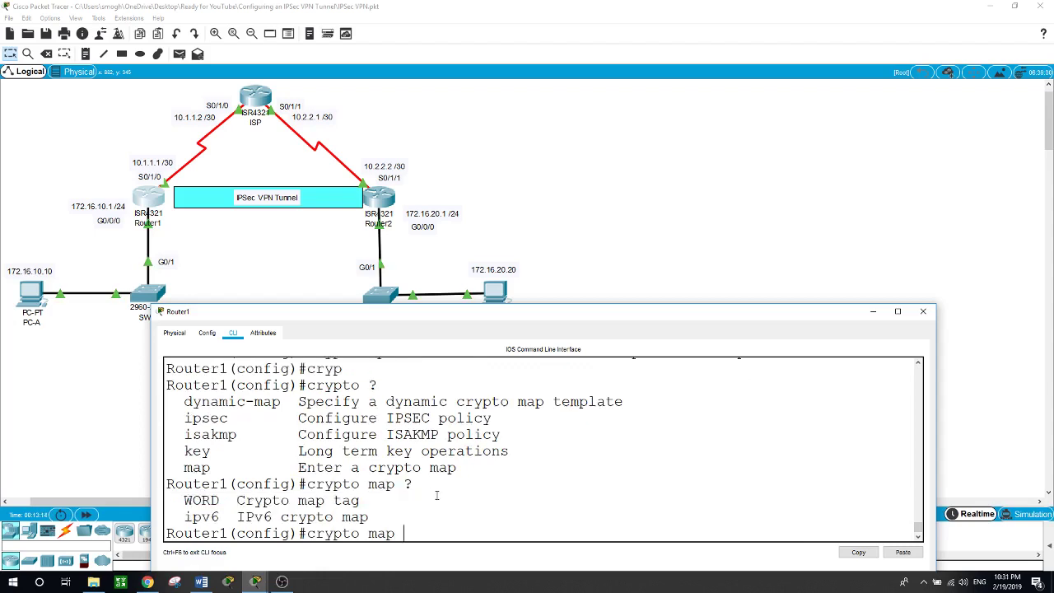
type("VPN-MAP ?")
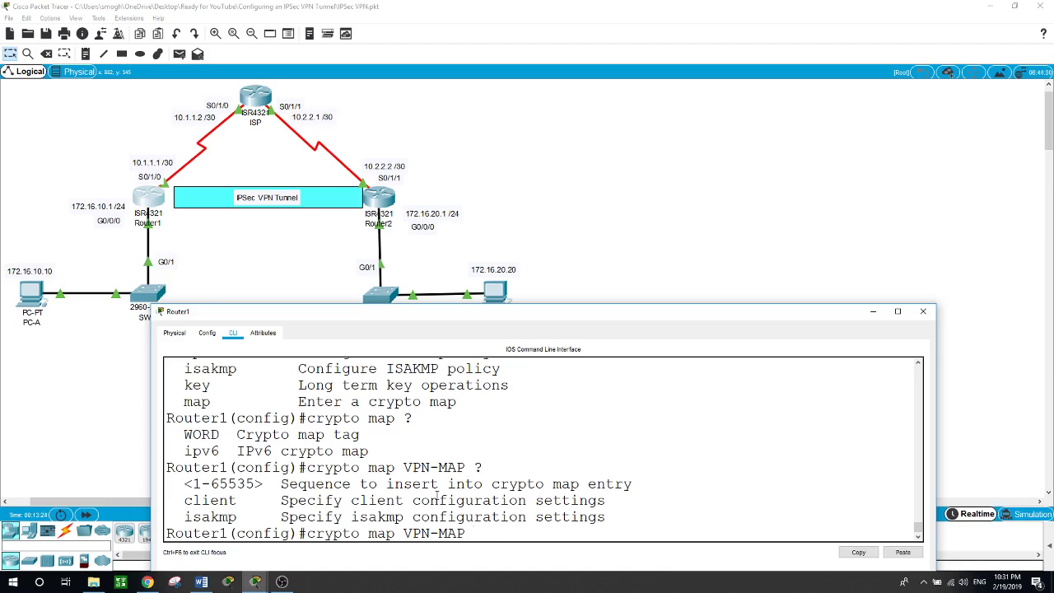
type("10 ?")
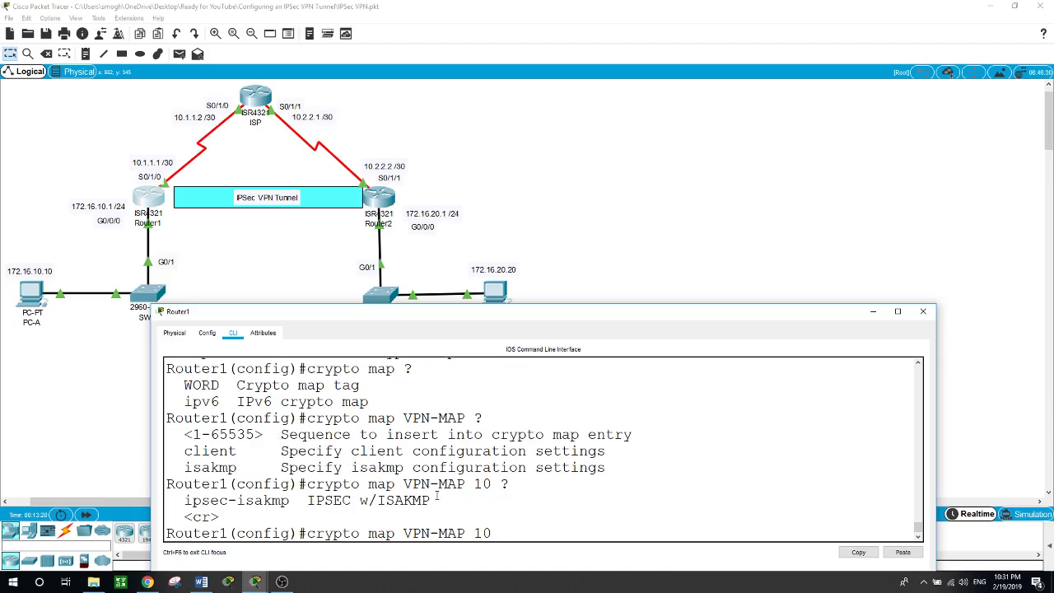
type("ip")
key("Tab")
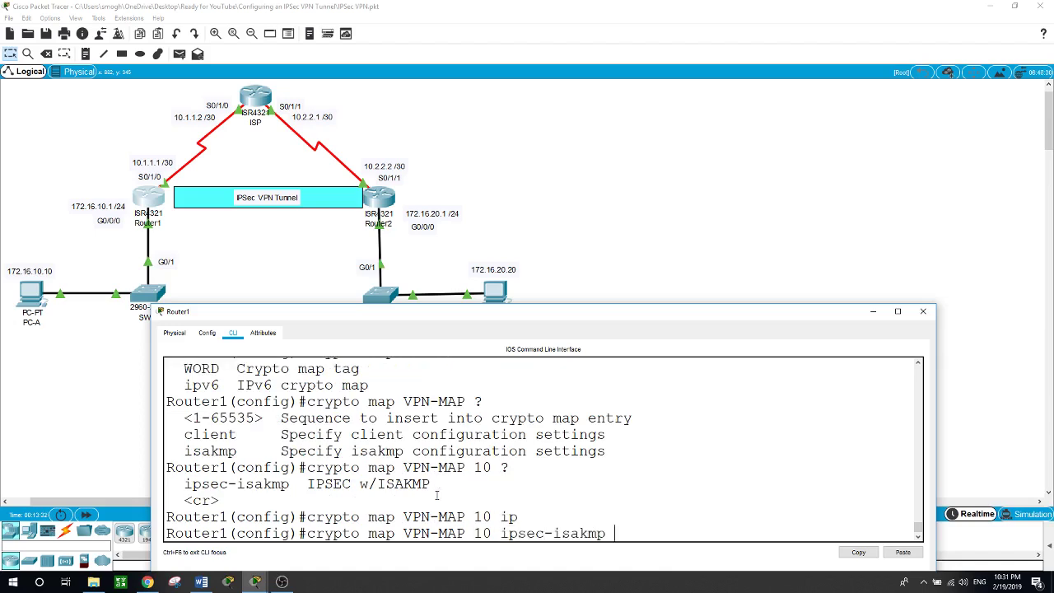
key("Return")
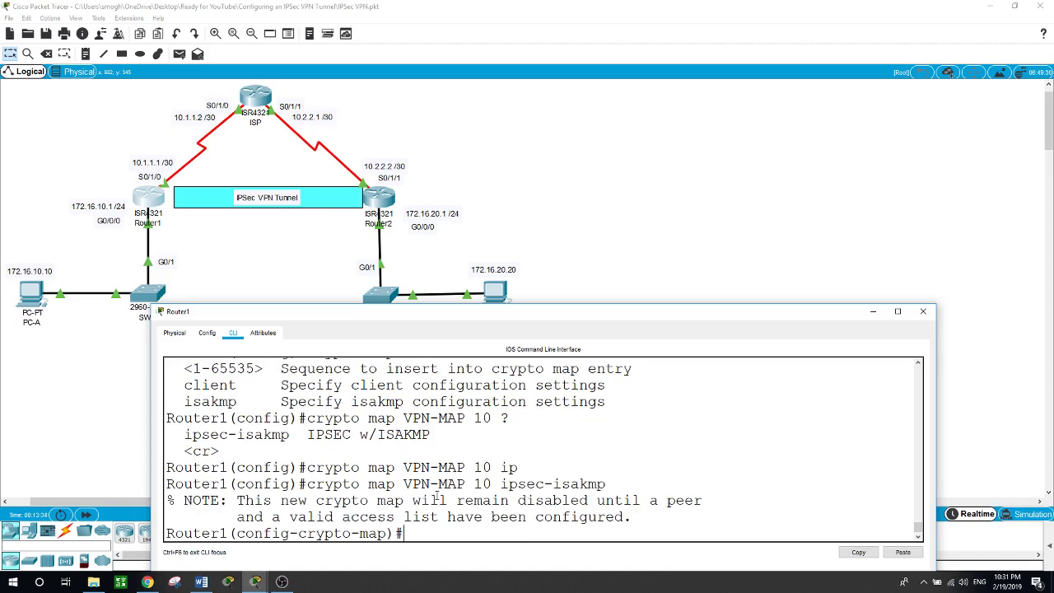
Set the crypto map's peer to 10.2.2.2 and its transform set to VPN-SET
type("?")
type("se")
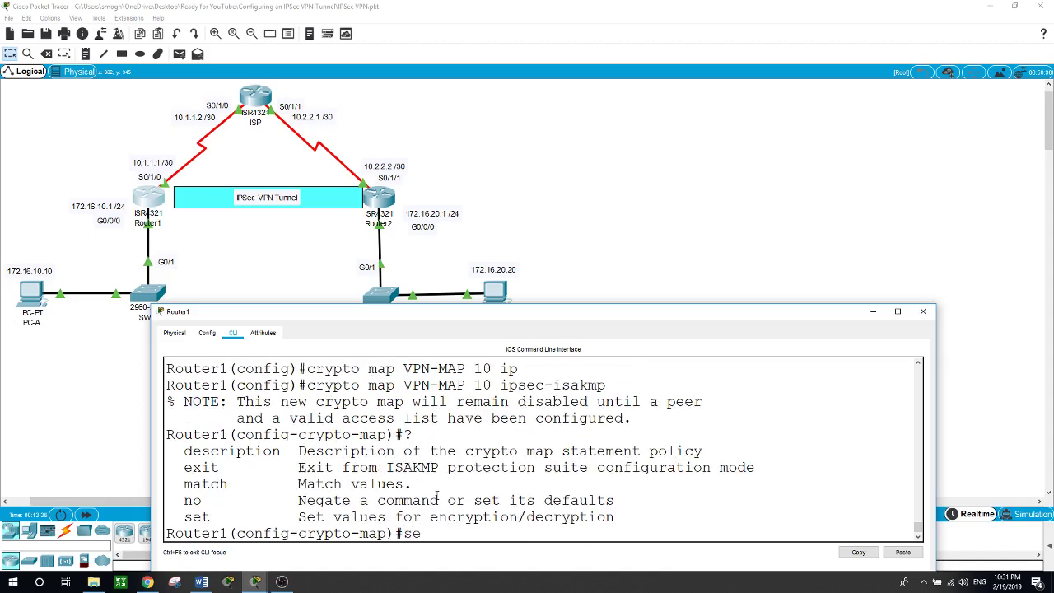
type("t")
type(" ?peer ?")
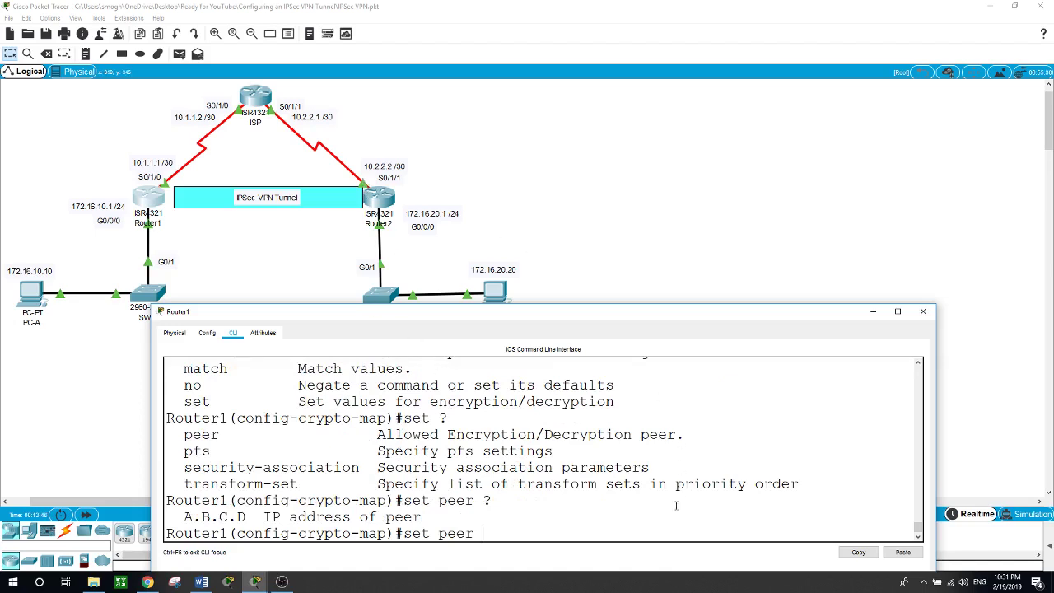
type("10.2.2.2")
key("Return")
type("set")
key("Tab")
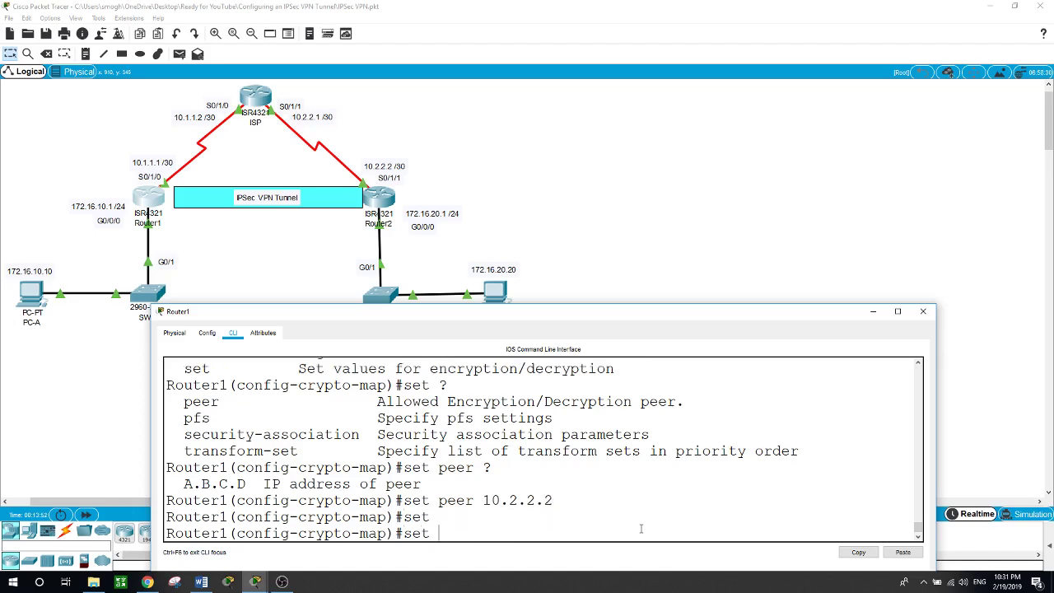
type("tr")
key("Tab")
type("?")
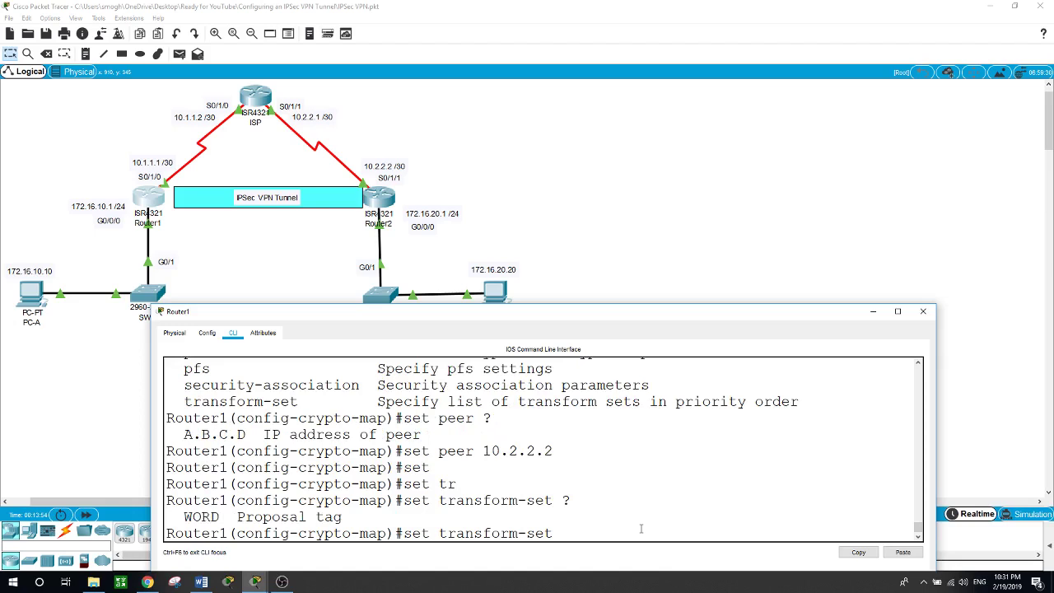
type("VPN-SET ?")
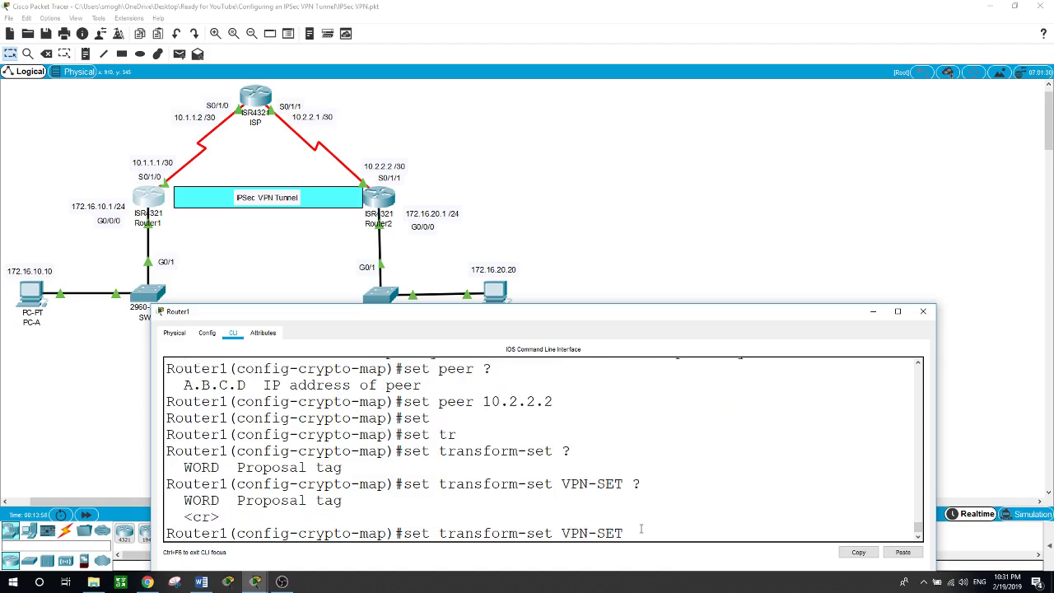
key("Return")
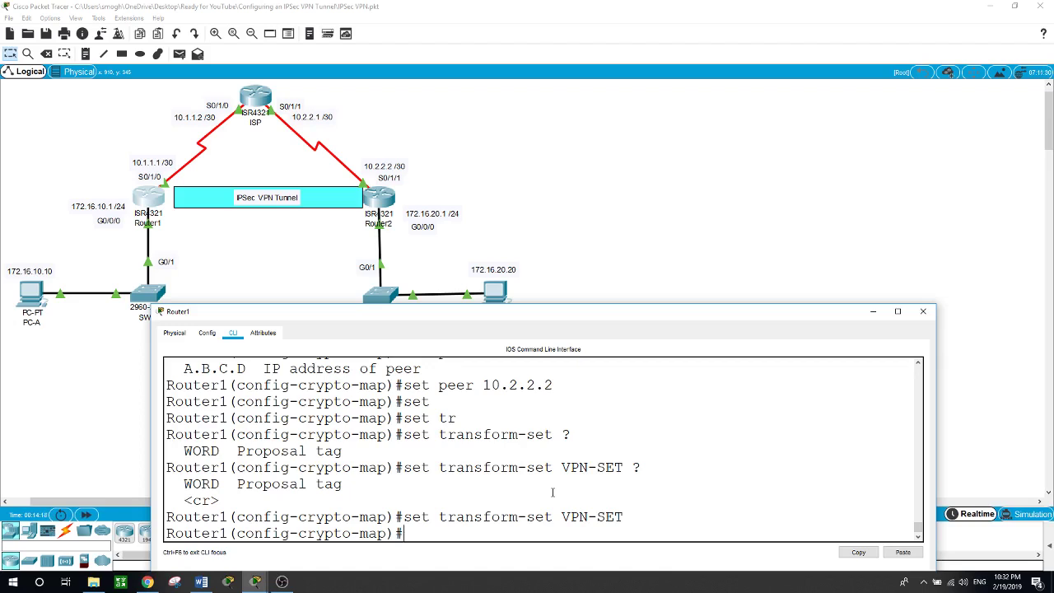
Make VPN-MAP match address 101, then exit crypto map configuration
type("?")
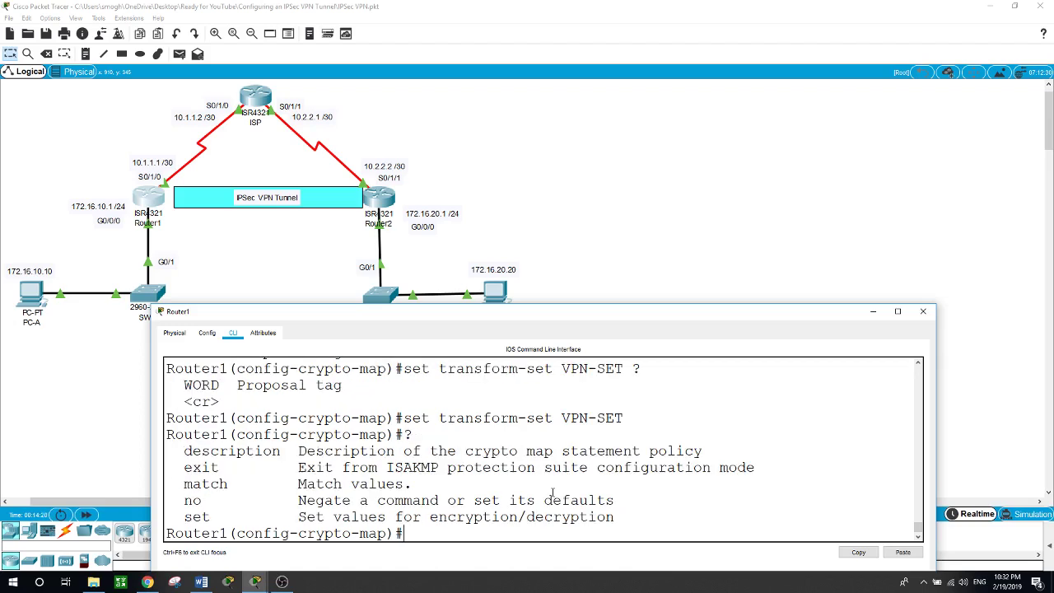
type("match ?")
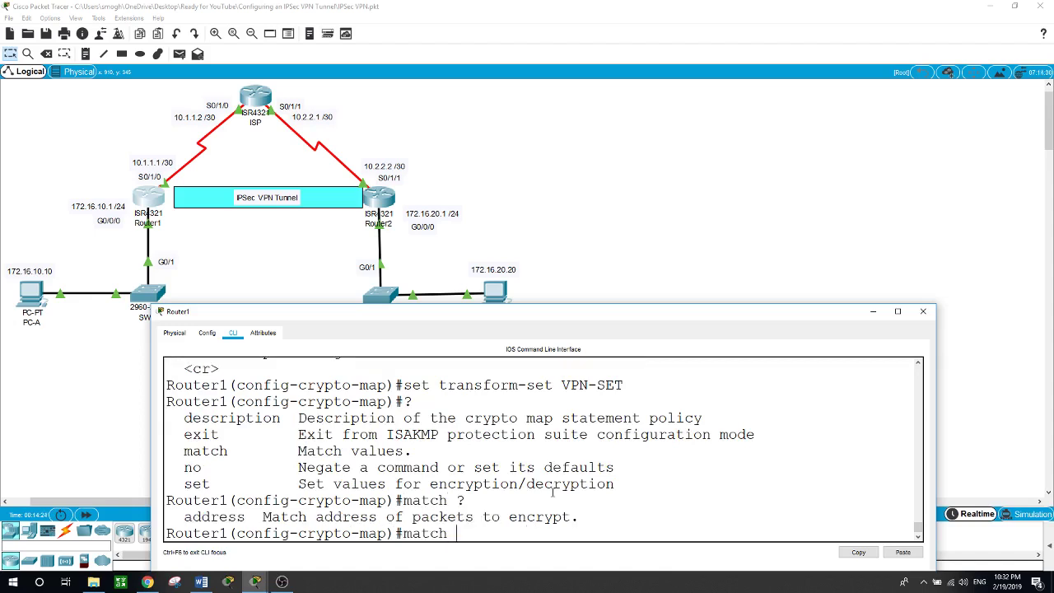
type("add")
key("Tab")
type("?")
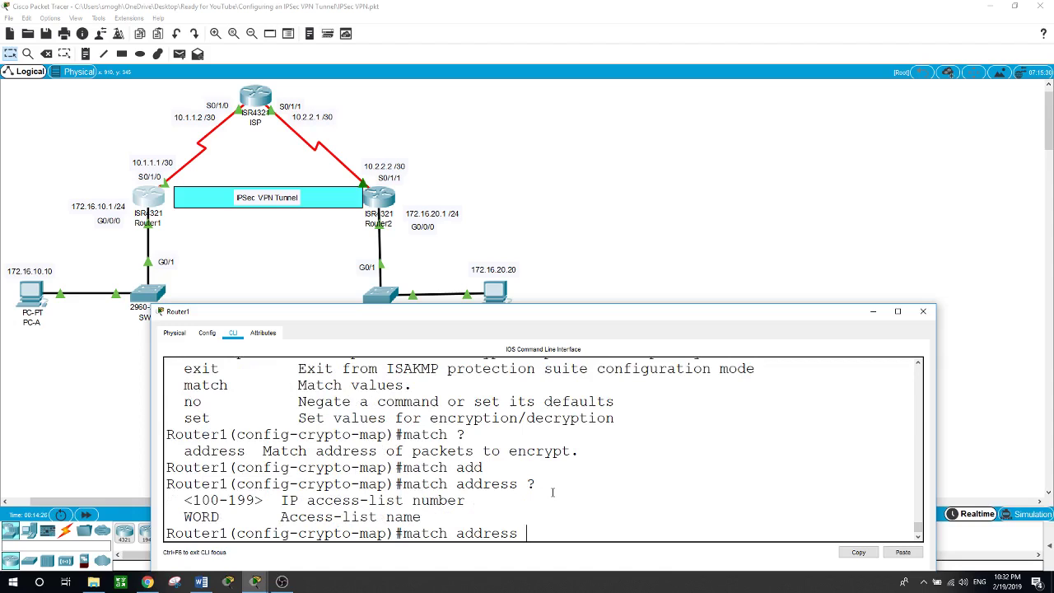
type("101")
key("Return")
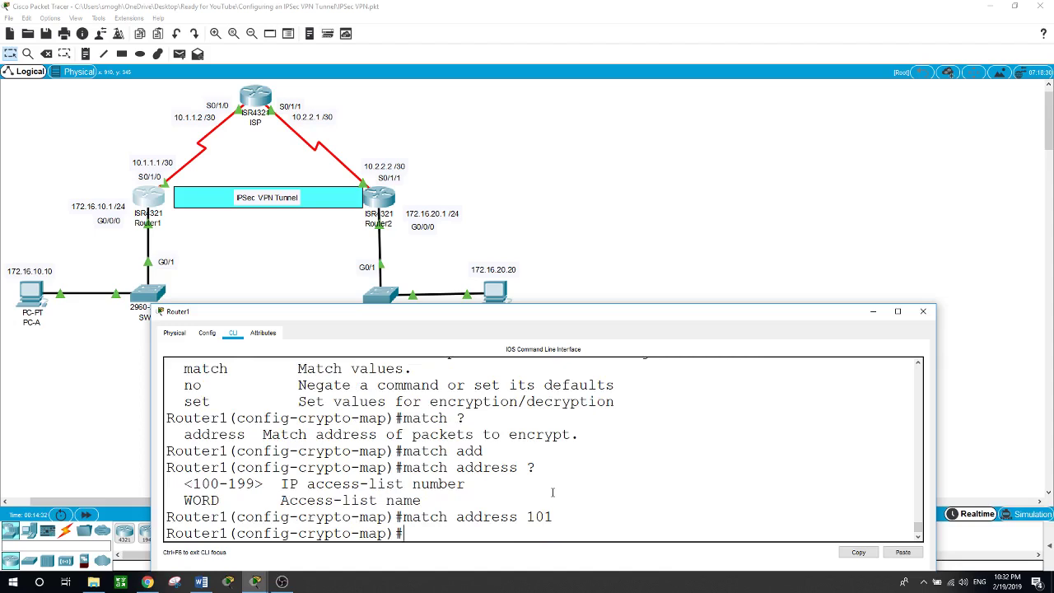
type("exit")
key("Return")
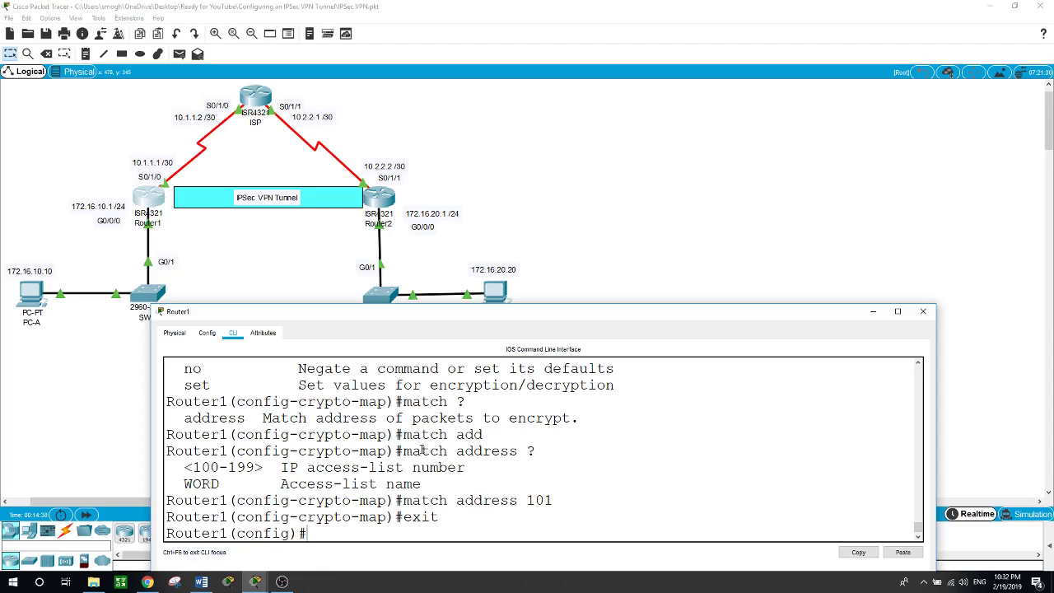
Apply crypto map VPN-MAP on interface s0/1/0
type("int s0/1/0")
key("Return")
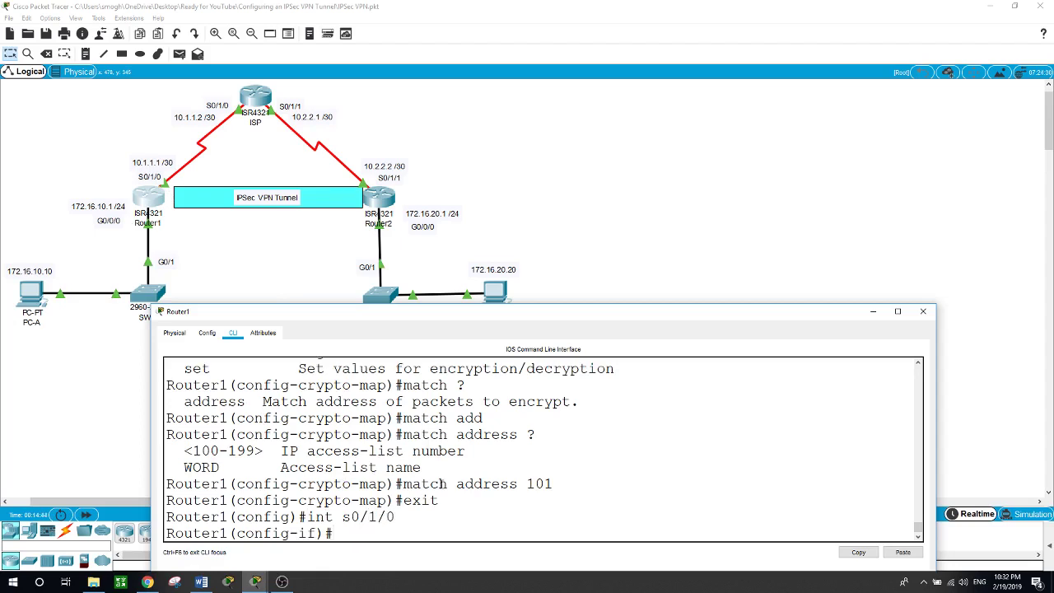
type("cr")
key("Tab")
type("map")
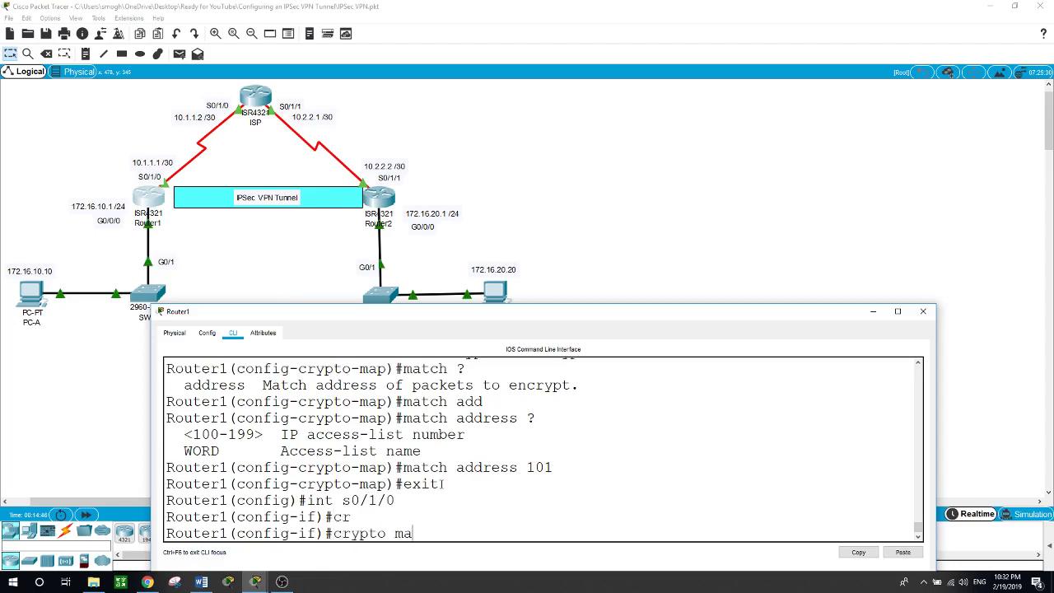
key("Tab")
type("V")
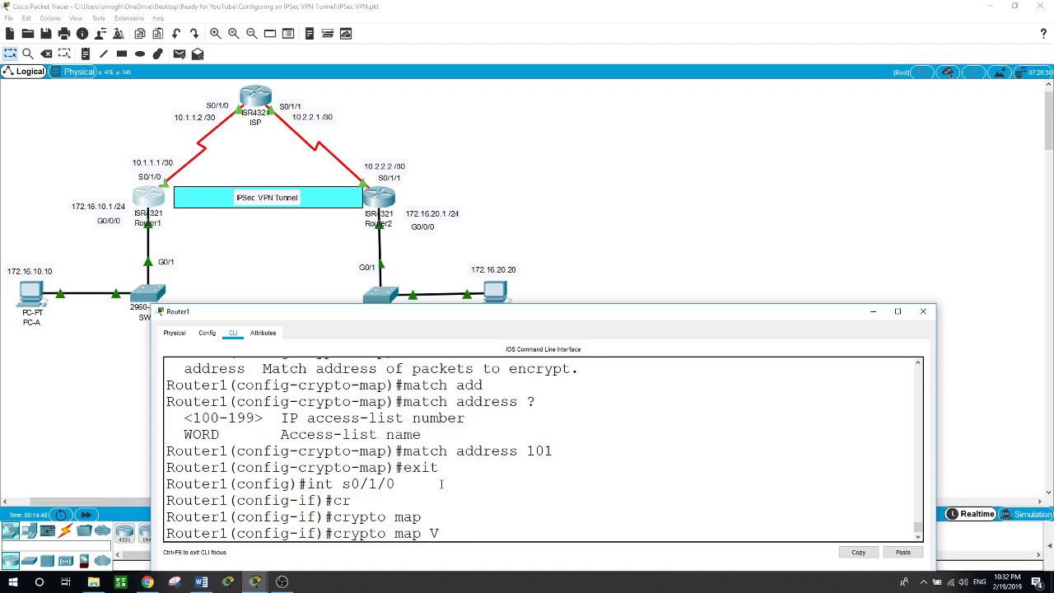
type("PN-MAP")
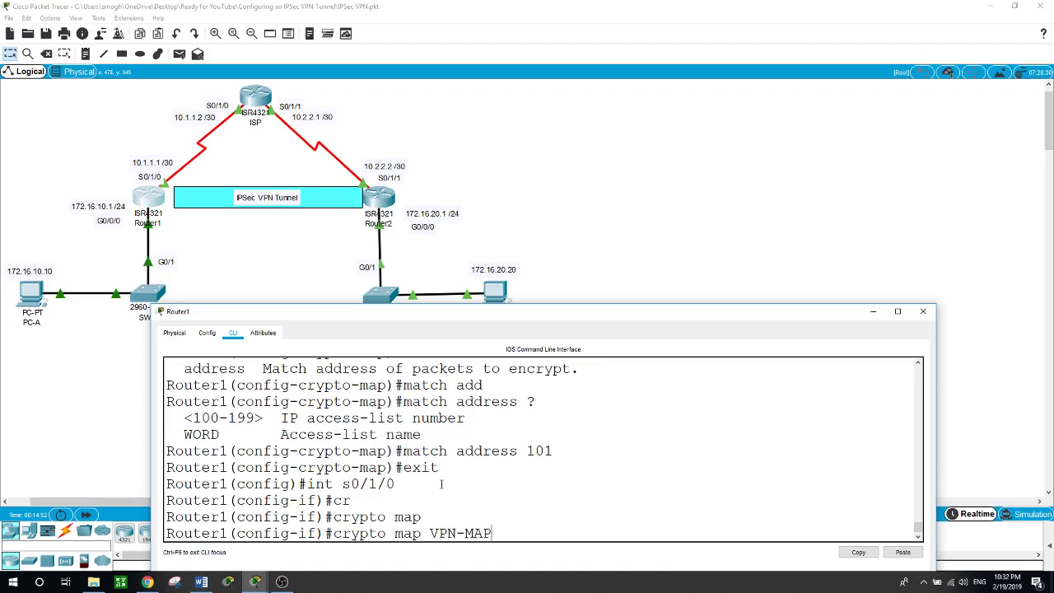
key("Return")
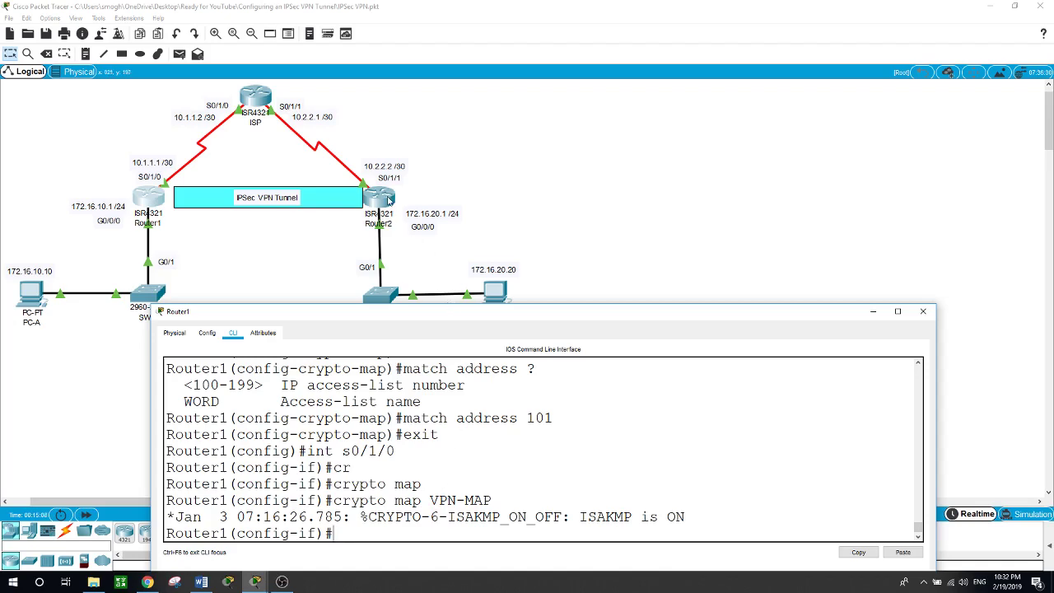
Open Router2's CLI and enter global configuration mode with en and conf t
left_click(383, 195)
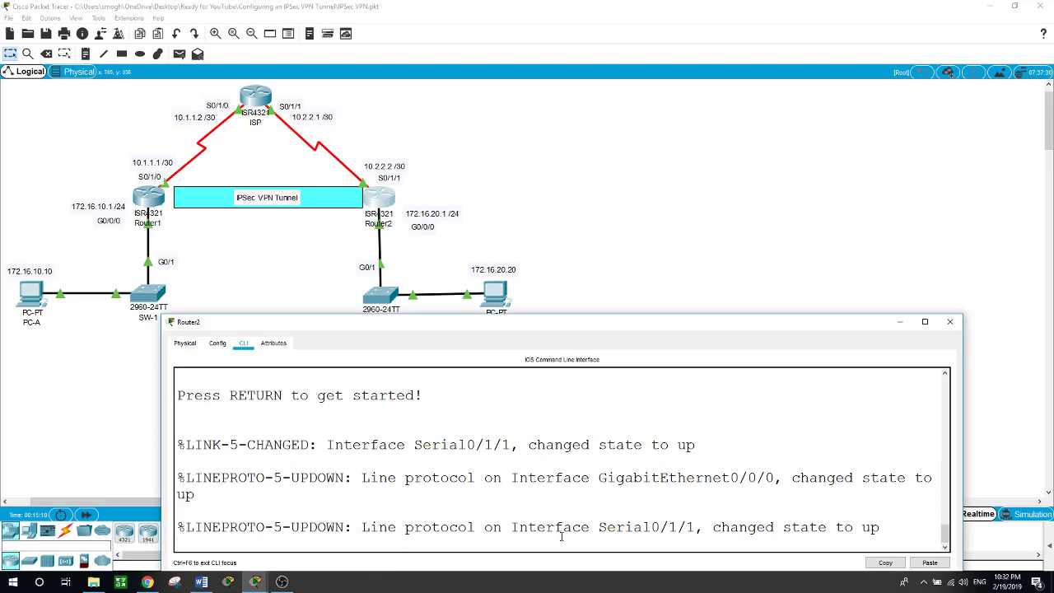
key("Return")
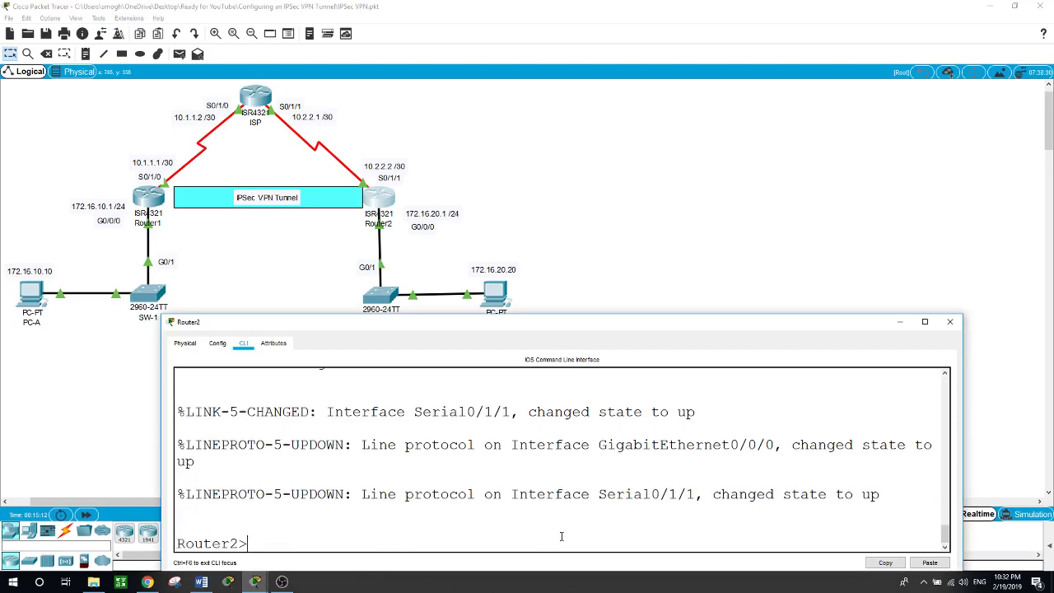
type("en")
key("Return")
type("conf t")
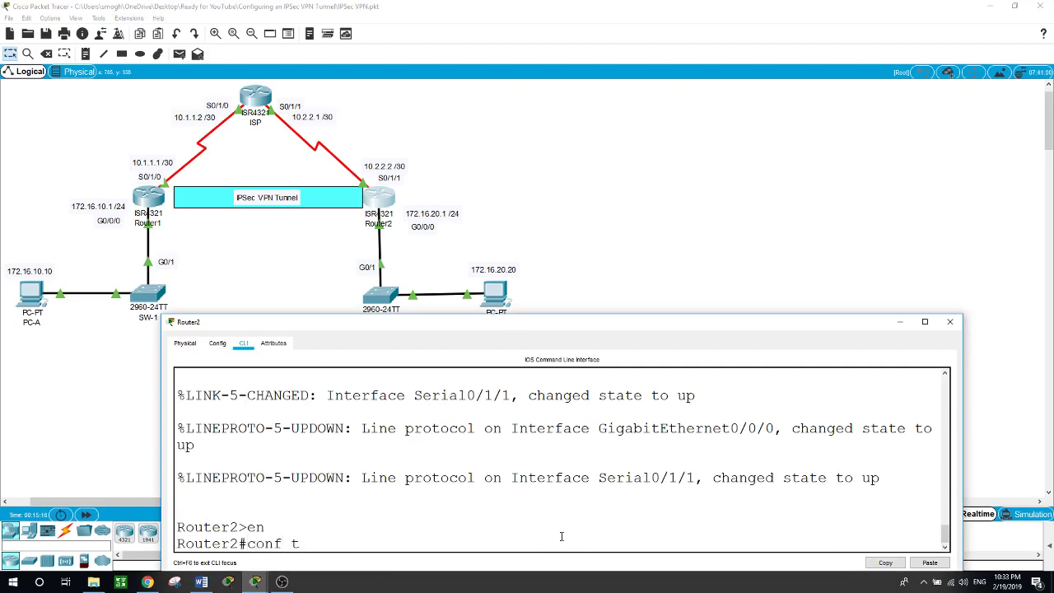
key("Return")
Add access-list 101 permit ip 172.16.20.0 0.0.0.255 172.16.10.0 0.0.0.255
type("acc")
key("Tab")
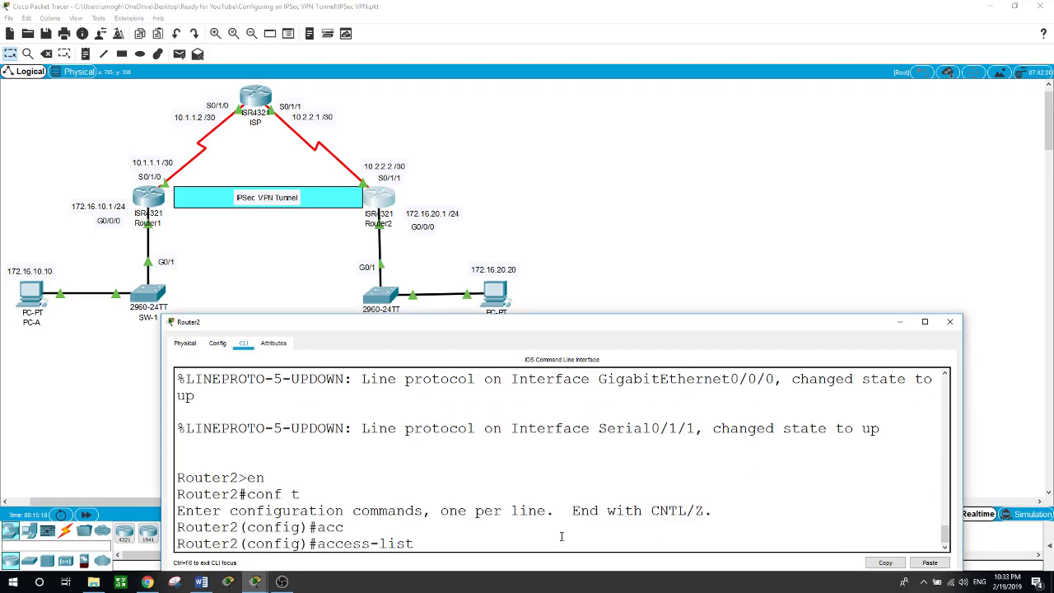
type("101 permit ip")
type("172.1")
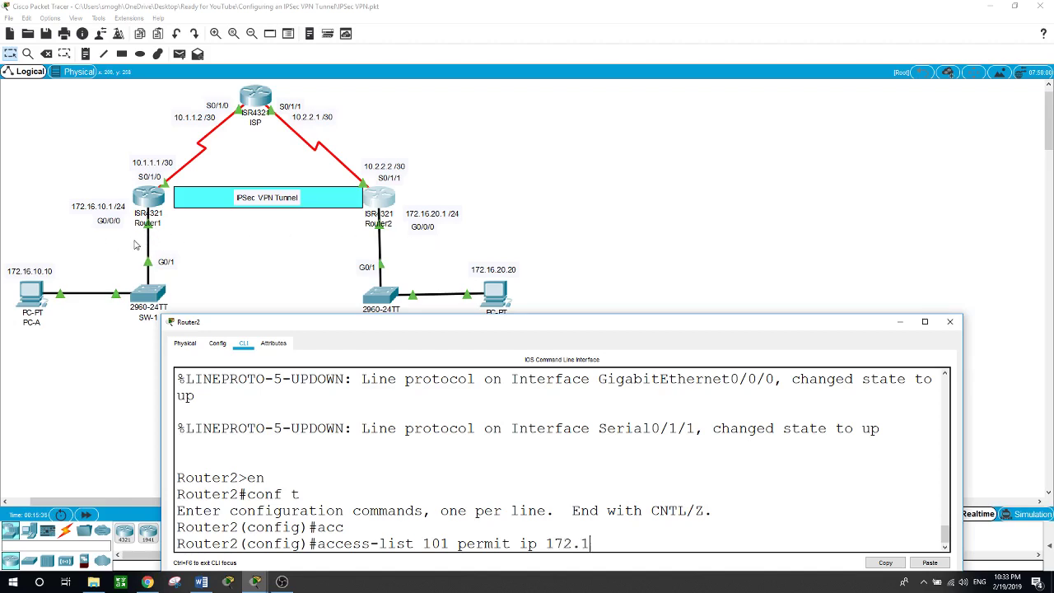
type("6.20.0.")
type(" 0.0.0")
key("BackSpace")
key("BackSpace")
key("BackSpace")
key("BackSpace")
key("BackSpace")
key("BackSpace")
type("0.0.0.255 172.16.")
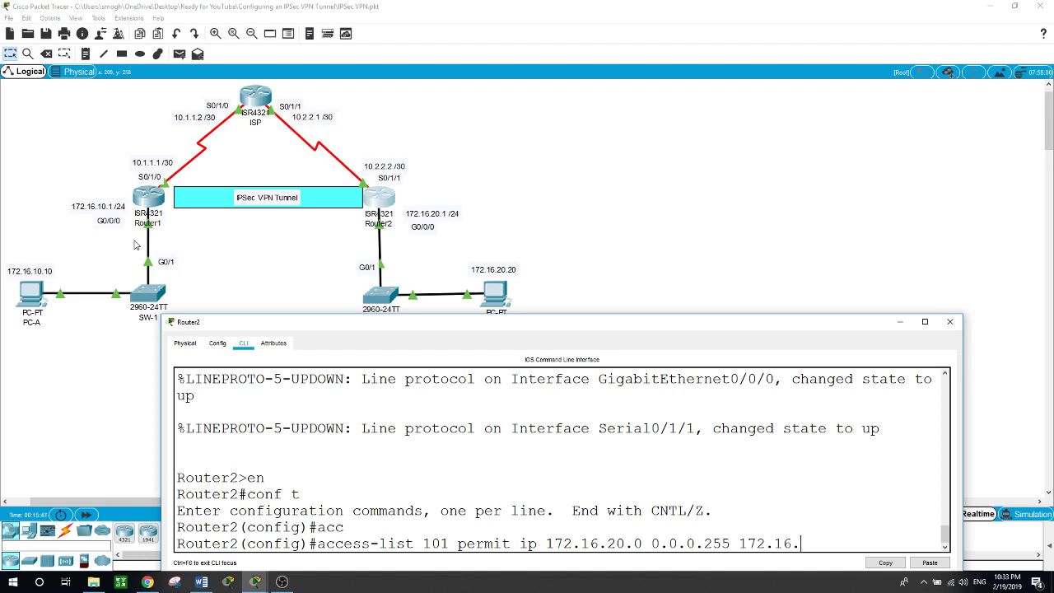
type("10.0 0.0.0.255")
key("Return")
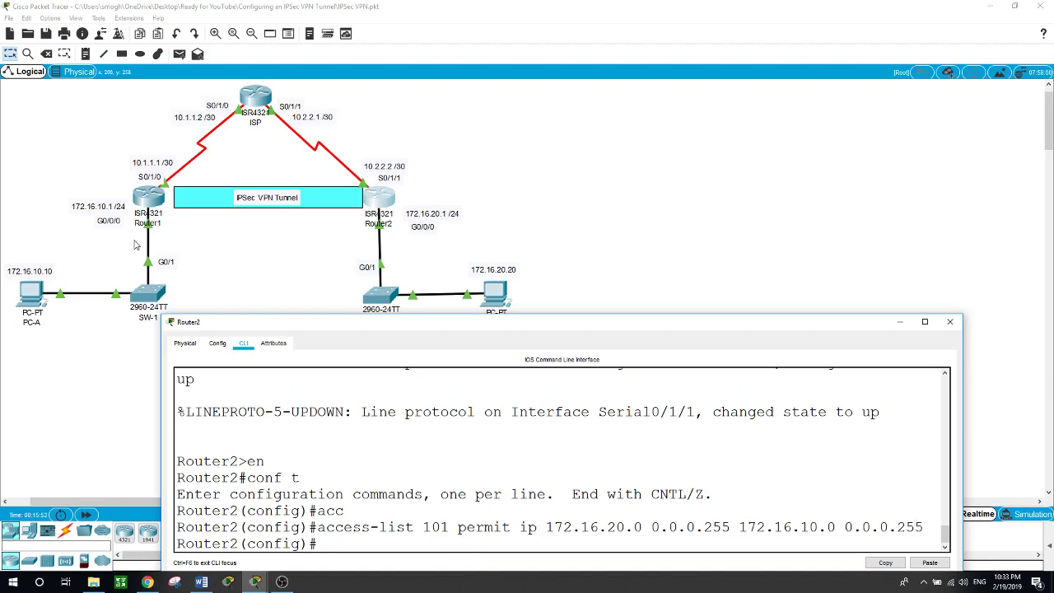
Create crypto ISAKMP policy 10 on Router2
type("cryp")
key("Tab")
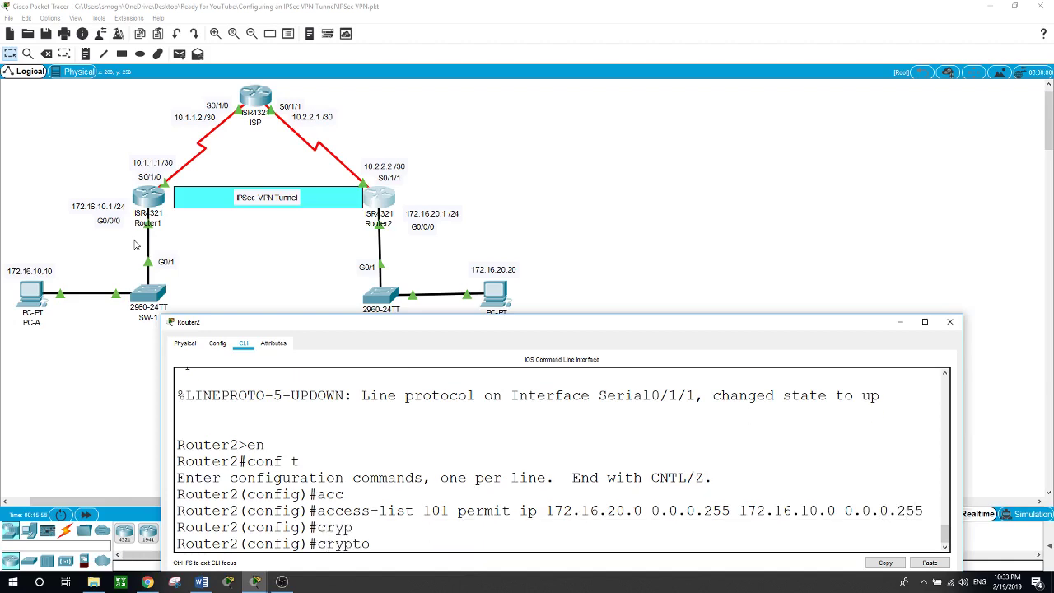
type("iss")
key("BackSpace")
type("a")
key("Tab")
type("?poli")
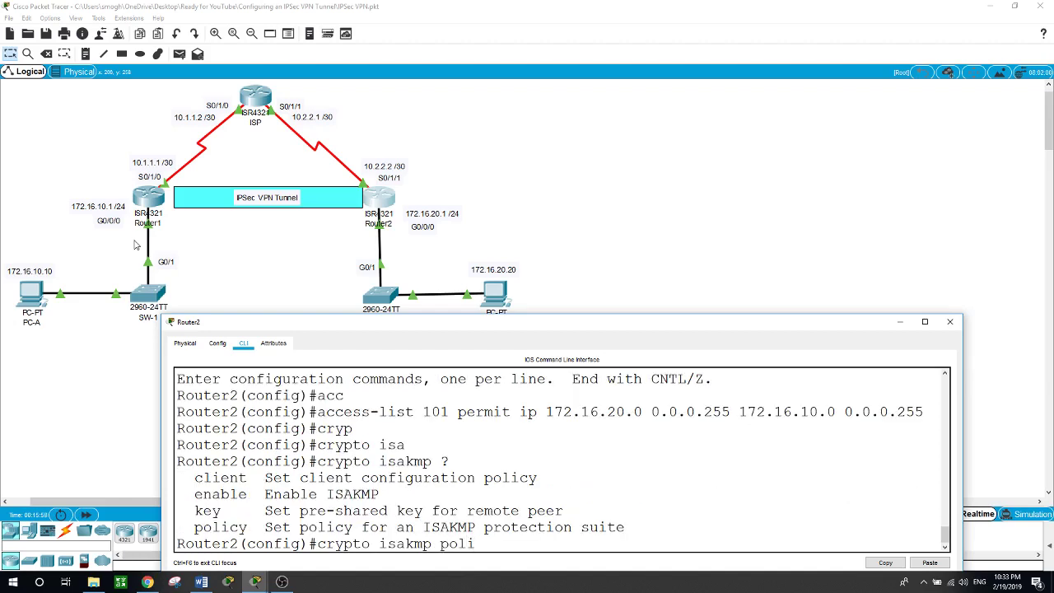
key("Tab")
type("10")
key("Return")
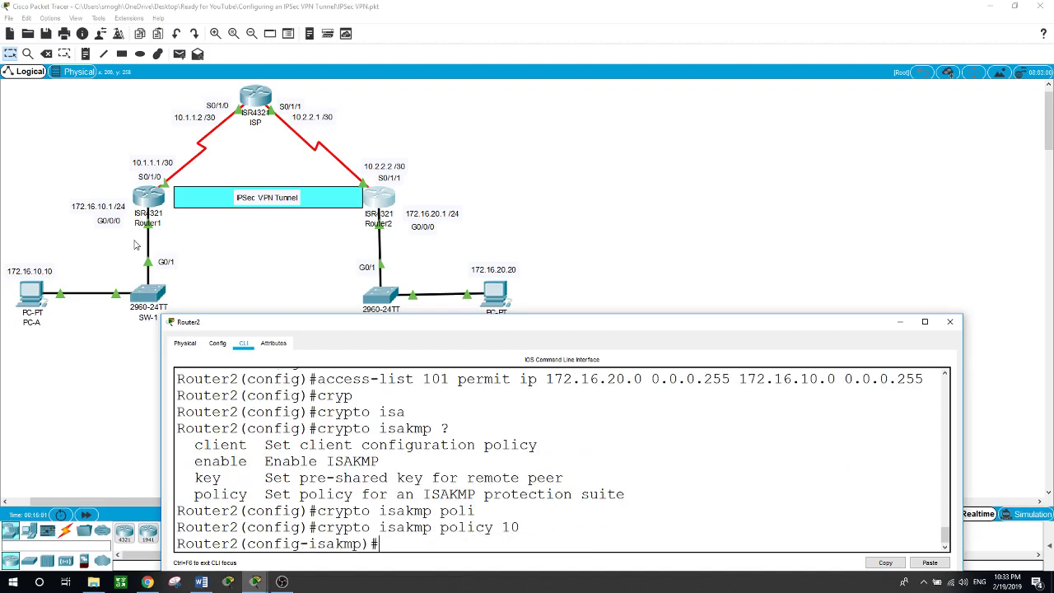
Set the policy's authentication to pre-share
type("?auth")
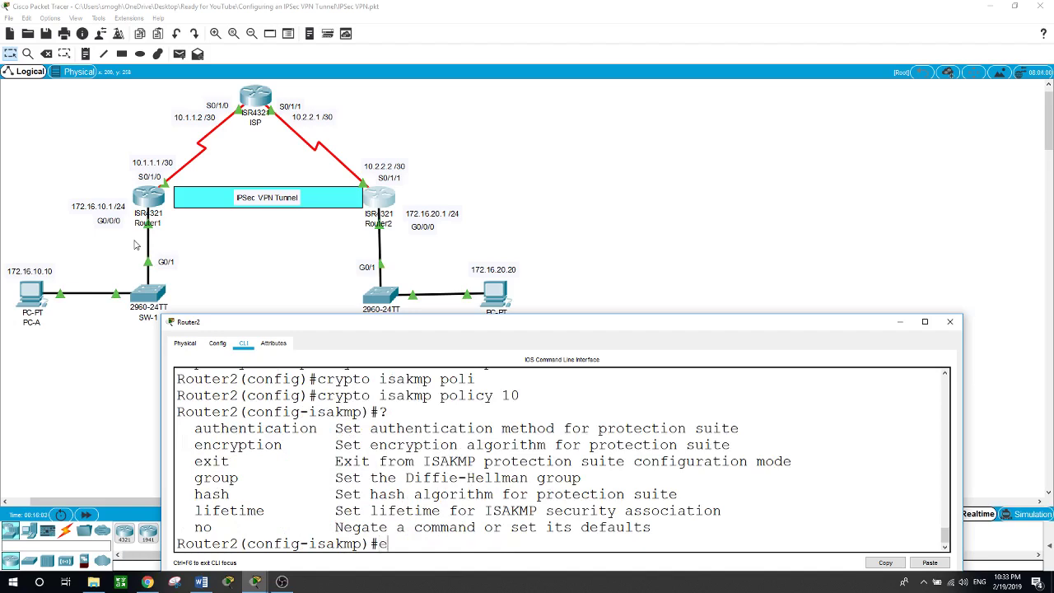
key("Tab")
type("pre")
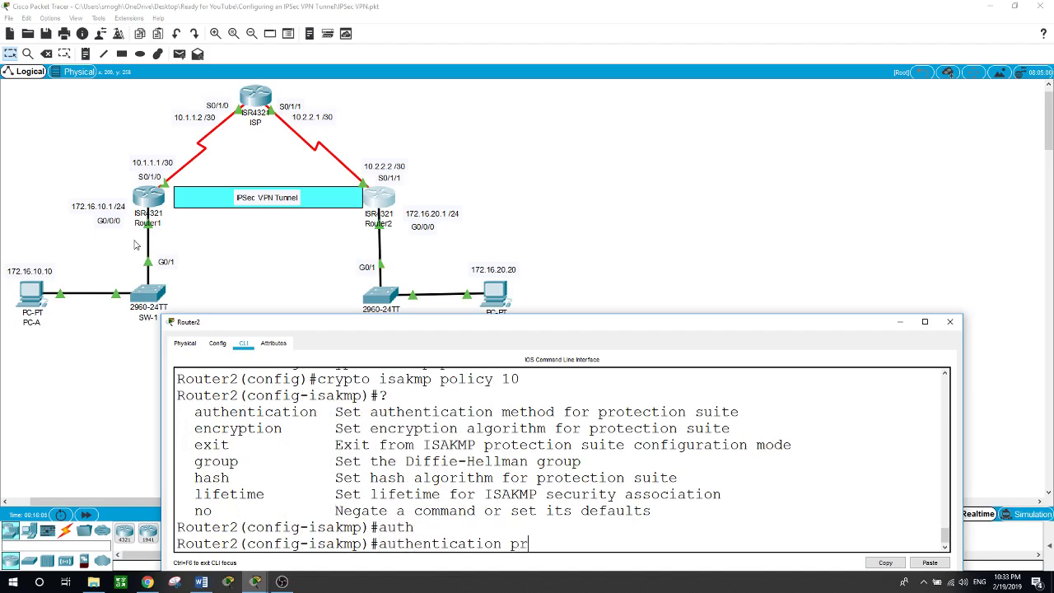
key("Tab")
key("Return")
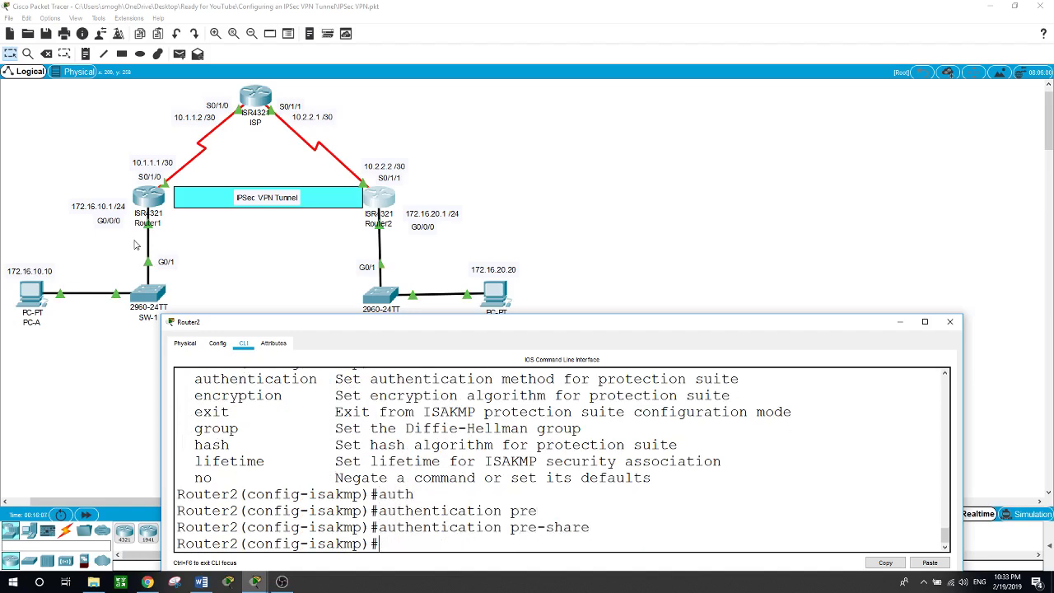
Set the policy's encryption to aes 256 and lifetime to 60000
type("encr")
key("Tab")
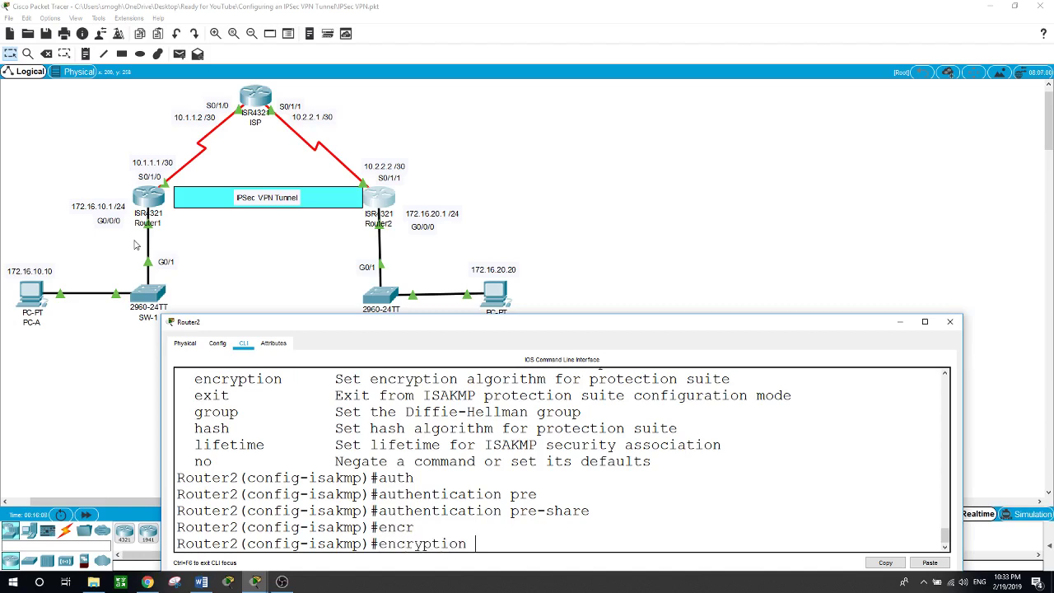
type("?")
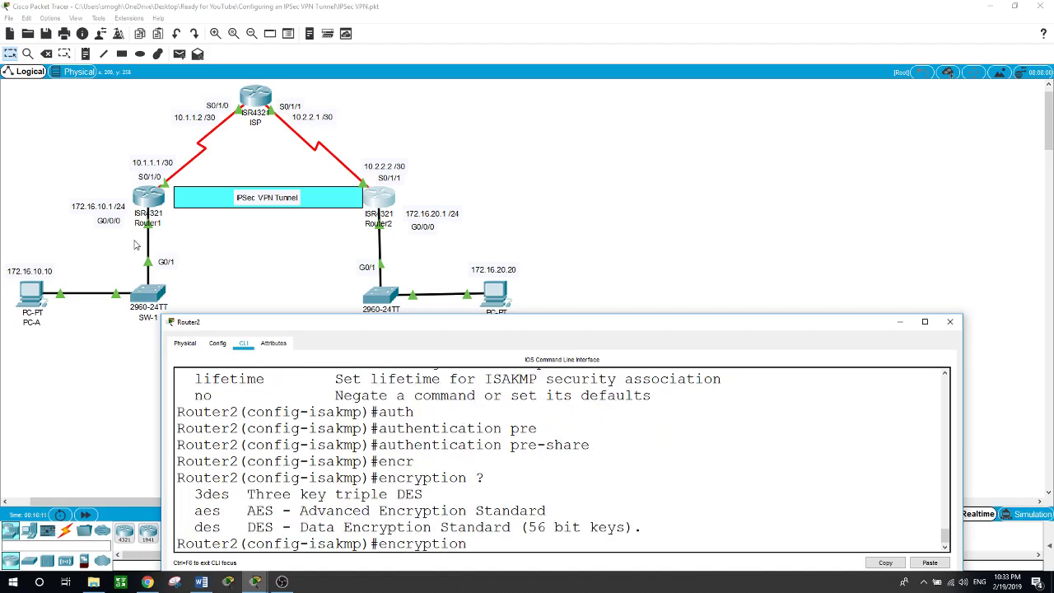
type("aes 256")
key("Return")
type("life")
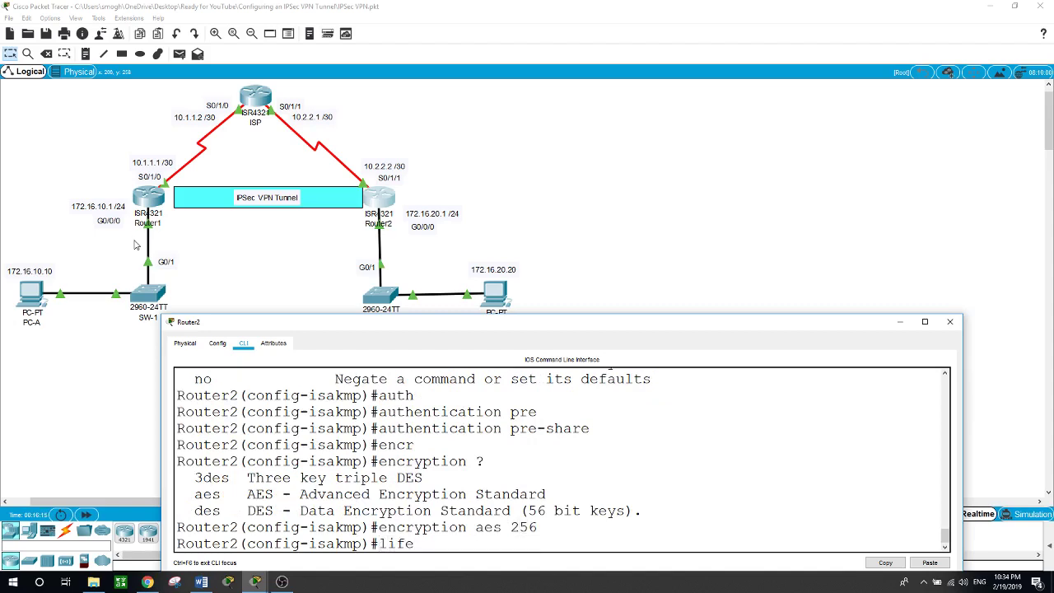
type("time 60000")
key("Return")
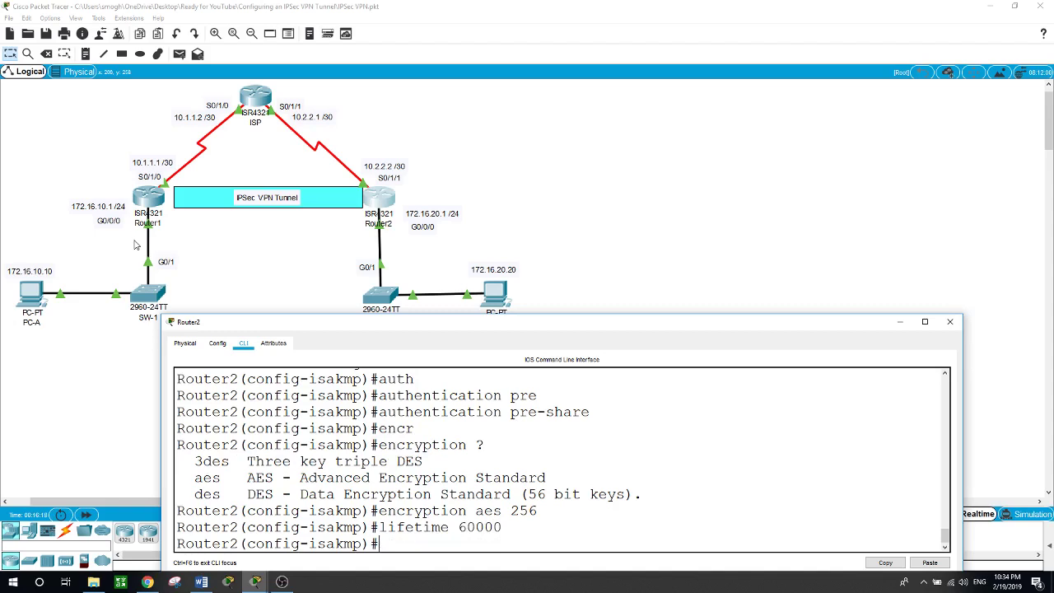
Add hash sha and group 5 to the policy, then exit policy mode
type("hash sha")
key("Return")
type("group")
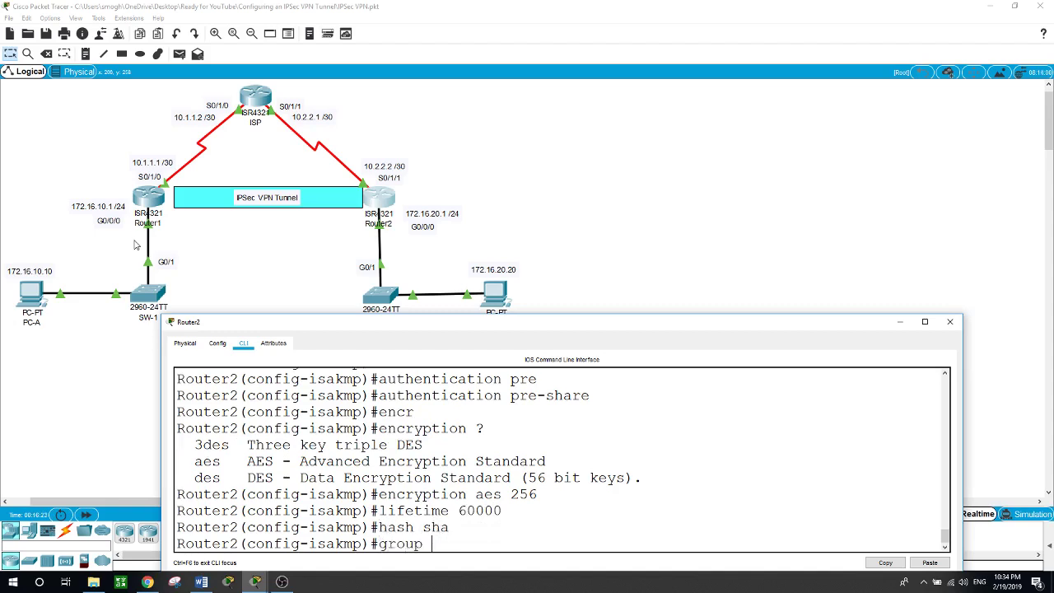
type(" 5")
key("Return")
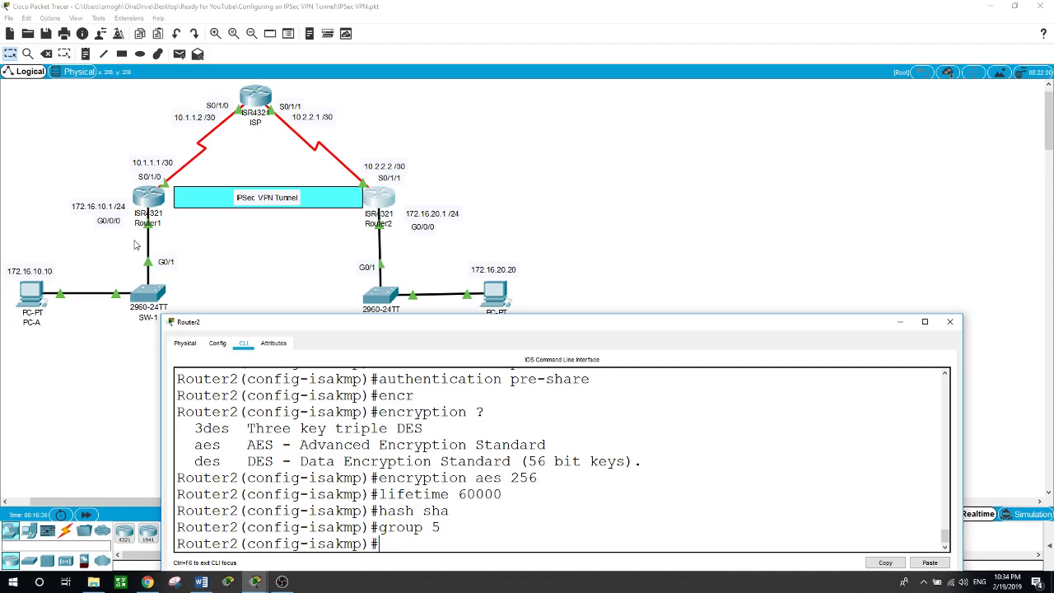
type("exit")
key("Return")
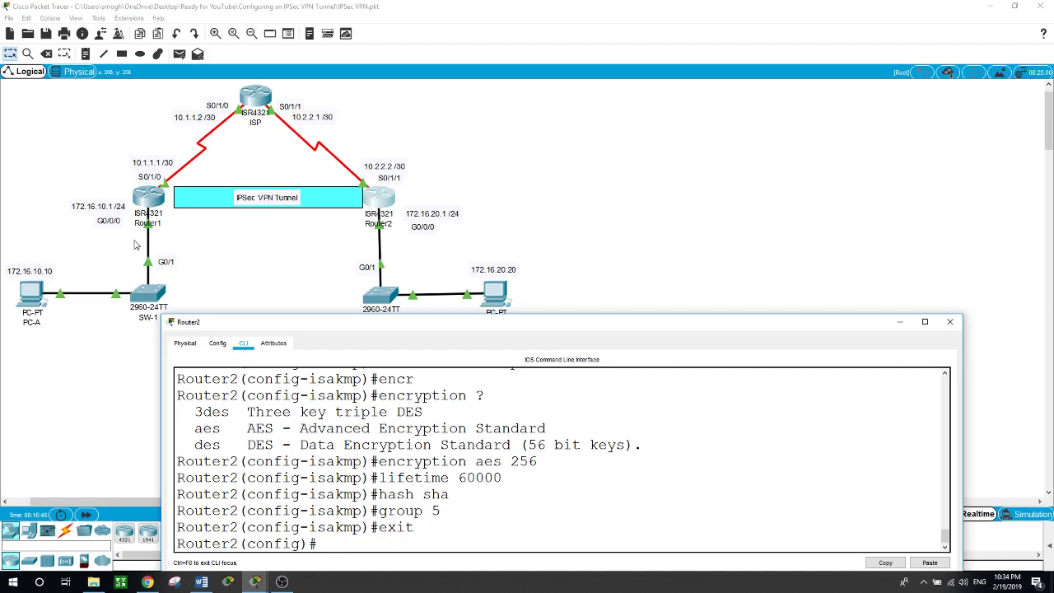
Configure Router2's crypto isakmp pre-shared key for peer address 10.1.1.1
type("cryp")
key("Tab")
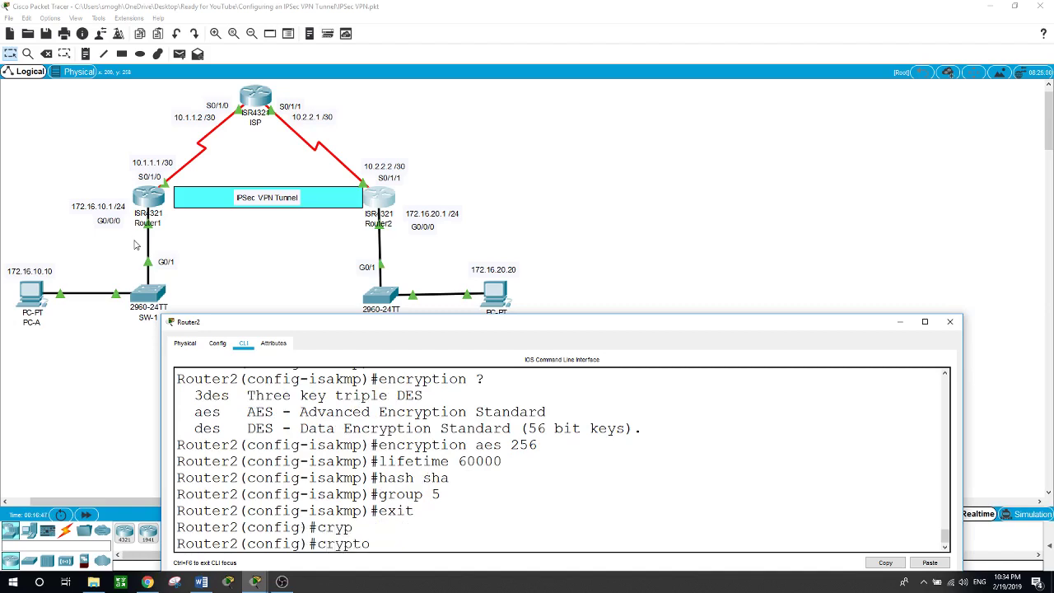
type("is")
key("Tab")
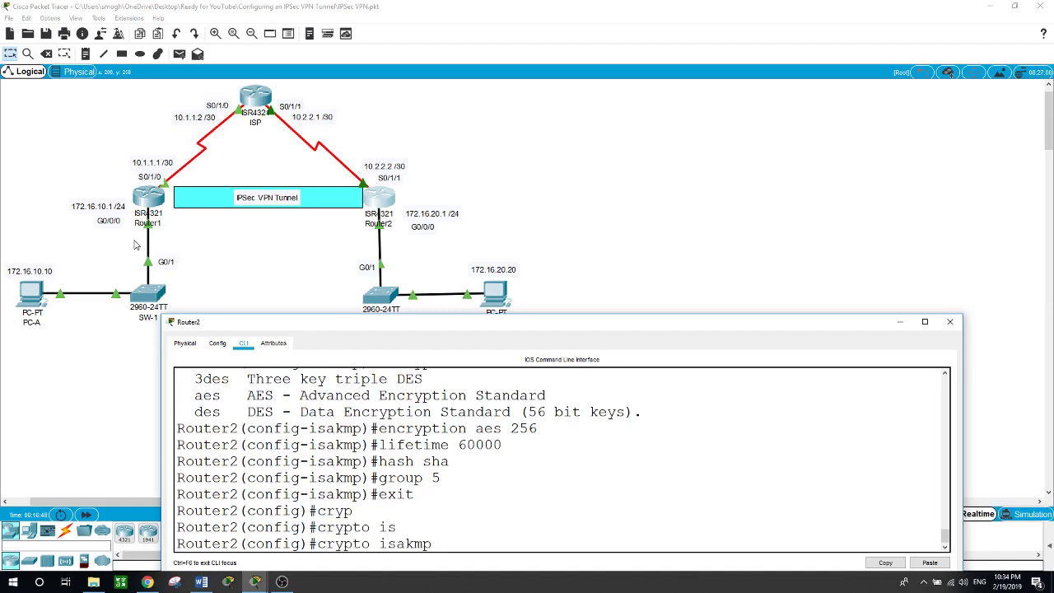
type("key ?")
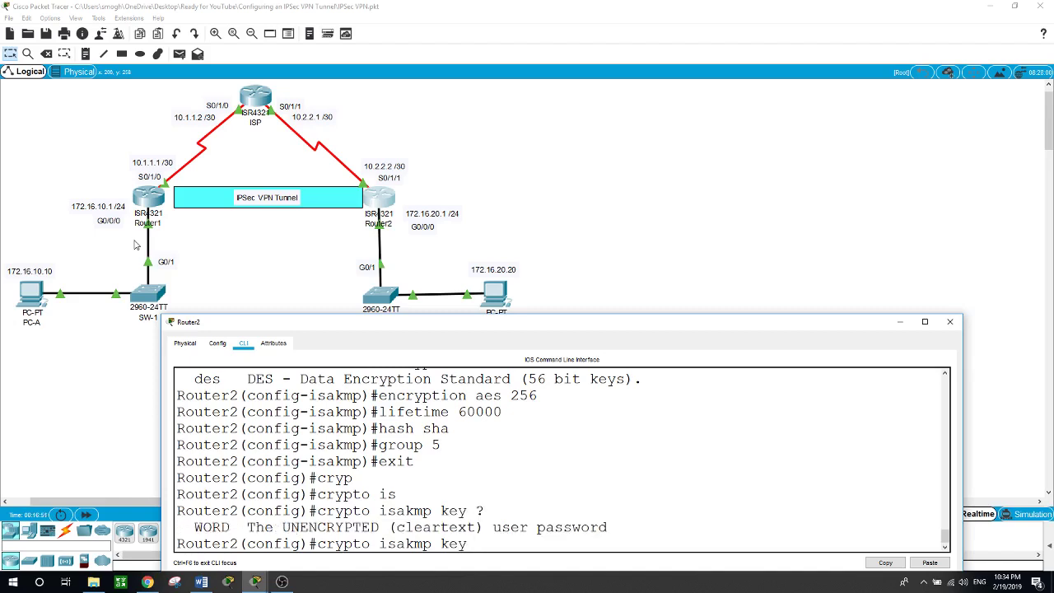
type("cisco ?")
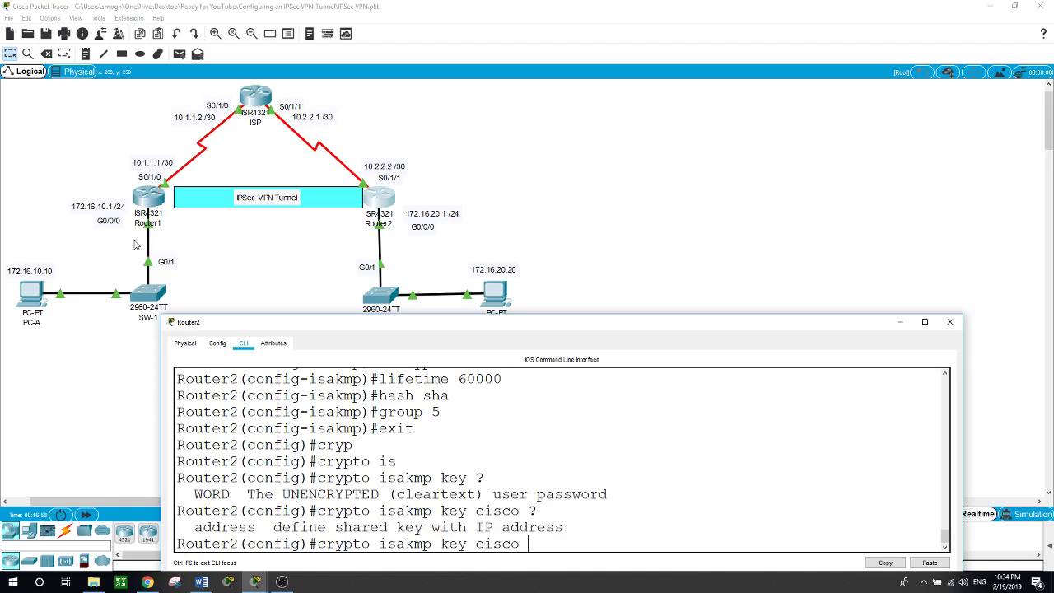
type("add")
key("Tab")
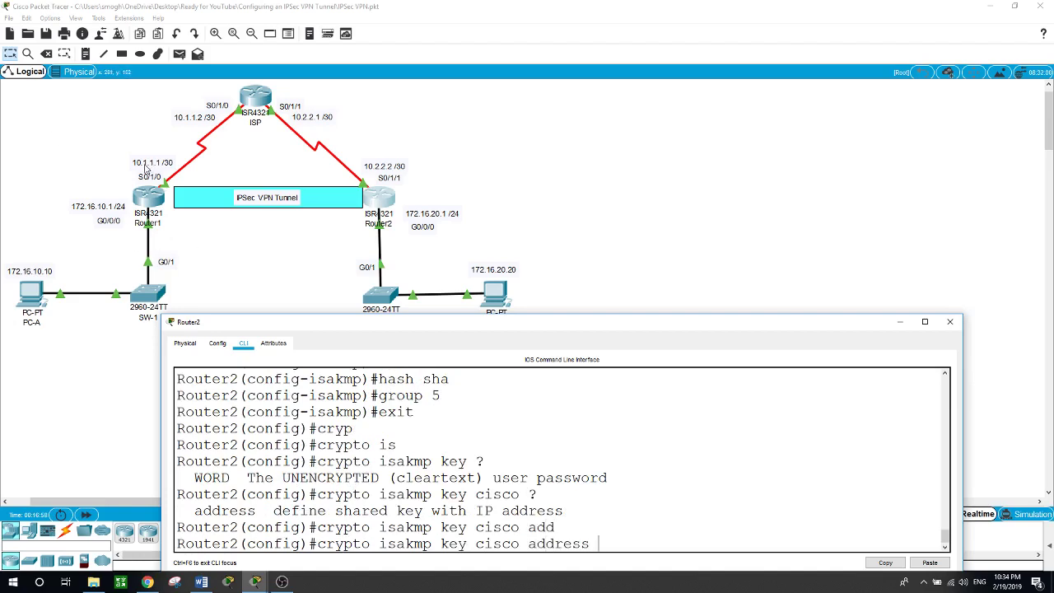
type("10.1.1.1")
key("Return")
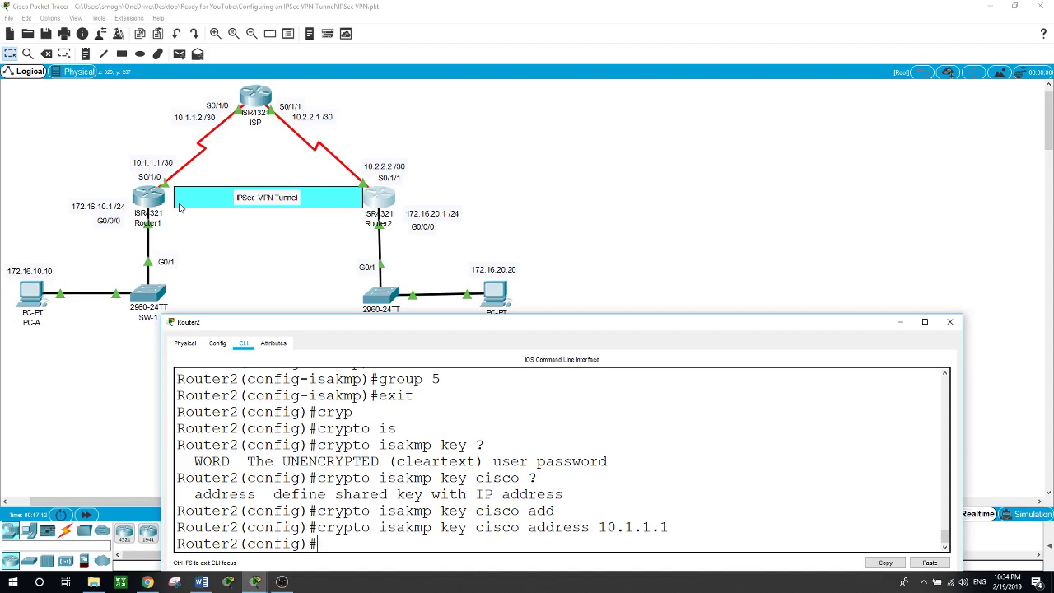
Create Router2's transform set VPN-SET with esp-aes 256 and esp-sha-hmac
type("cryp")
key("Tab")
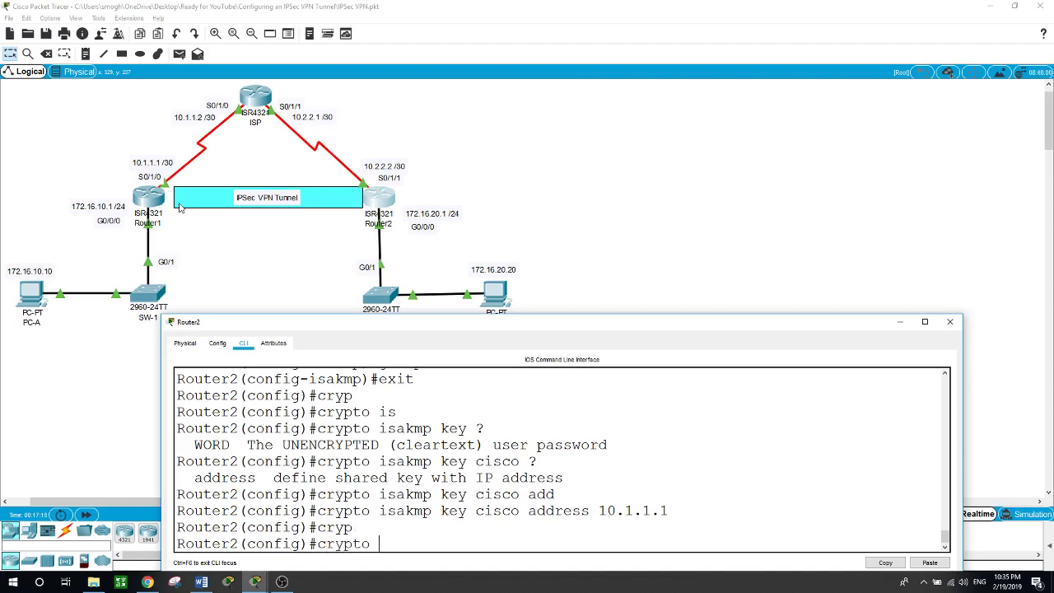
type("ip")
key("Tab")
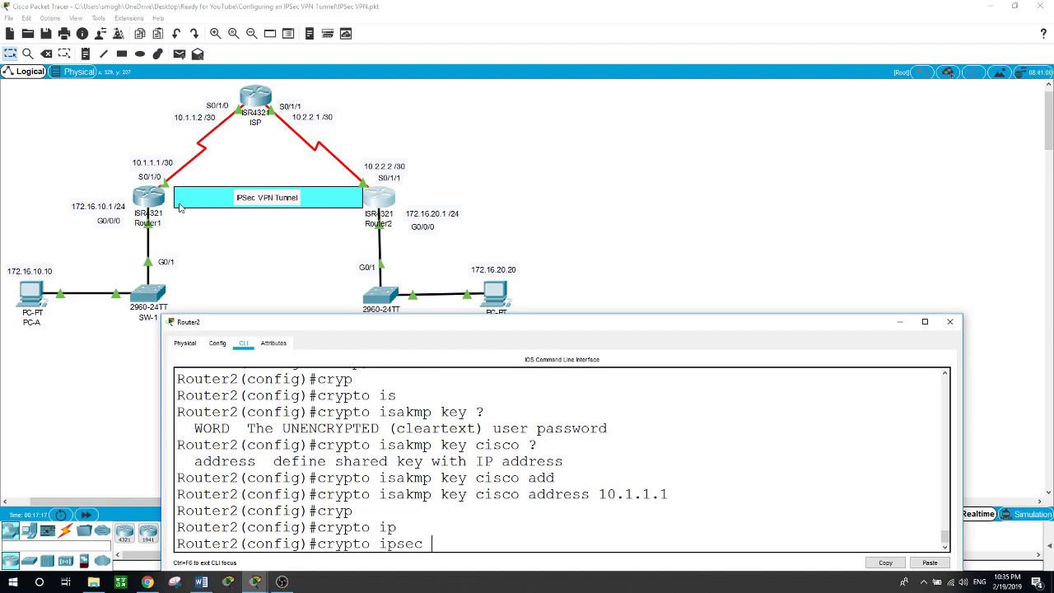
type("?tr")
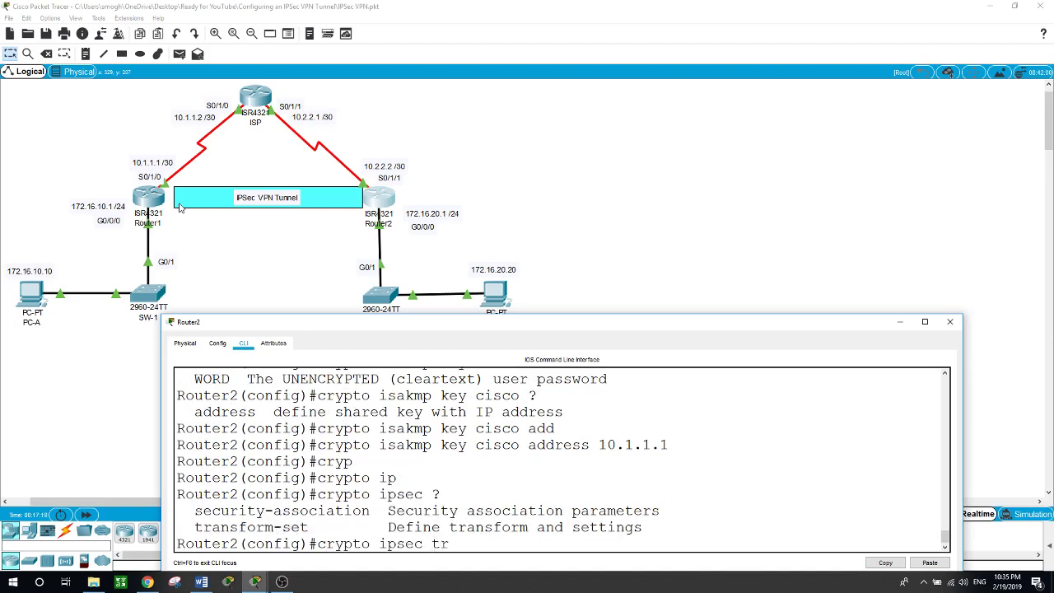
key("Tab")
type("?")
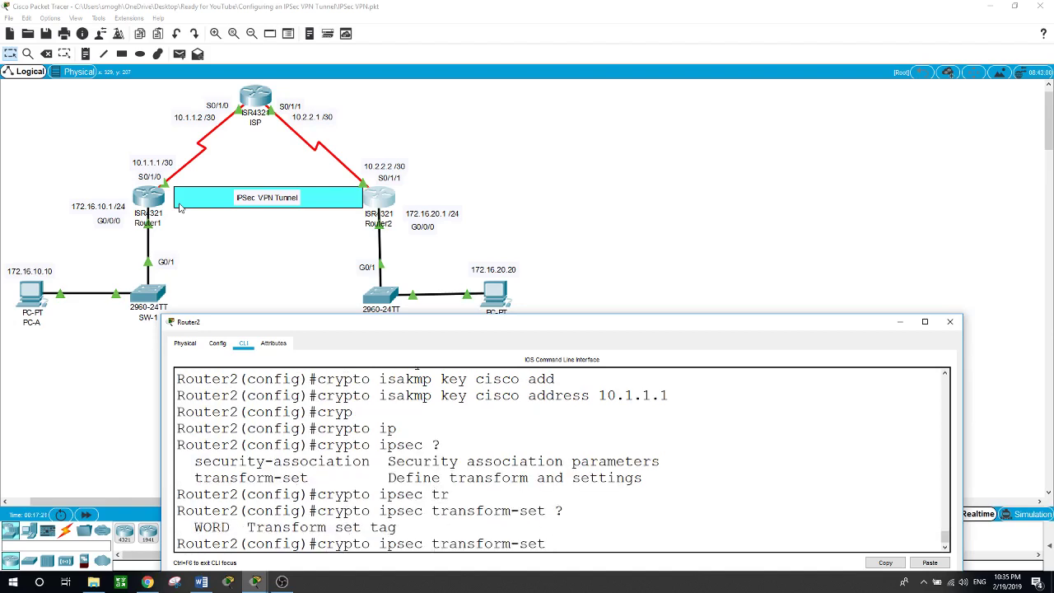
type("VPN-SET?")
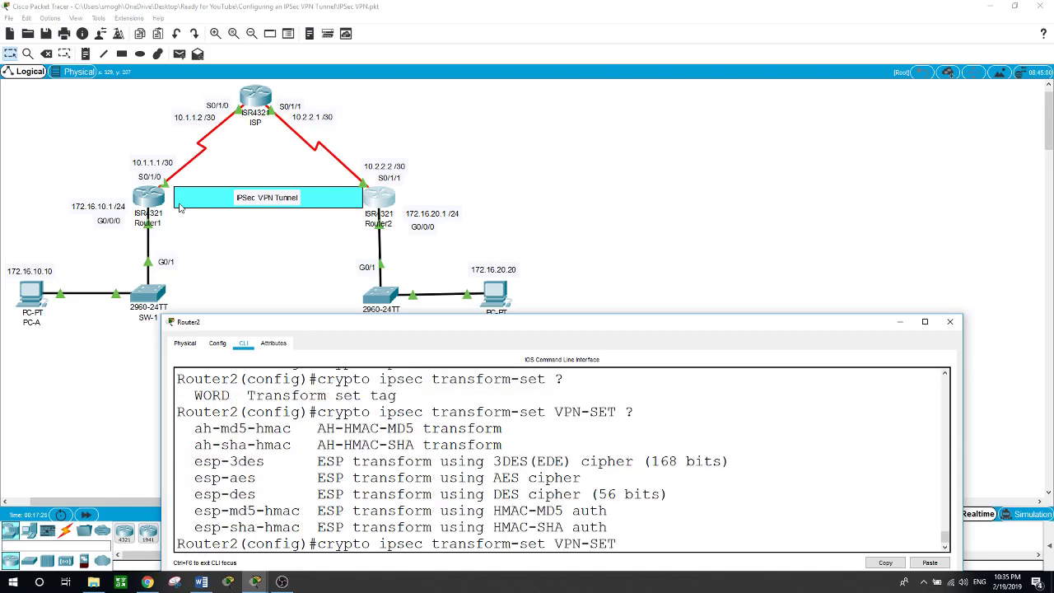
type("esp-ae")
key("Tab")
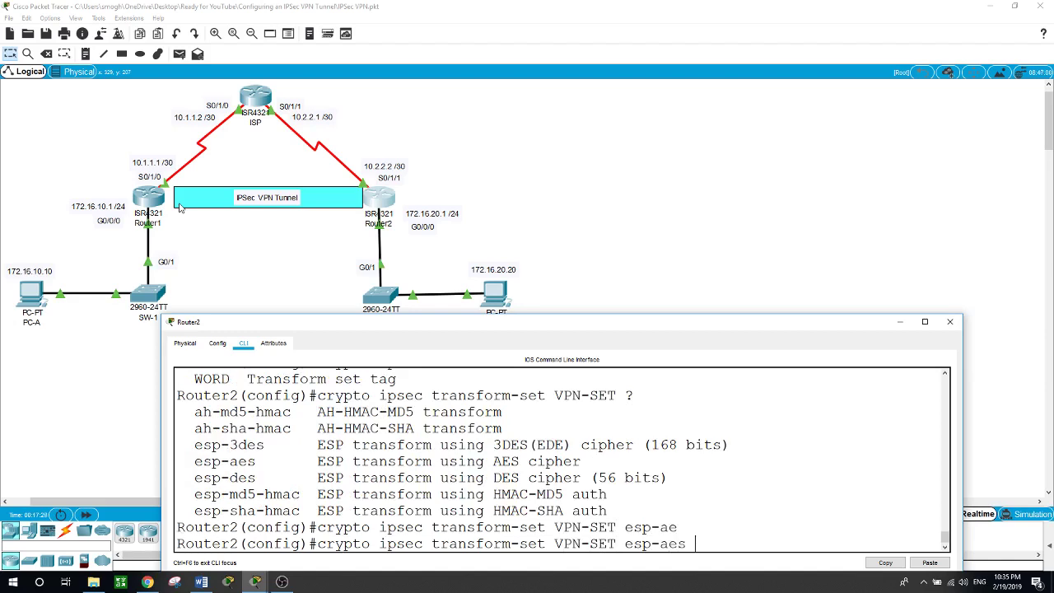
type("56 ?esp-")
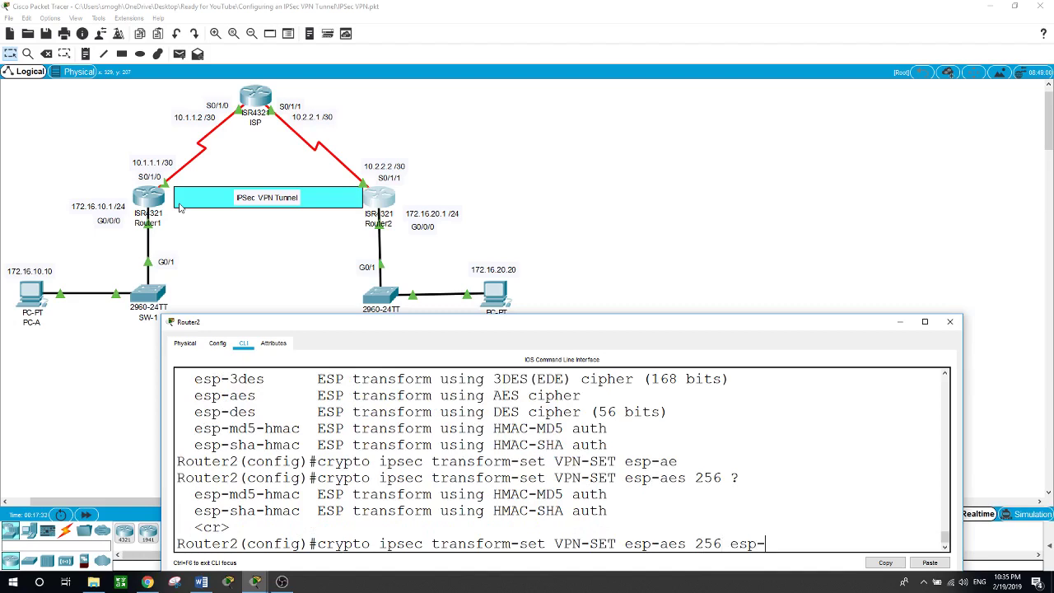
type("sh")
key("Tab")
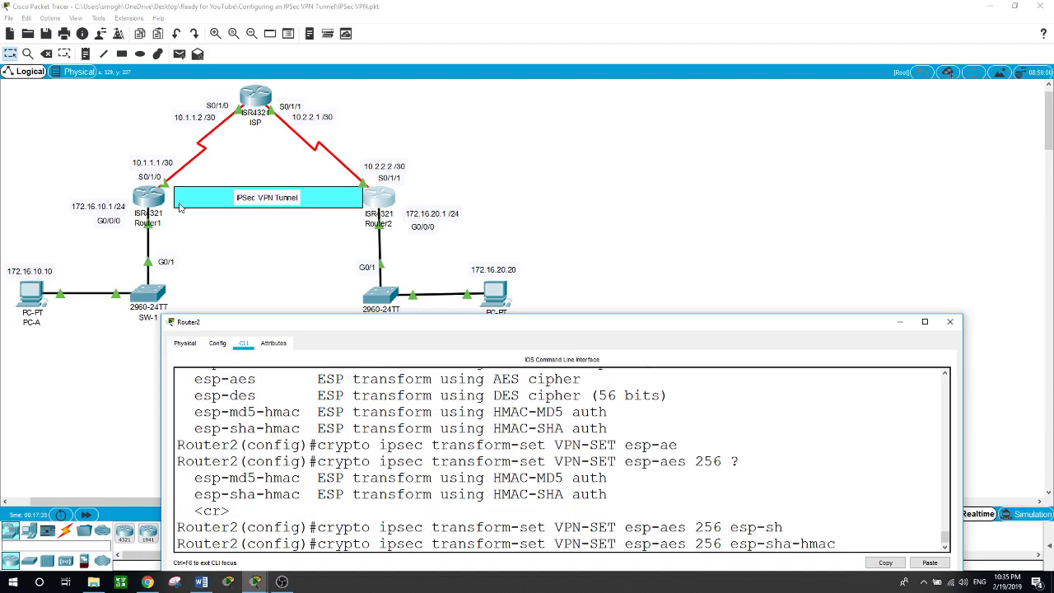
key("Return")
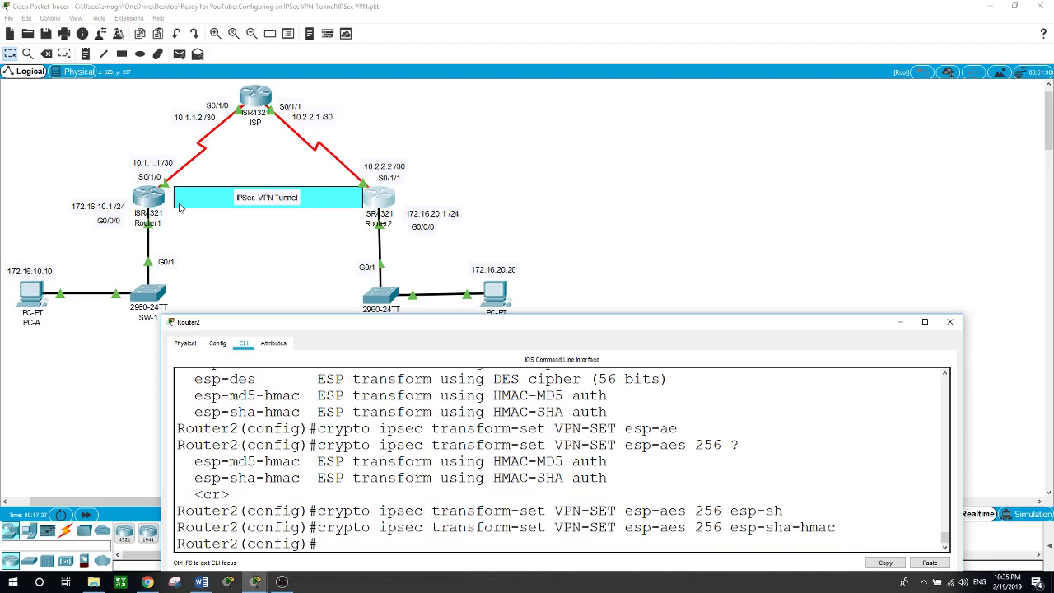
type("cryp")
key("Tab")
Create crypto map VPN-MAP entry 10 of type ipsec-isakmp on Router2
type("?")
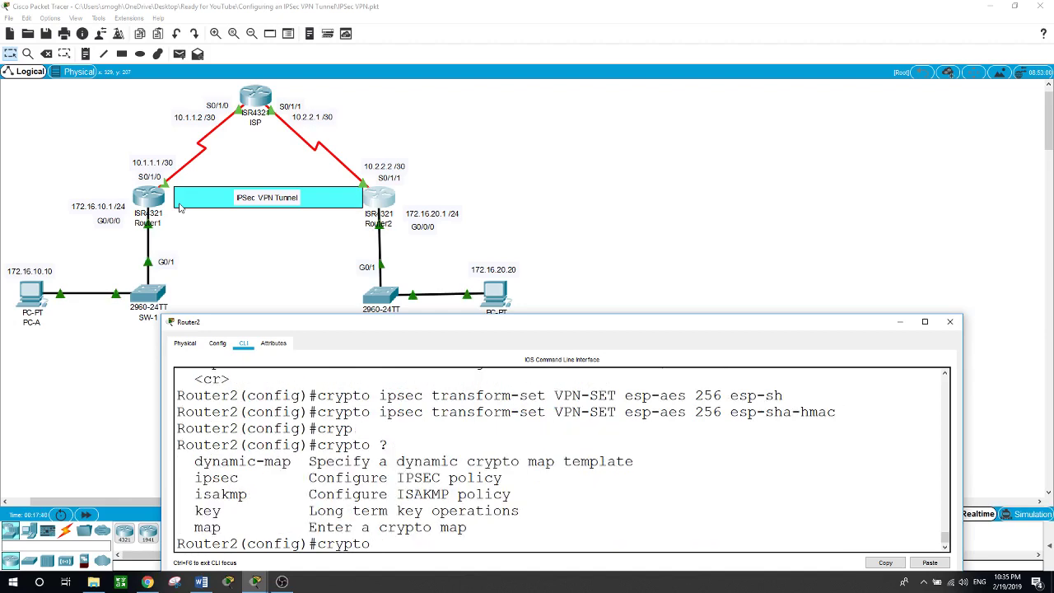
type("map ?")
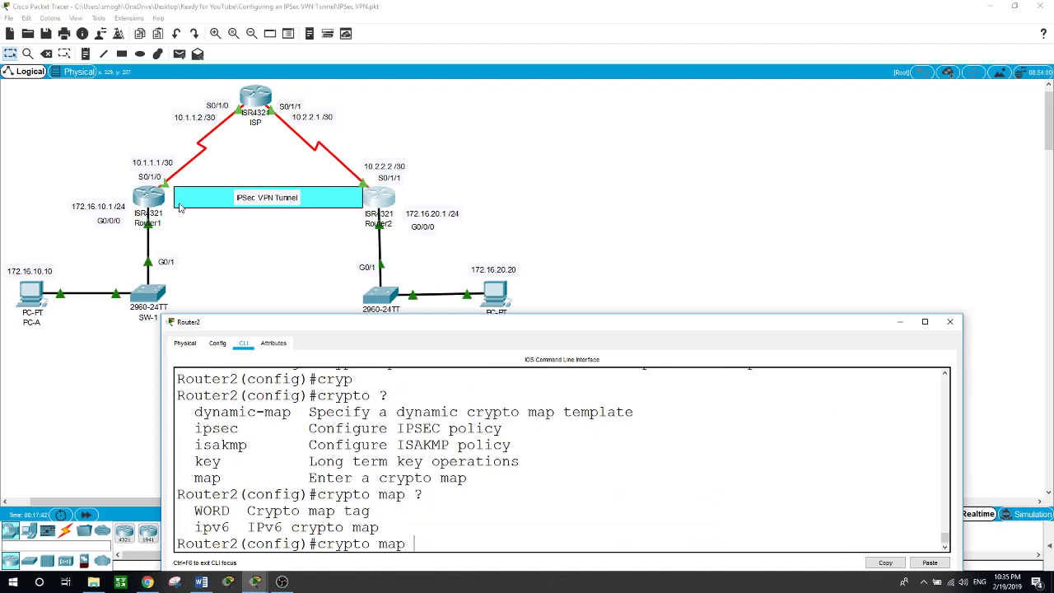
type("VPN")
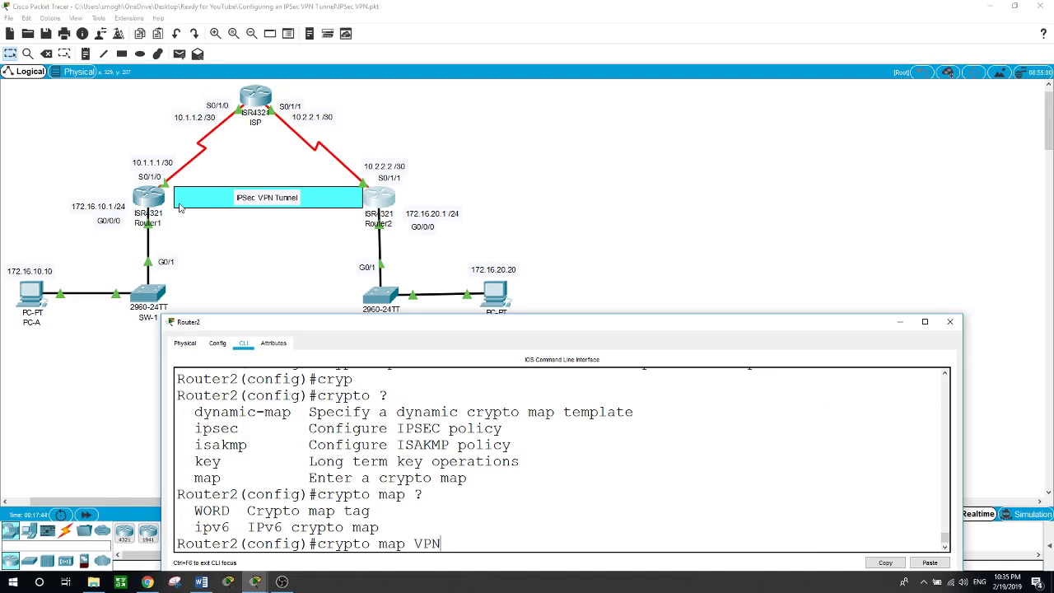
type("-MAP ?")
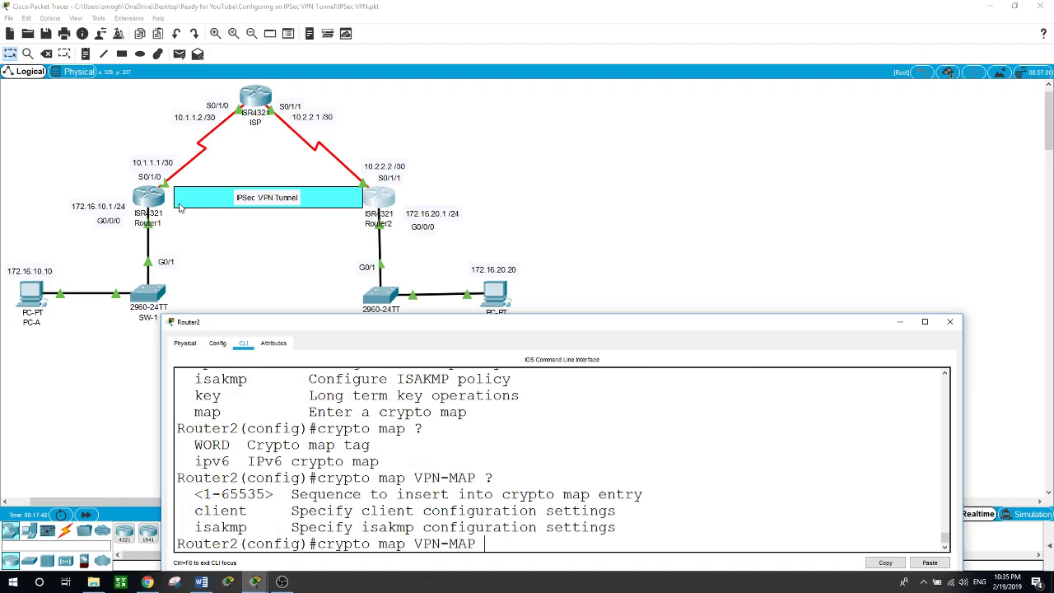
type("10 ?")
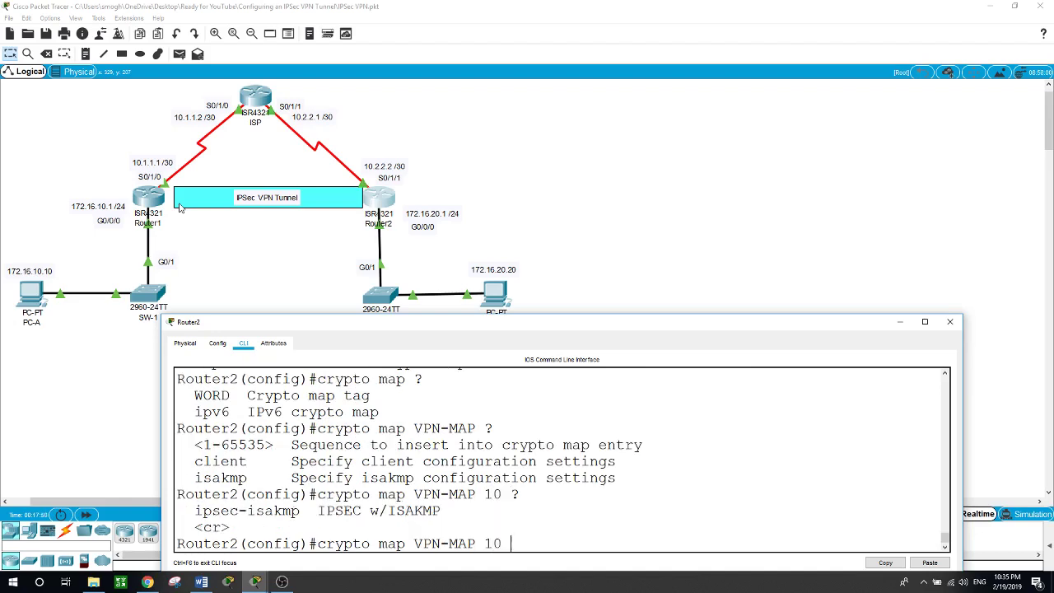
type("ips")
key("Tab")
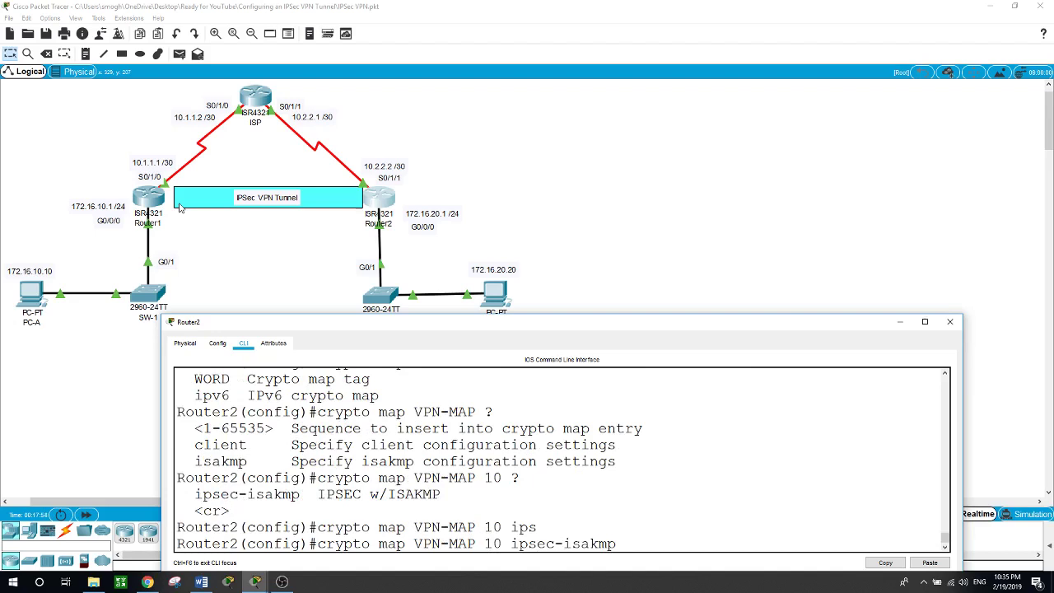
key("Return")
Set the crypto map's peer to 10.1.1.1 and its transform set to VPN-SET
type("set ?")
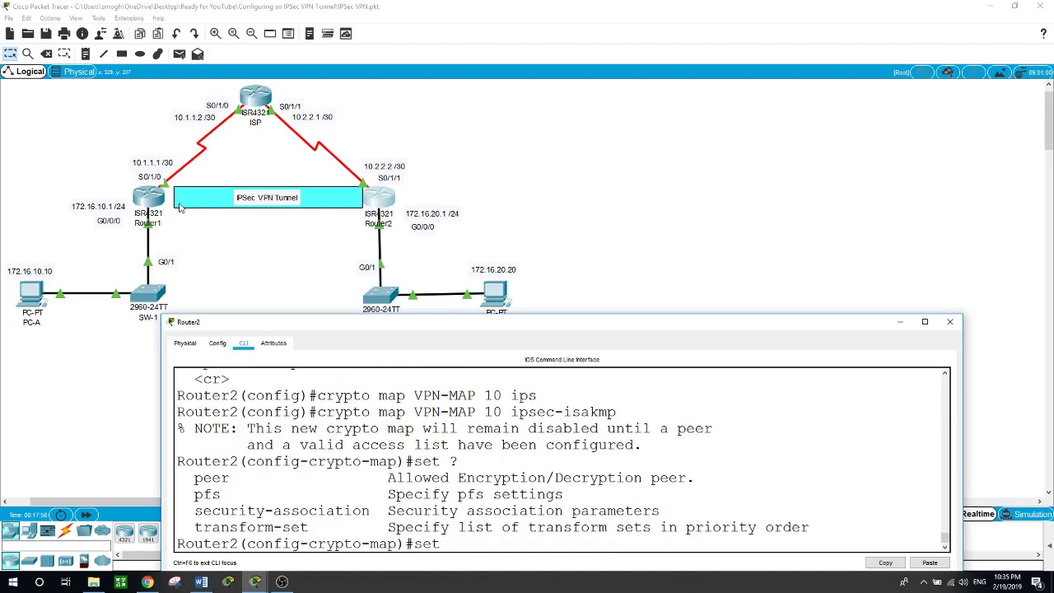
type("peer 10.1.1.1")
key("Return")
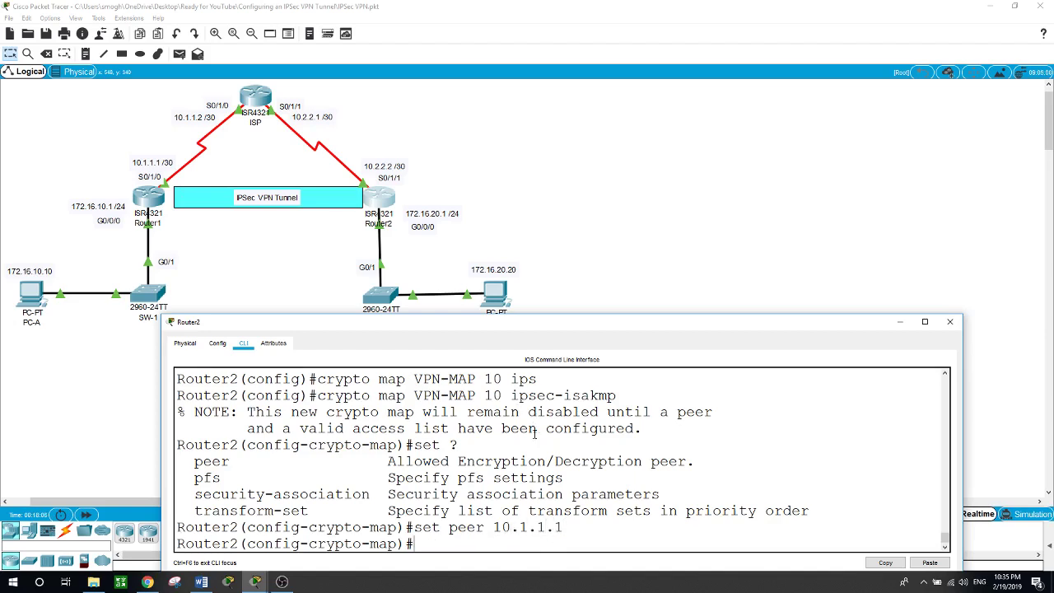
type("set tr")
key("Tab")
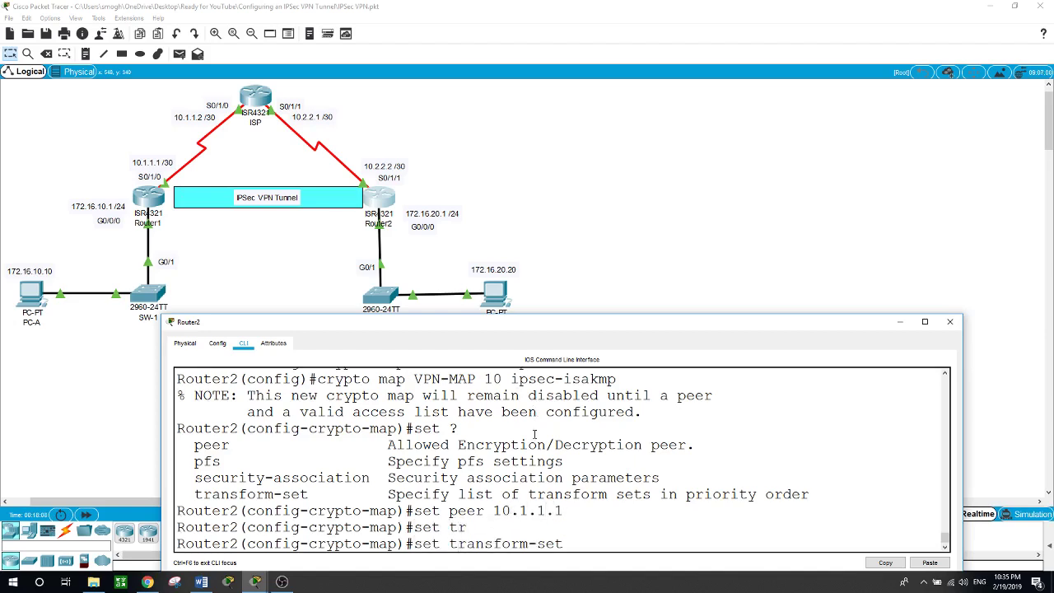
type("?V")
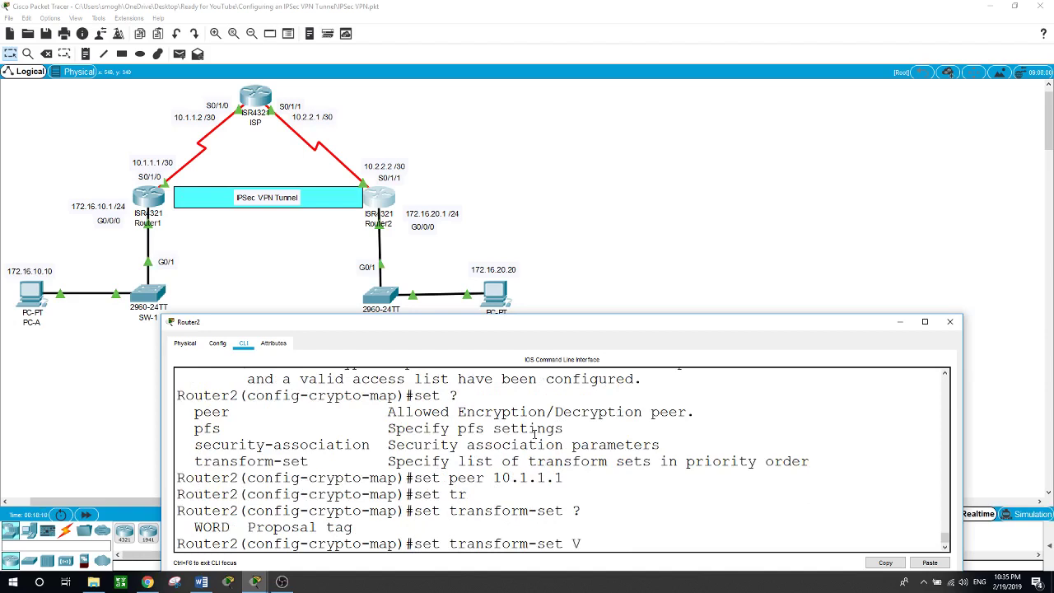
type("PN-SET")
key("Return")
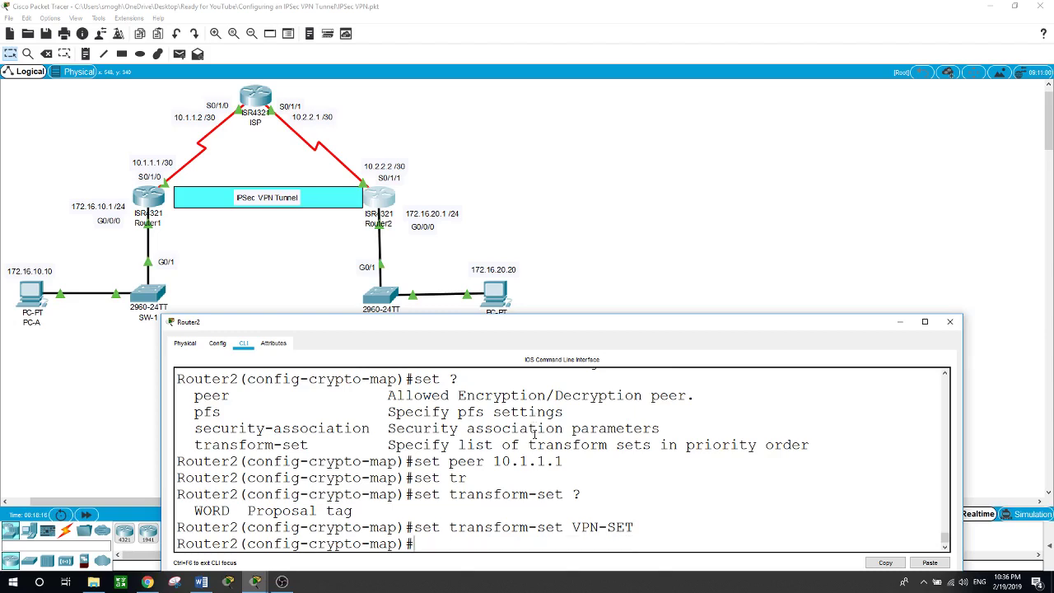
type("?")
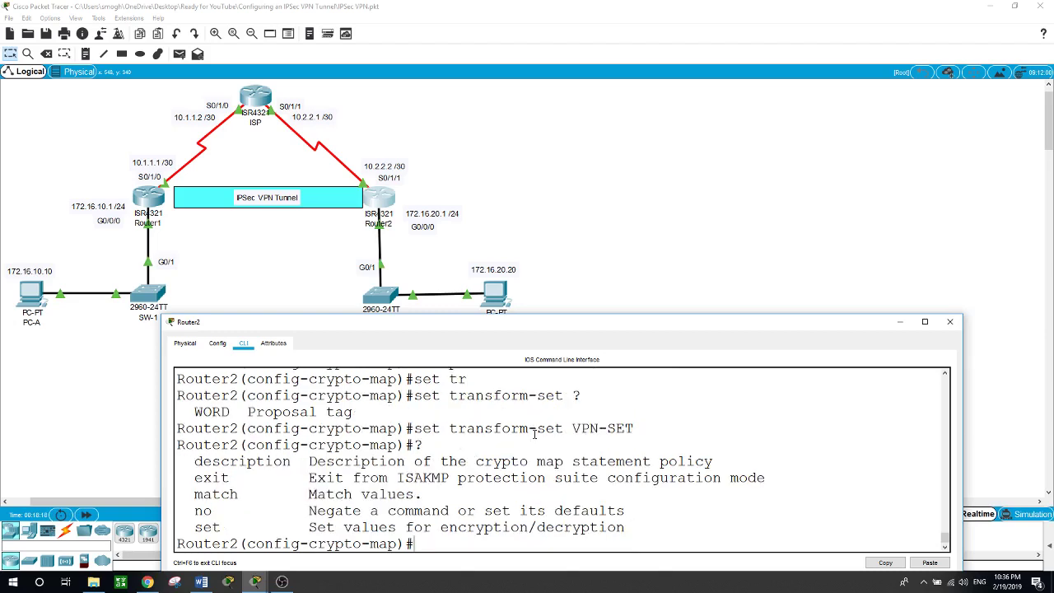
type("matc")
Add 'match address 101' to VPN-MAP and exit back to global configuration
key("Tab")
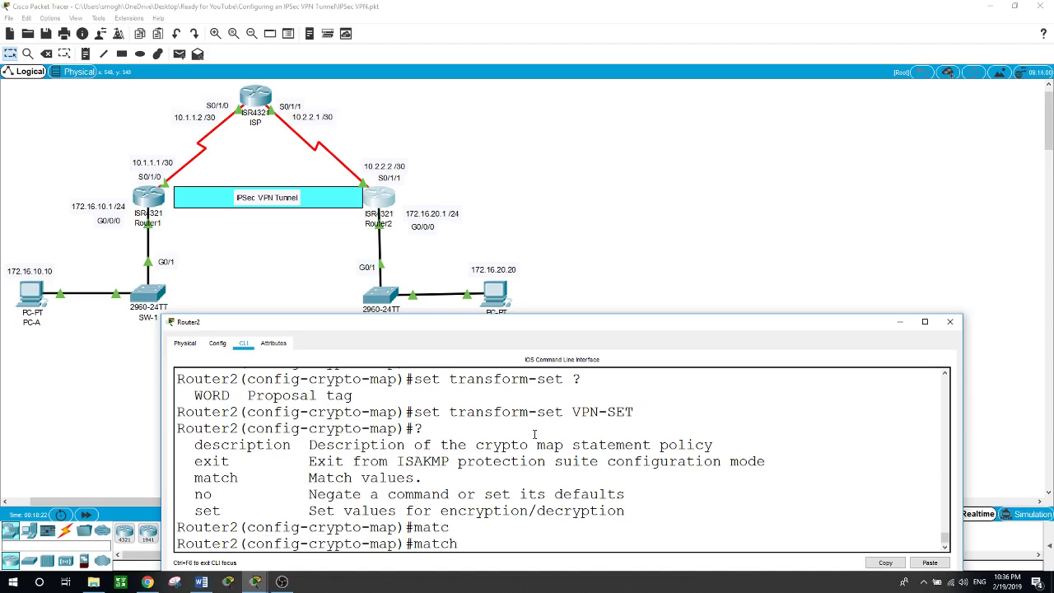
type("?add")
key("Tab")
type("?")
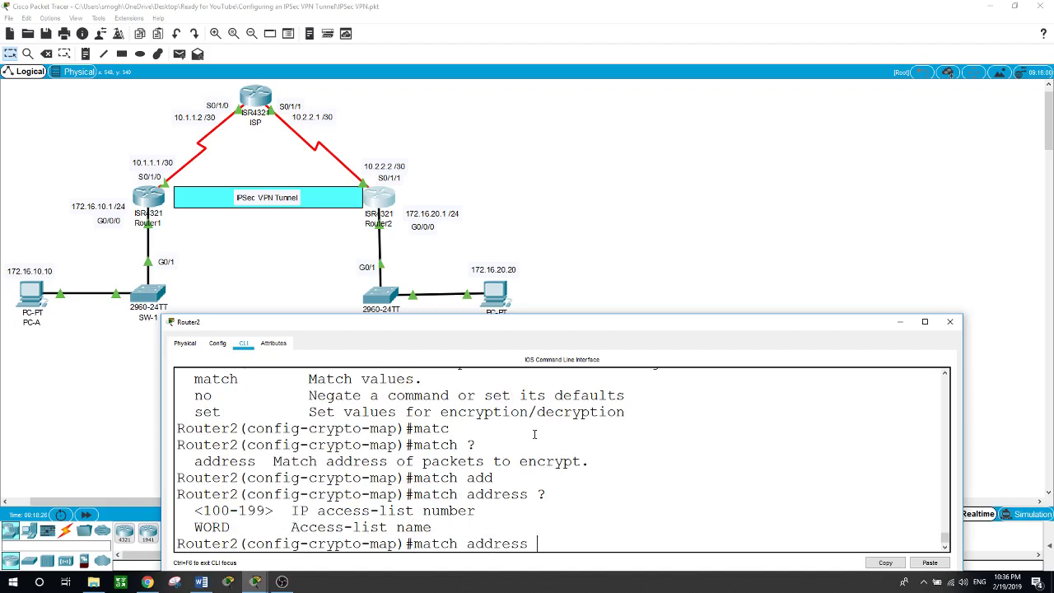
type("101")
key("Return")
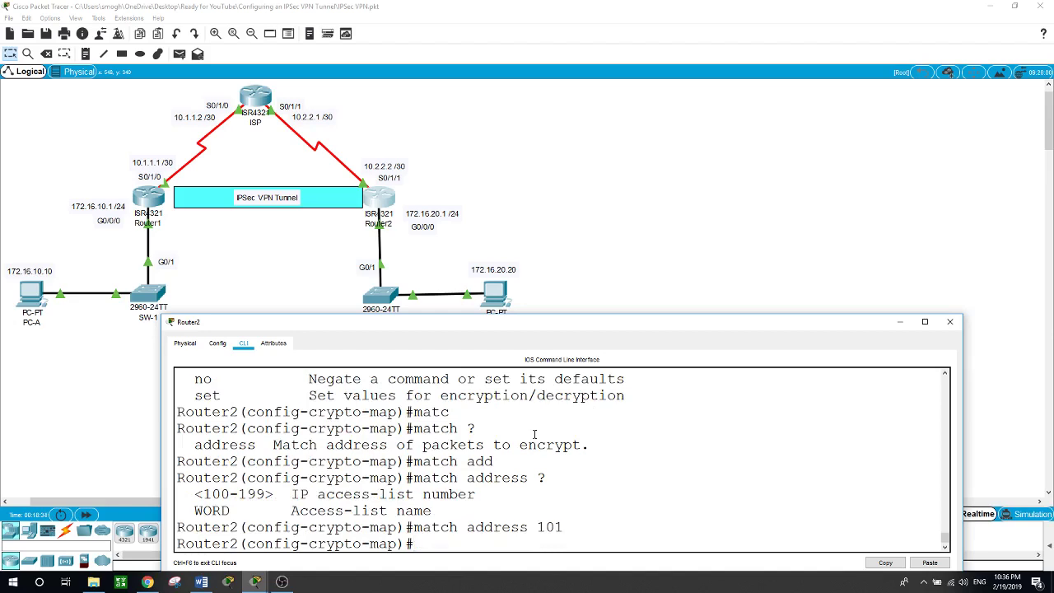
type("exit")
key("Return")
type("int")
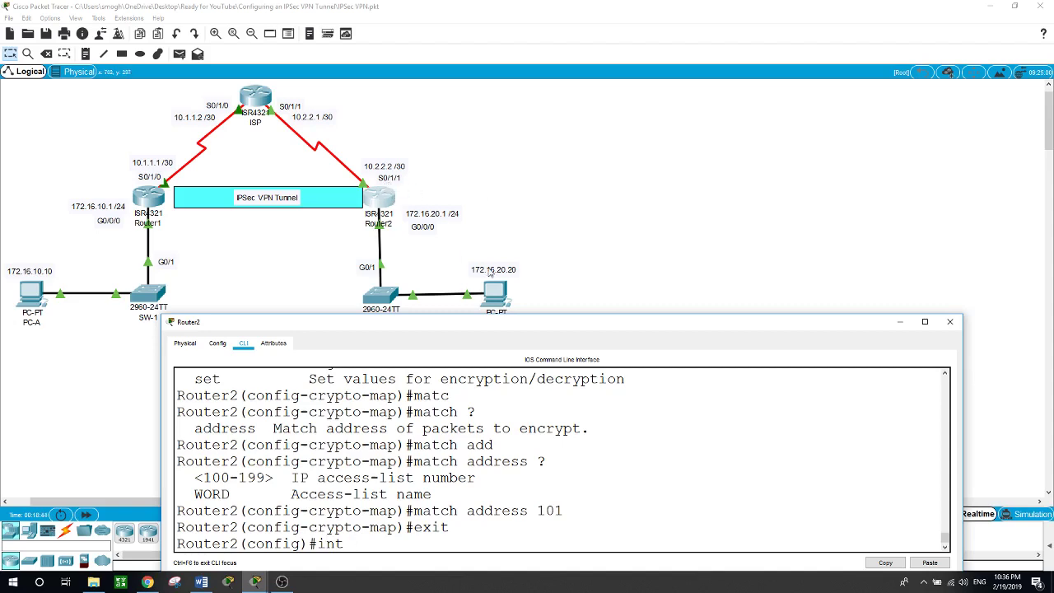
Apply crypto map VPN-MAP to Router2's serial interface s0/1/1
type("s0/1/1")
key("Return")
type("cr")
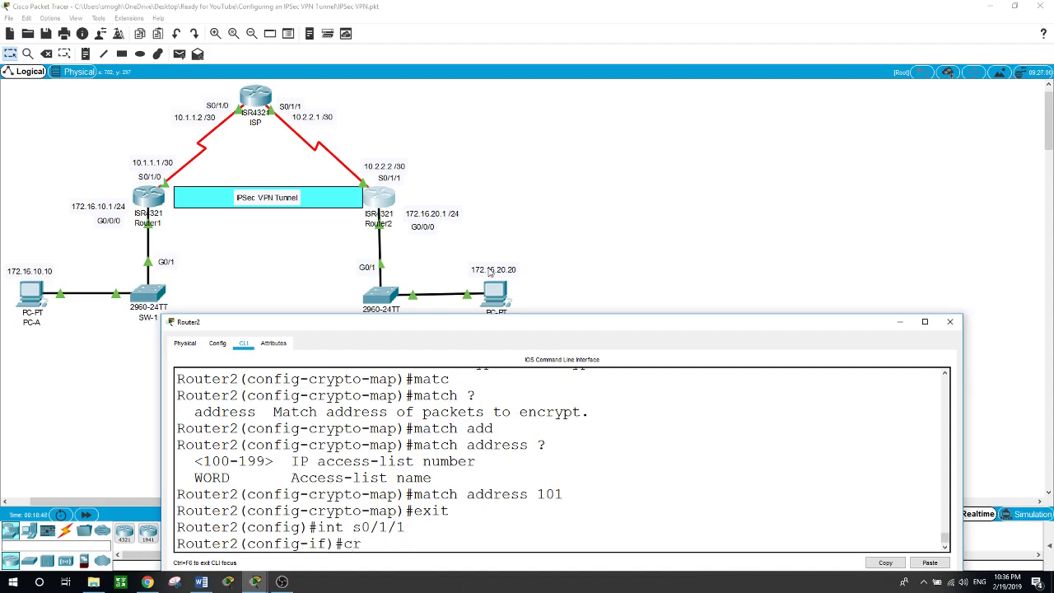
key("Return")
type("crypto map")
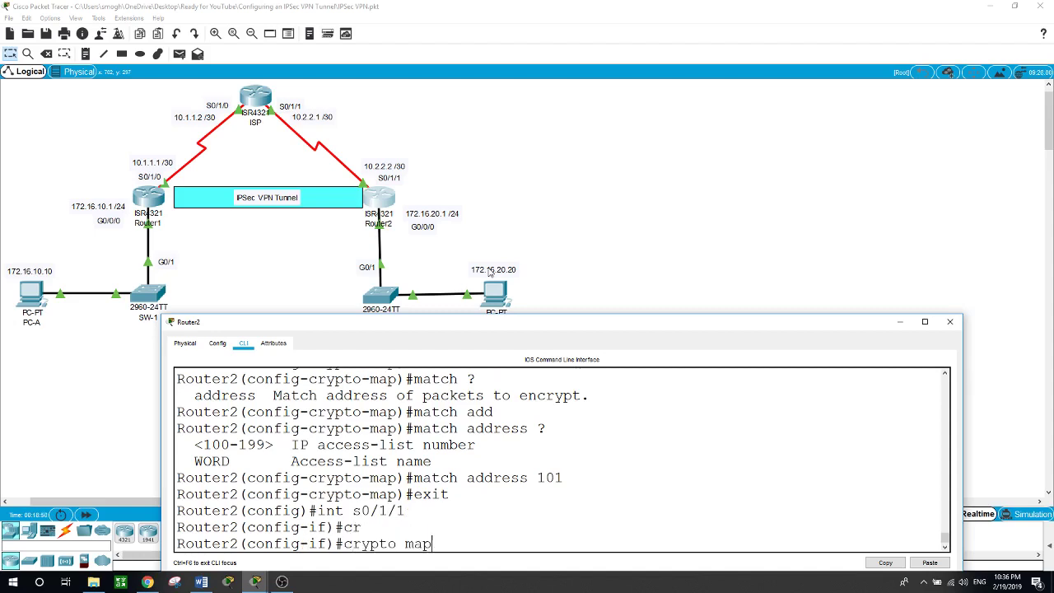
type("?")
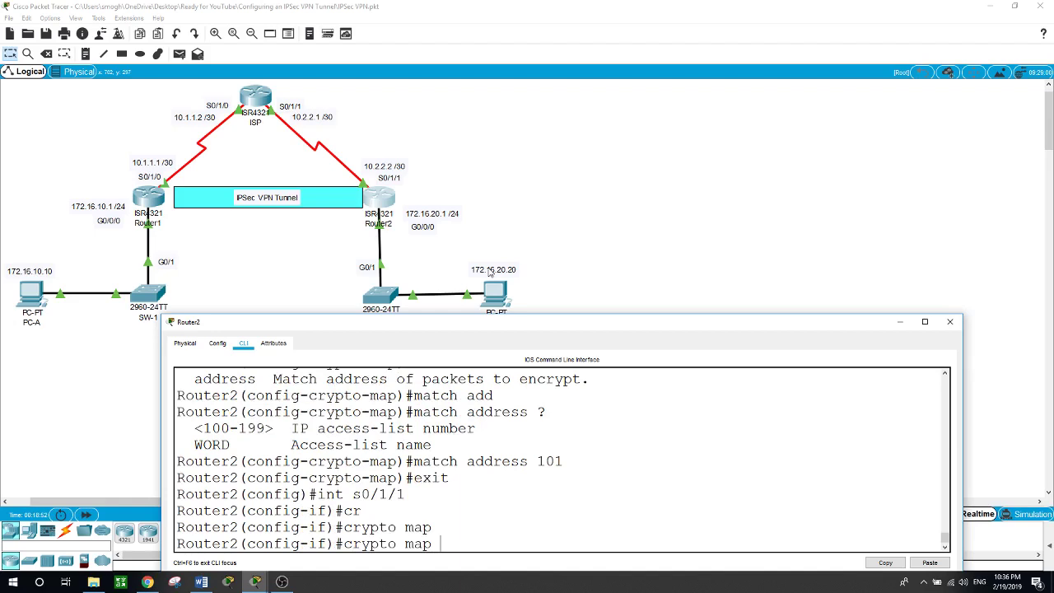
type("VPN")
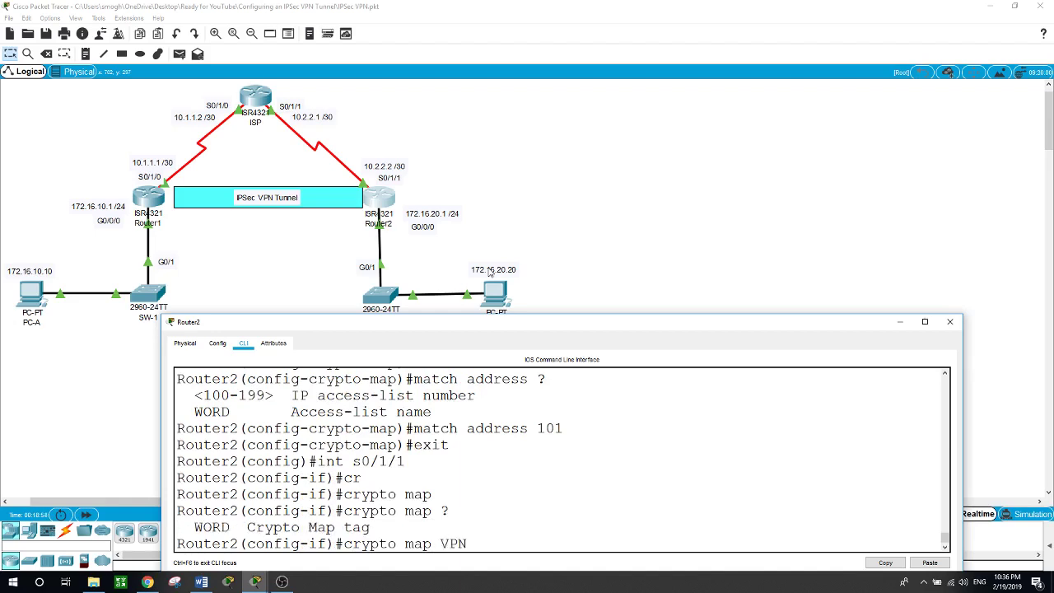
type("-MAP")
key("Return")
Exit interface and global configuration back to privileged EXEC
type("exit")
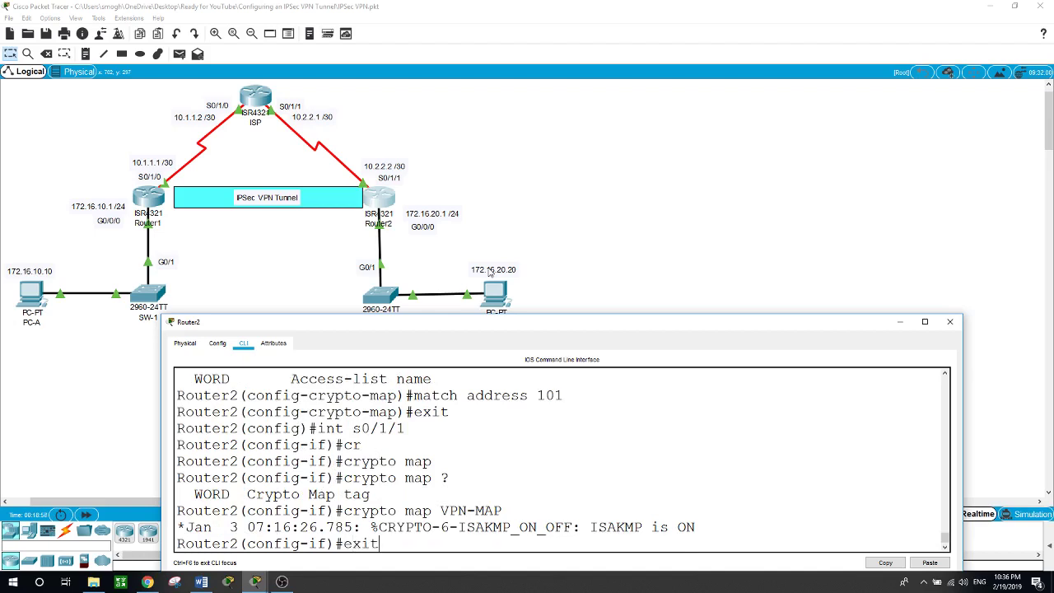
key("Return")
type("exit")
key("Return")
key("Return")
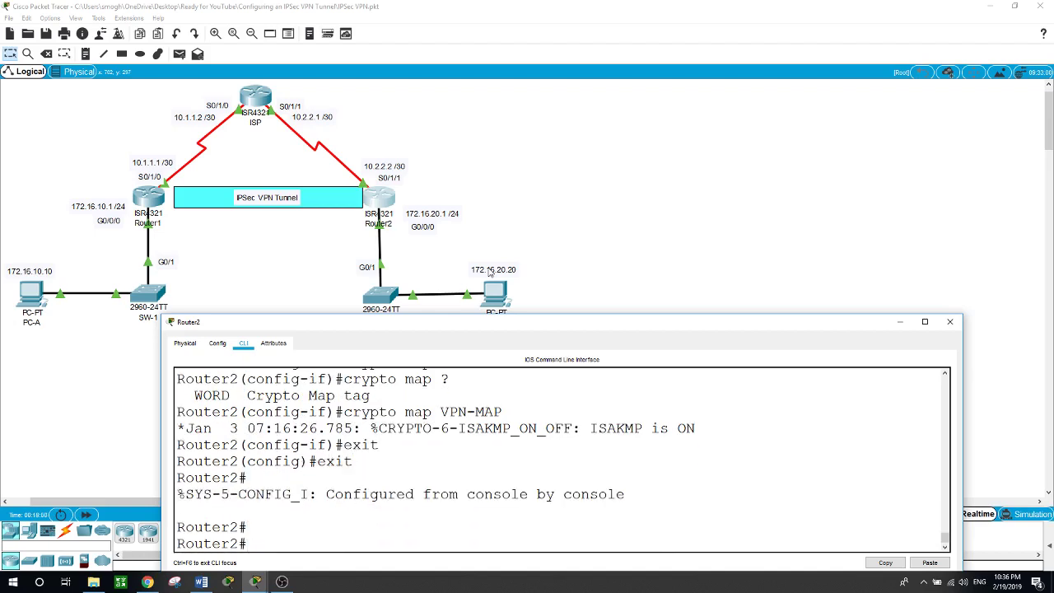
Run 'show crypto ipsec sa' on Router2 and scroll through the zero-packet SA output
type("show c")
type("r")
key("Tab")
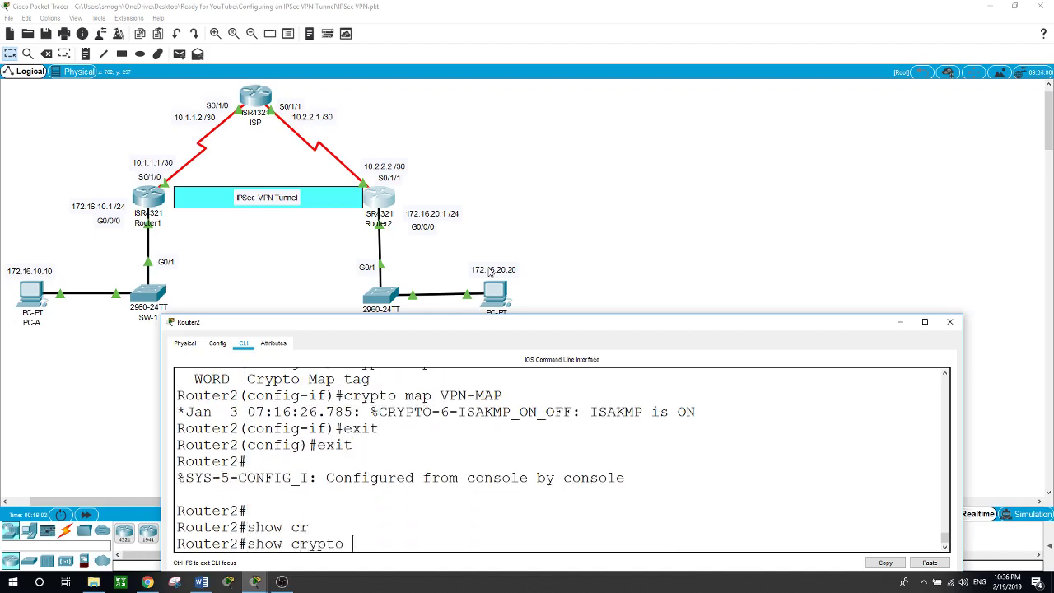
type("ip")
key("Tab")
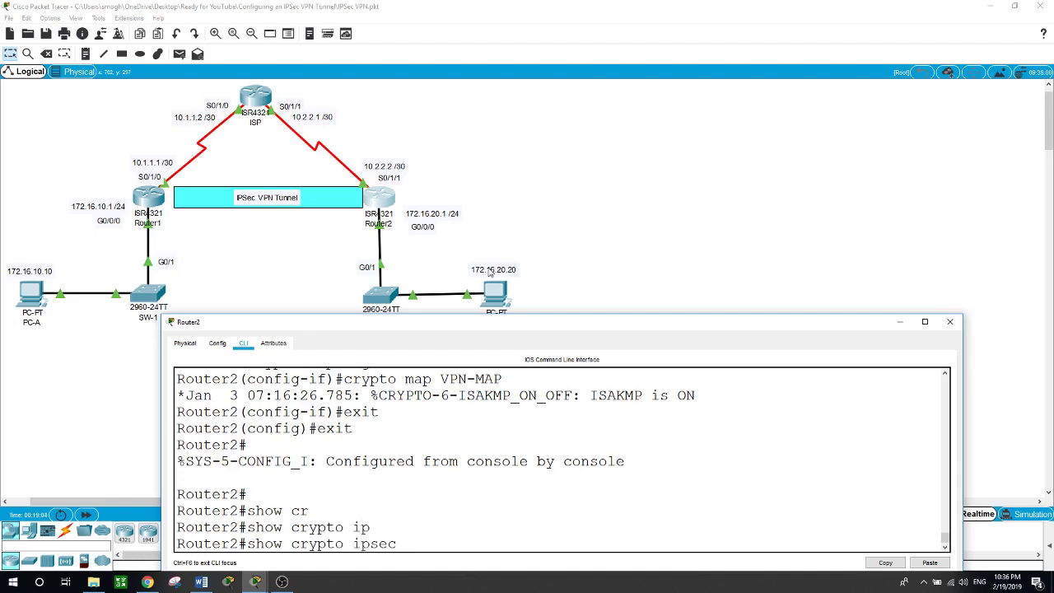
type("sa")
key("Return")
key("space")
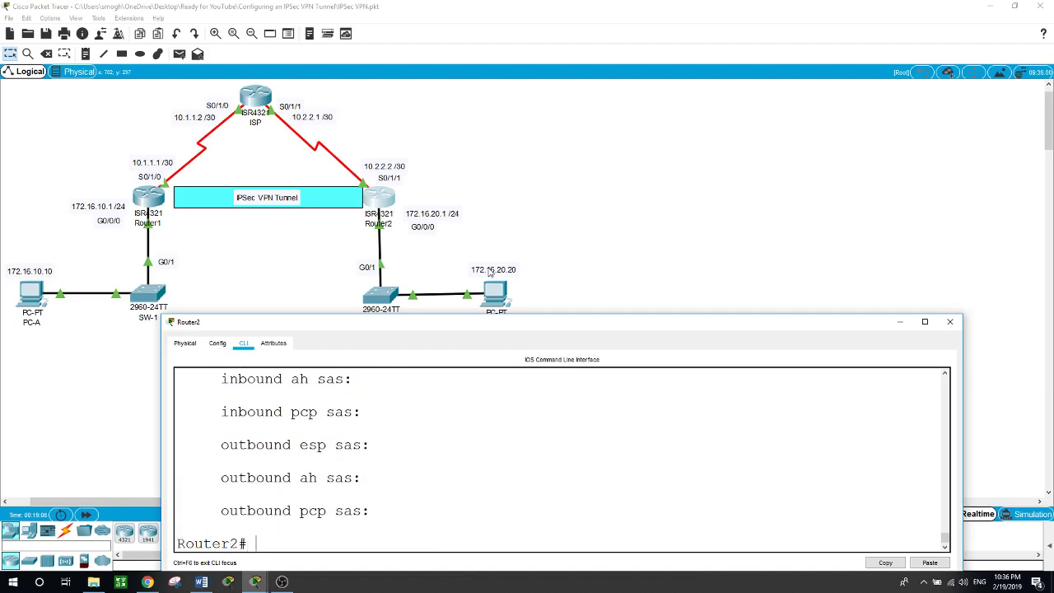
scroll(518, 458, "up", 8)
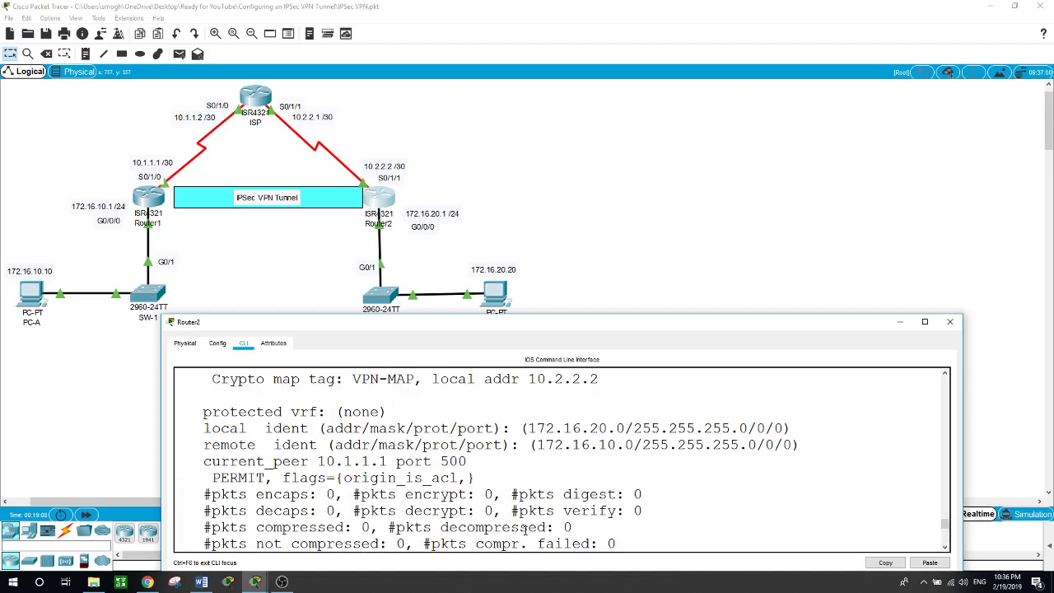
scroll(524, 528, "up", 1)
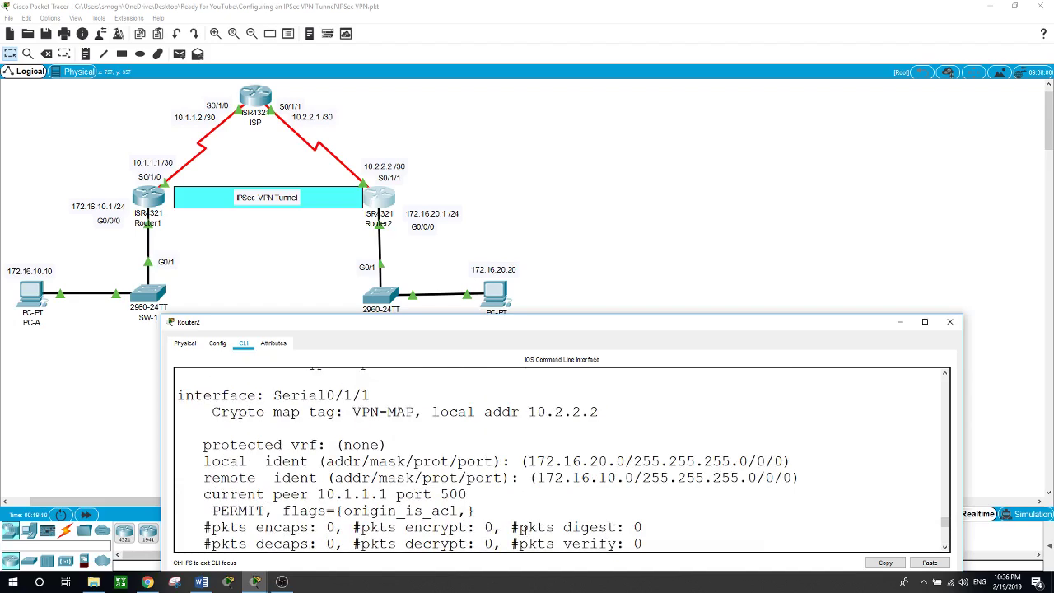
scroll(523, 529, "up", 2)
scroll(524, 531, "down", 5)
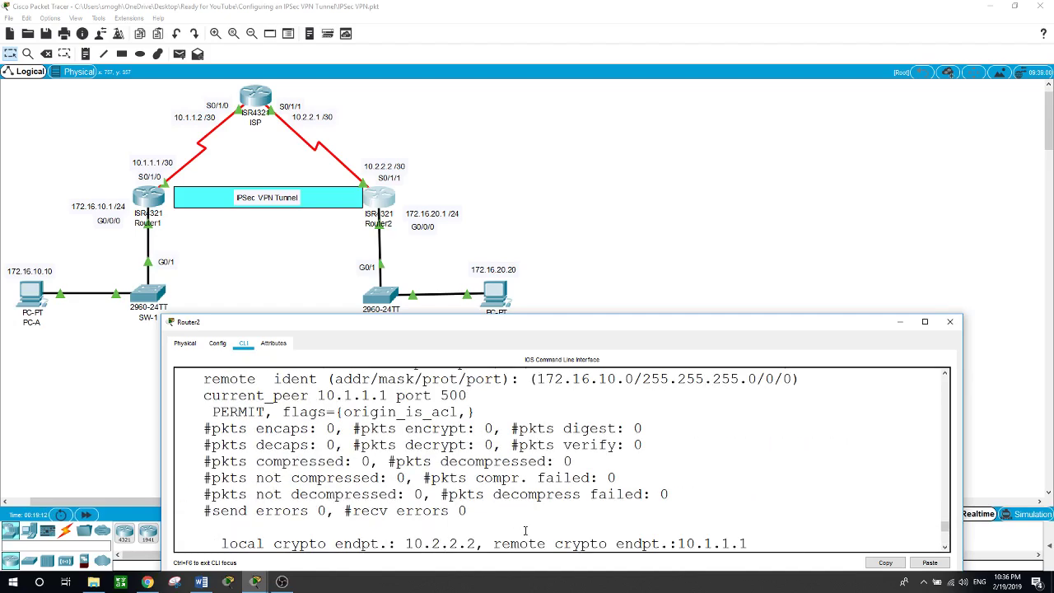
scroll(525, 530, "down", 3)
On PC-A, rerun the ping and traceroute to 172.16.20.20, now routed via 10.2.2.2
left_click(290, 276)
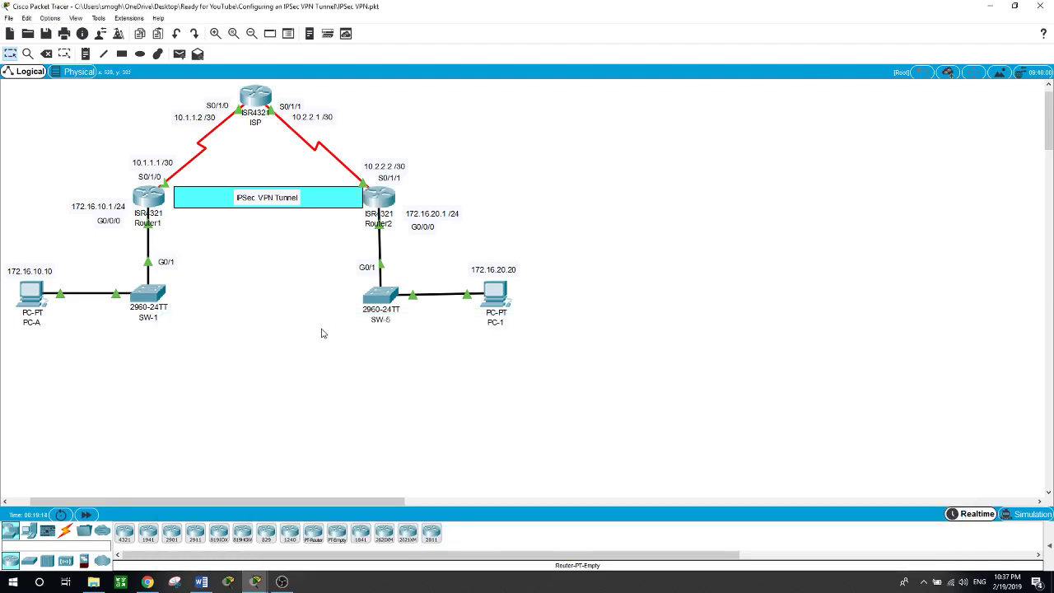
left_click(25, 292)
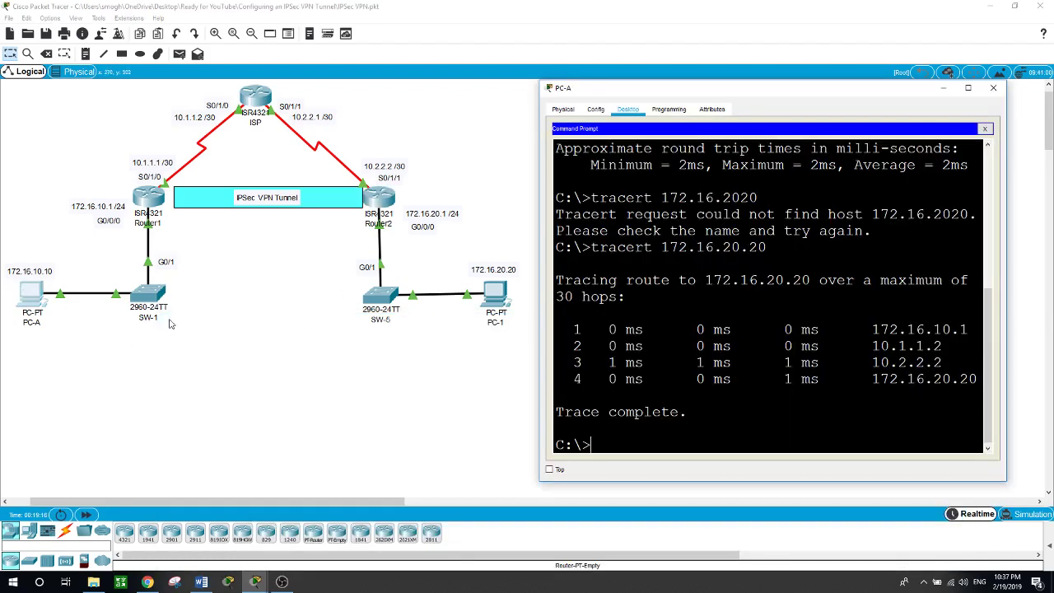
key("Up")
key("Up")
key("Up")
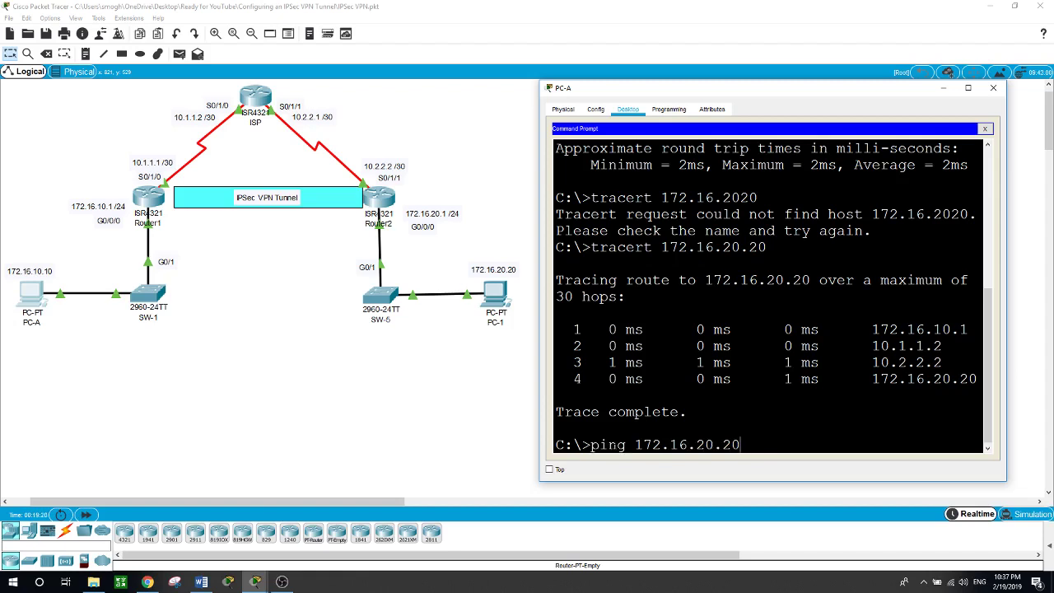
key("Return")
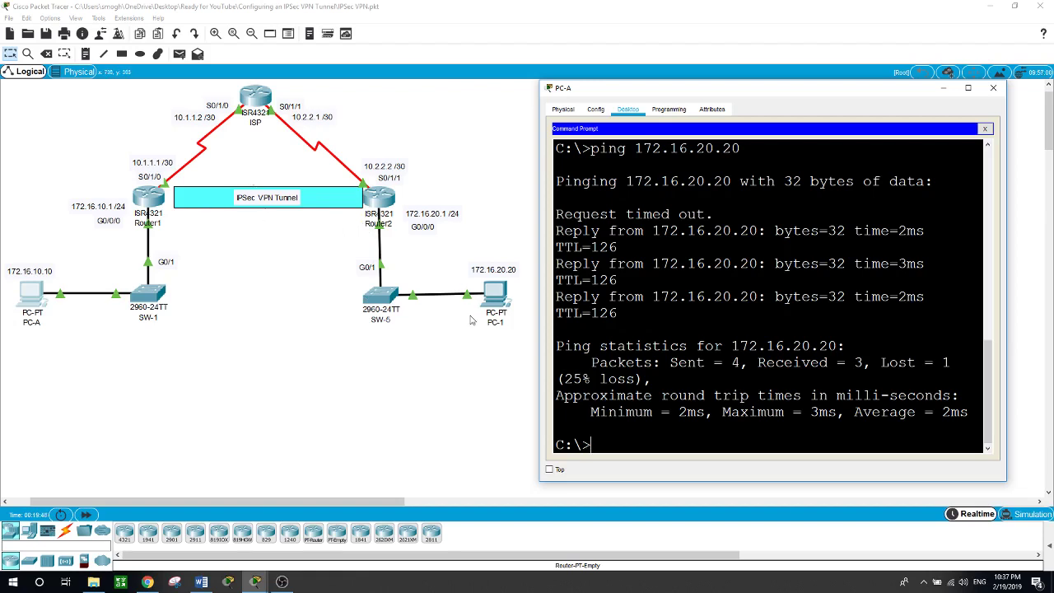
key("Up")
key("Up")
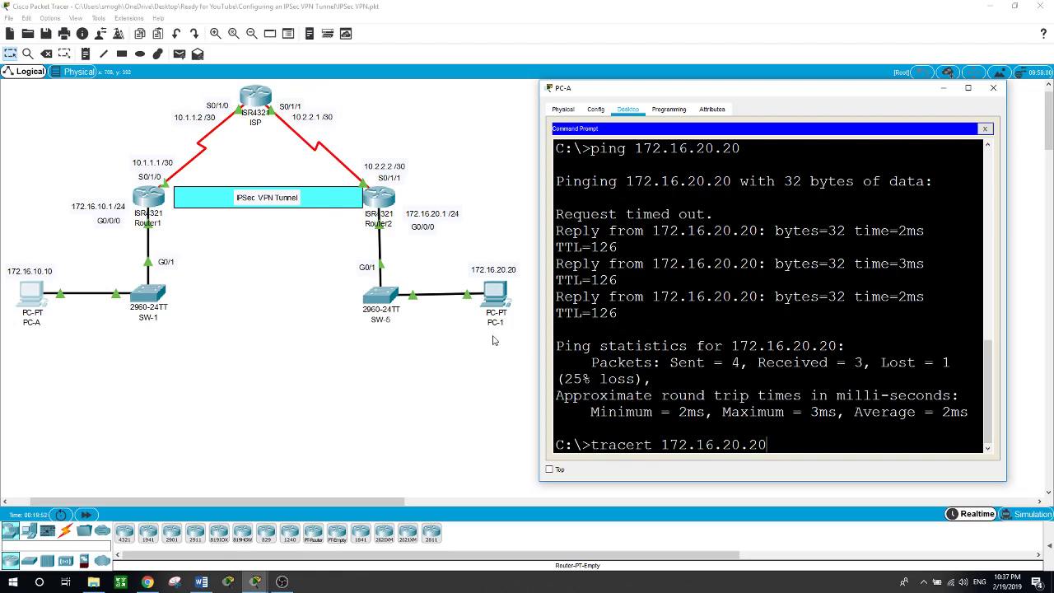
key("Return")
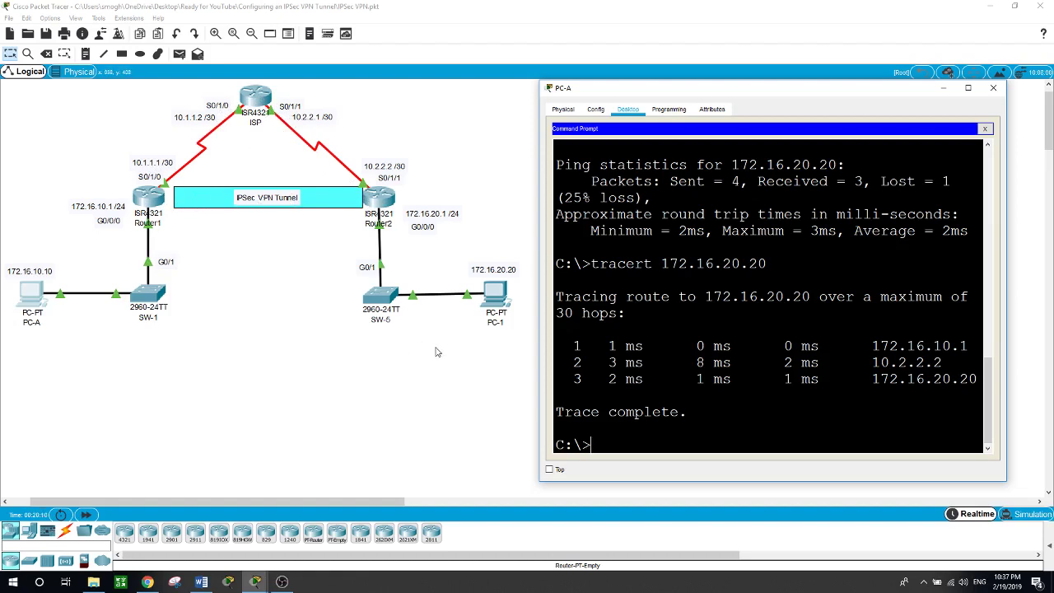
Ping 172.16.10.10 from PC-1's command prompt
left_click(494, 295)
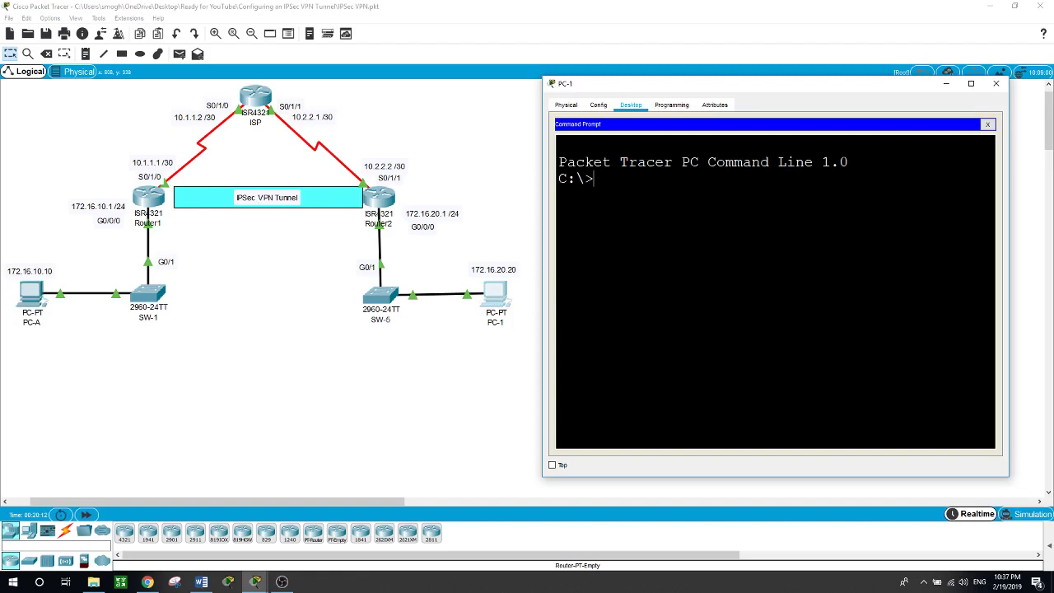
type("ping 172.16.10.10")
key("Return")
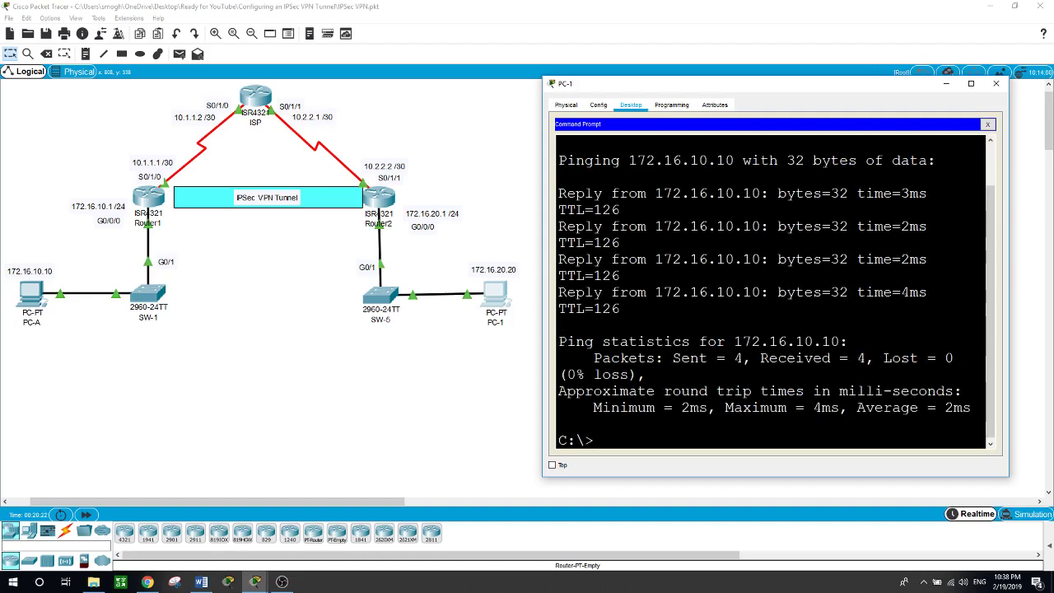
Run 'tracert 172.16.10.10' from PC-1, tracing via 10.1.1.1
type("tracert 172.16.10.10")
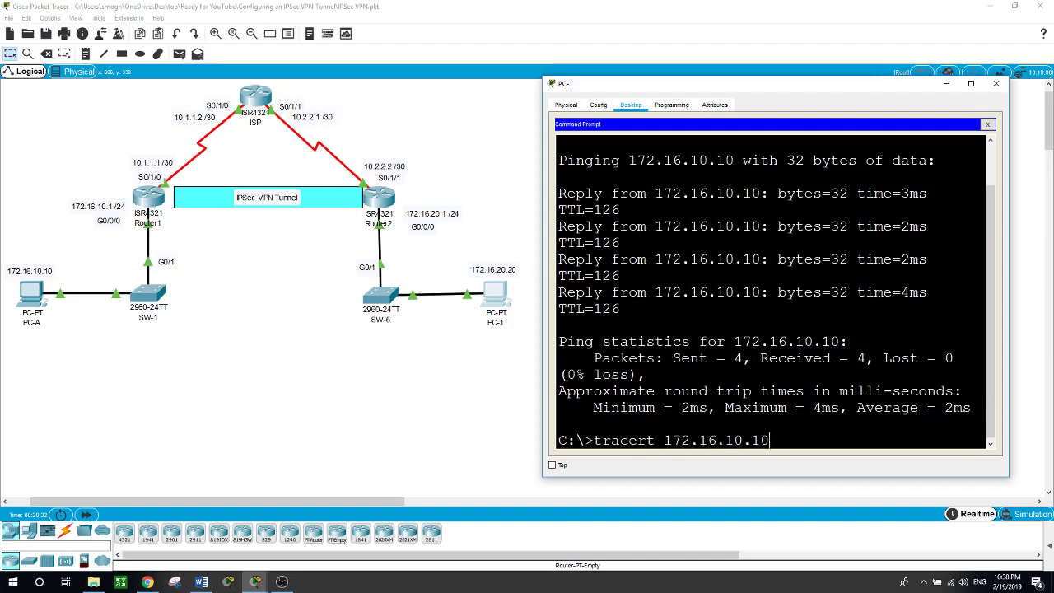
key("Return")
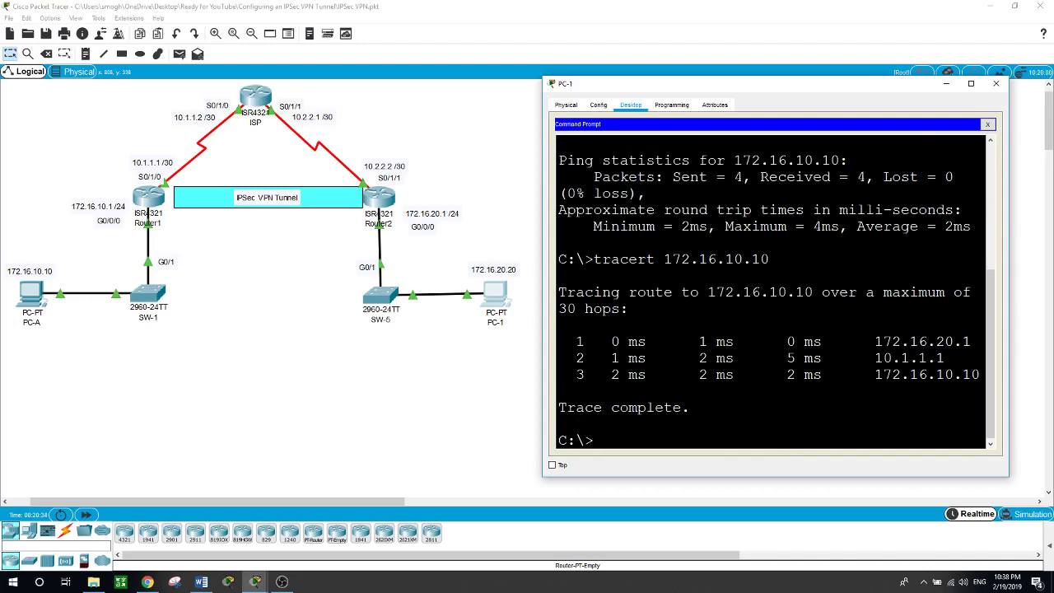
left_click(470, 319)
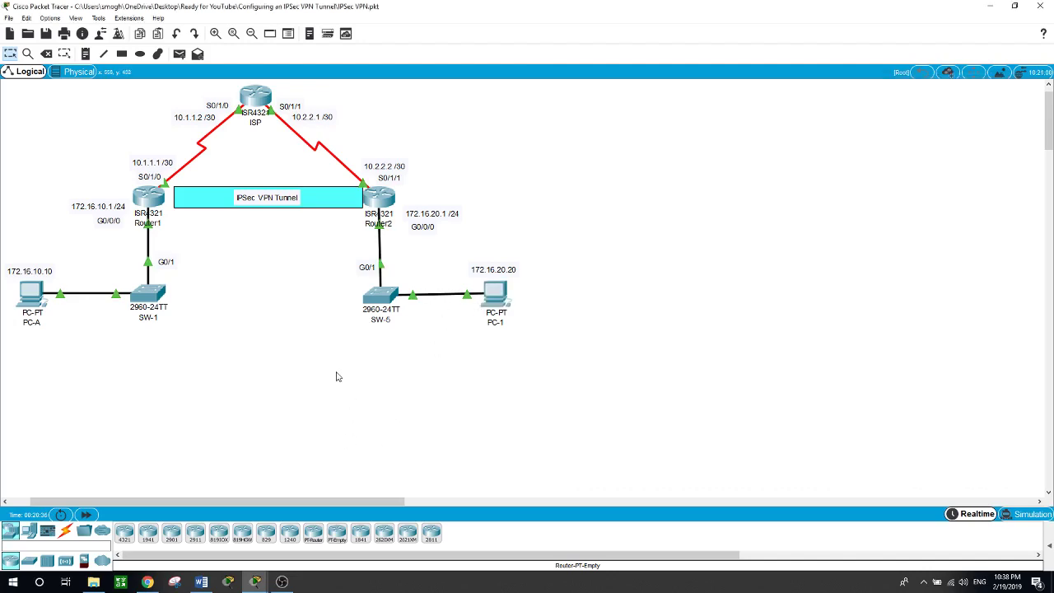
Reopen PC-1's command prompt showing the three-hop traceroute via 10.1.1.1
left_click(495, 304)
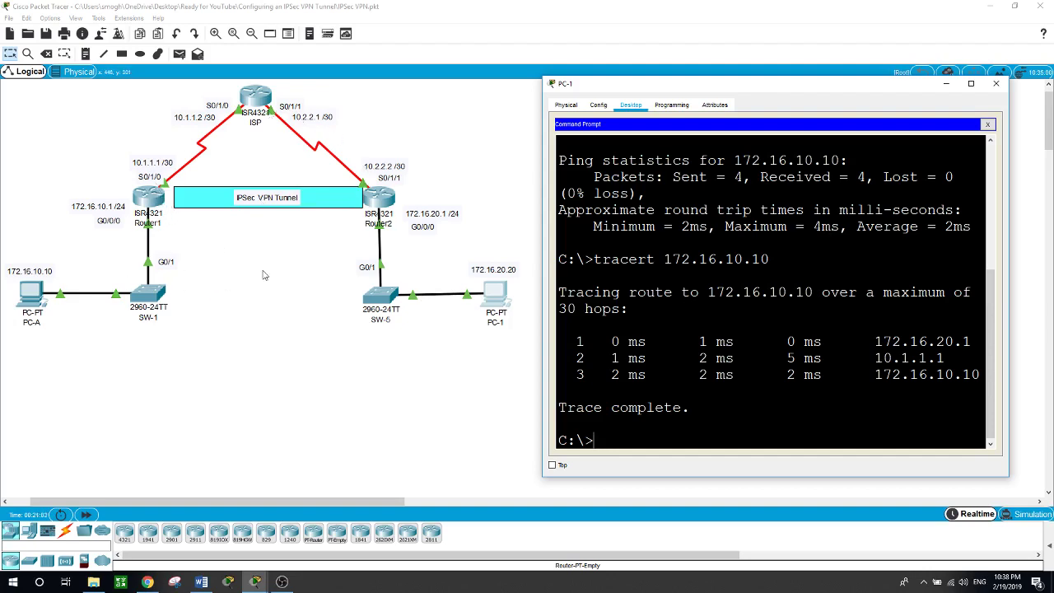
In Router1's CLI, exit configuration mode to privileged EXEC
left_click(161, 204)
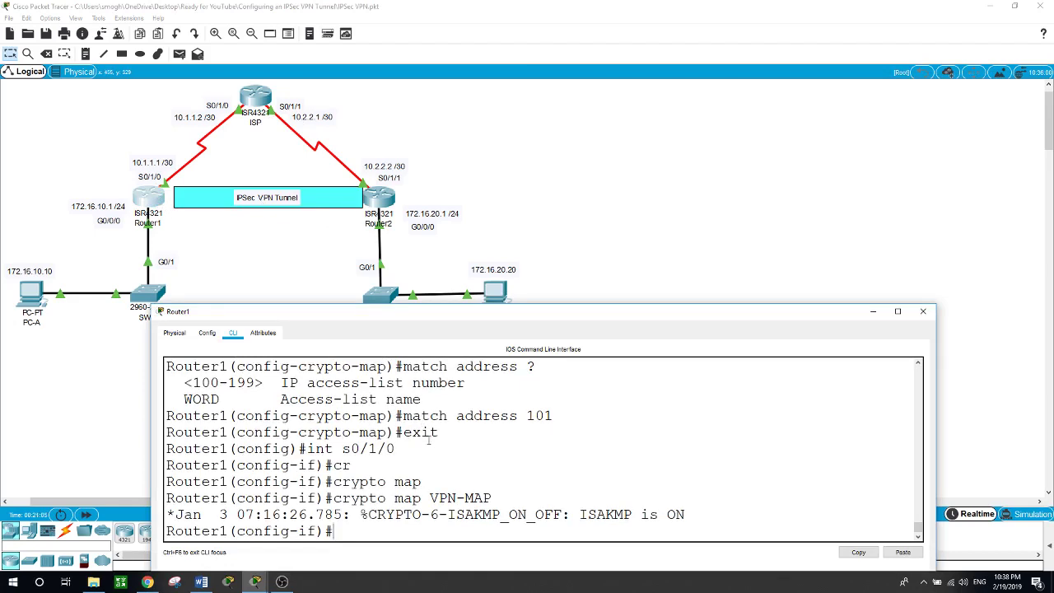
type("exit")
key("Return")
type("exit")
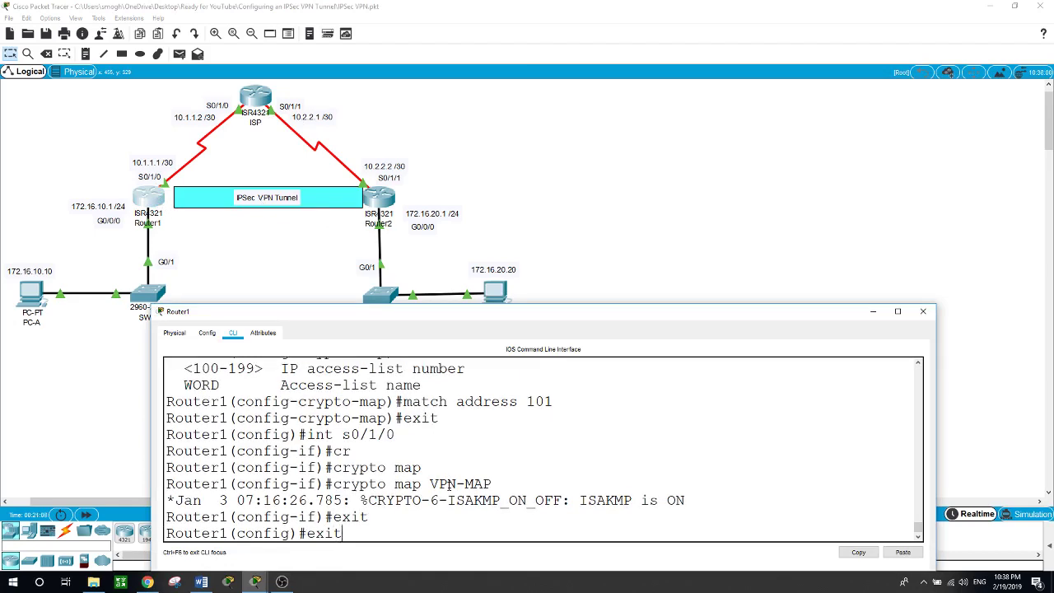
key("Return")
Run 'show crypto ipsec sa' on Router1 and maximize the console window
type("show ")
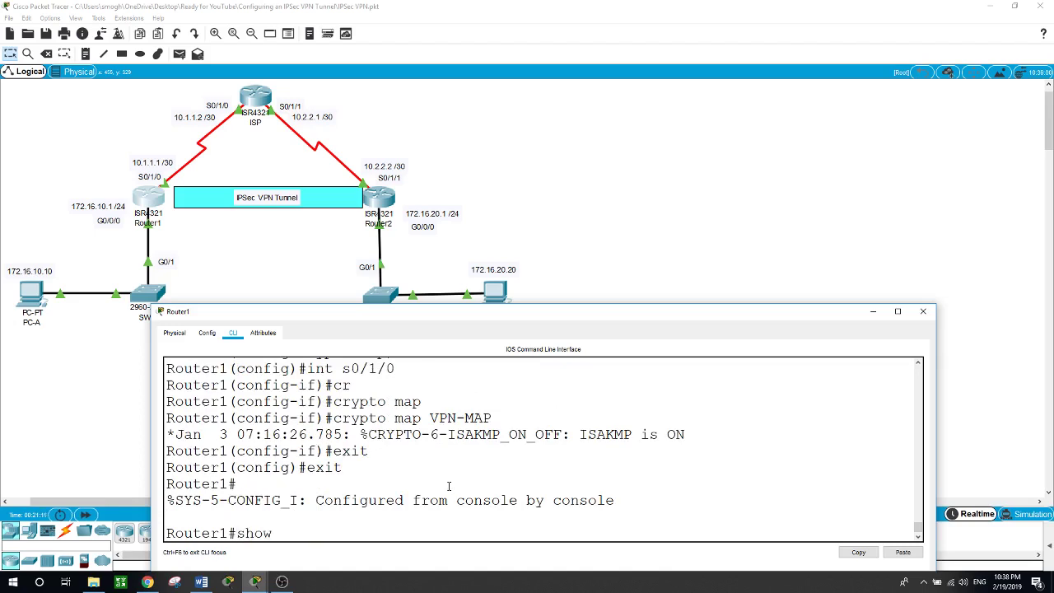
type("cr")
key("Tab")
type("ip")
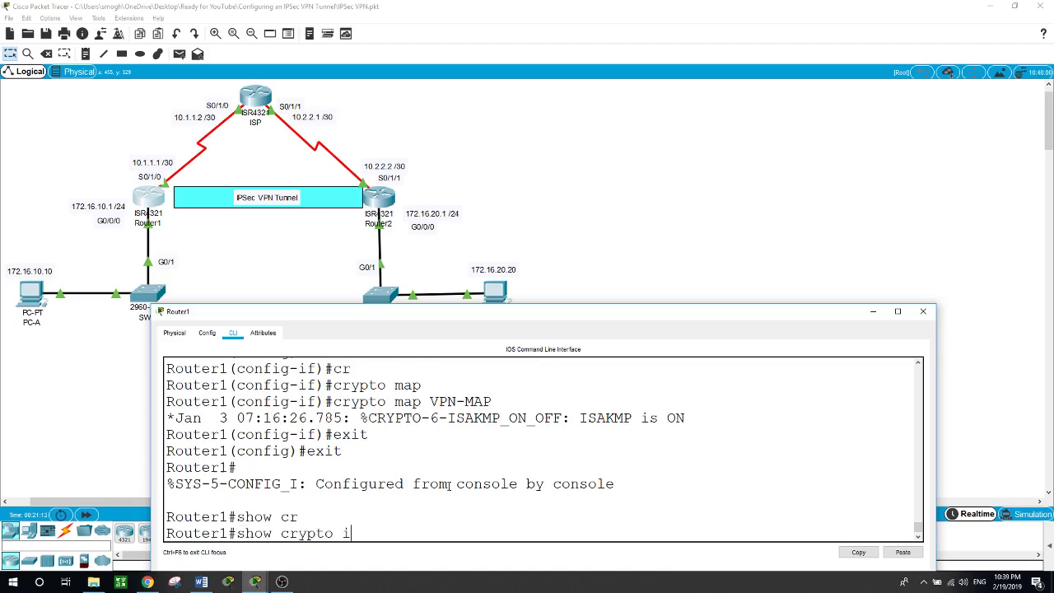
key("Tab")
type("sa")
key("Return")
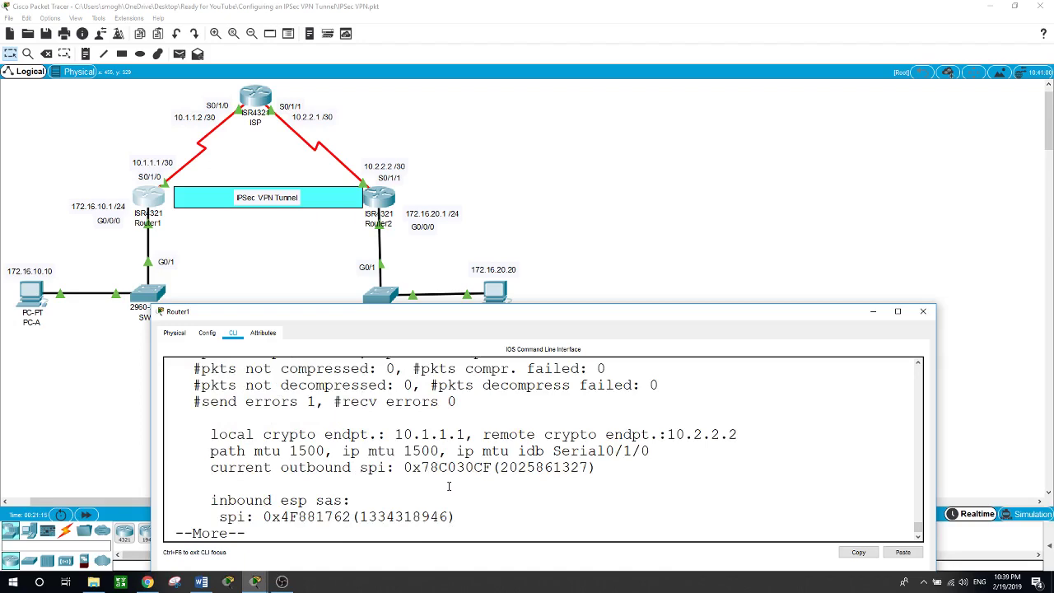
key("space")
left_click(897, 311)
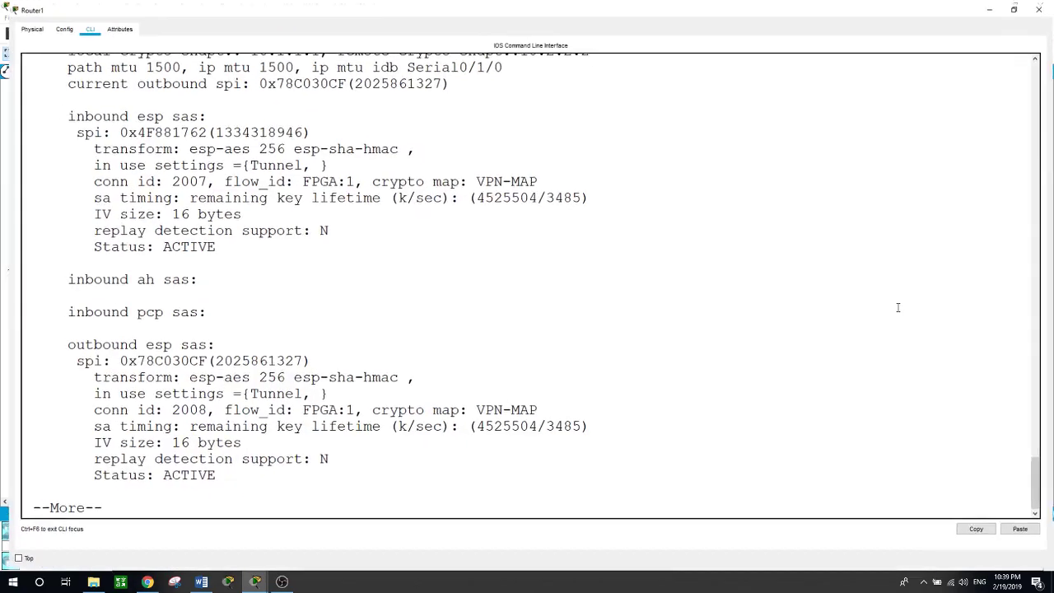
Highlight the 16 encrypted and 16 decrypted packet counts in the SA output
scroll(477, 380, "up", 5)
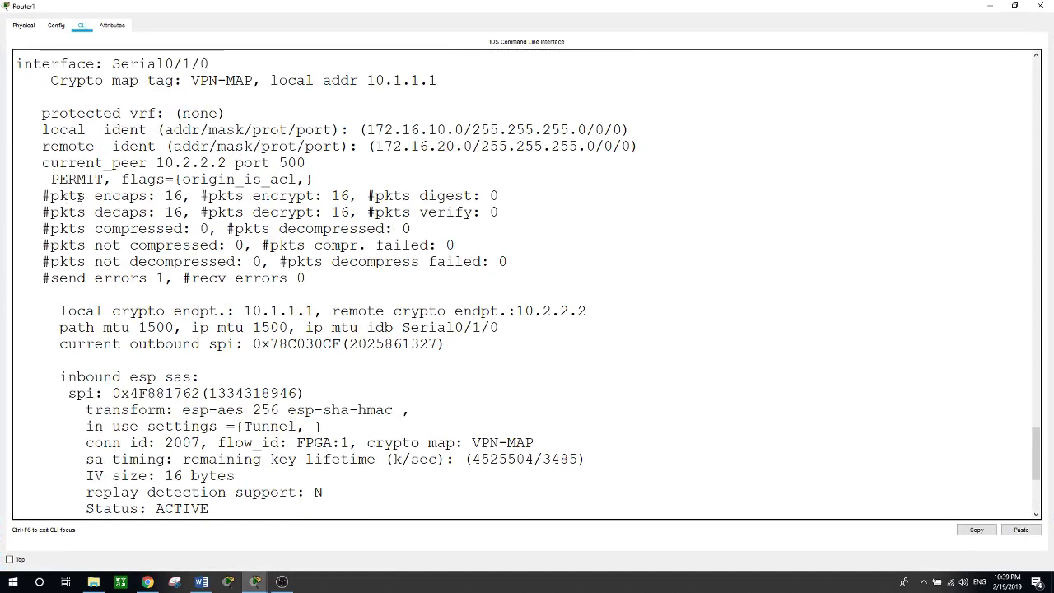
left_click_drag(164, 196, 306, 196)
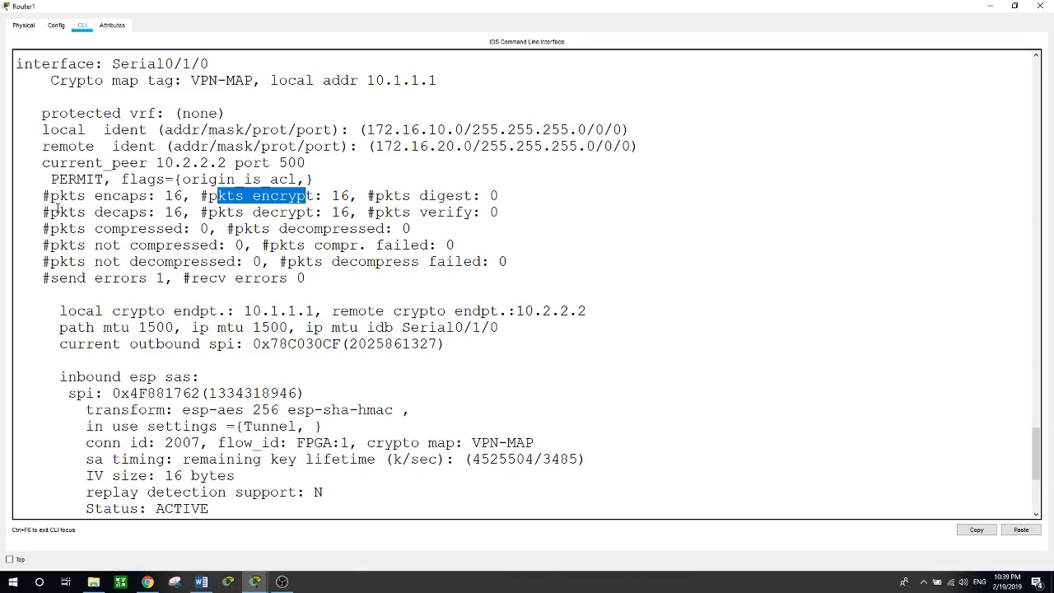
left_click_drag(49, 213, 325, 212)
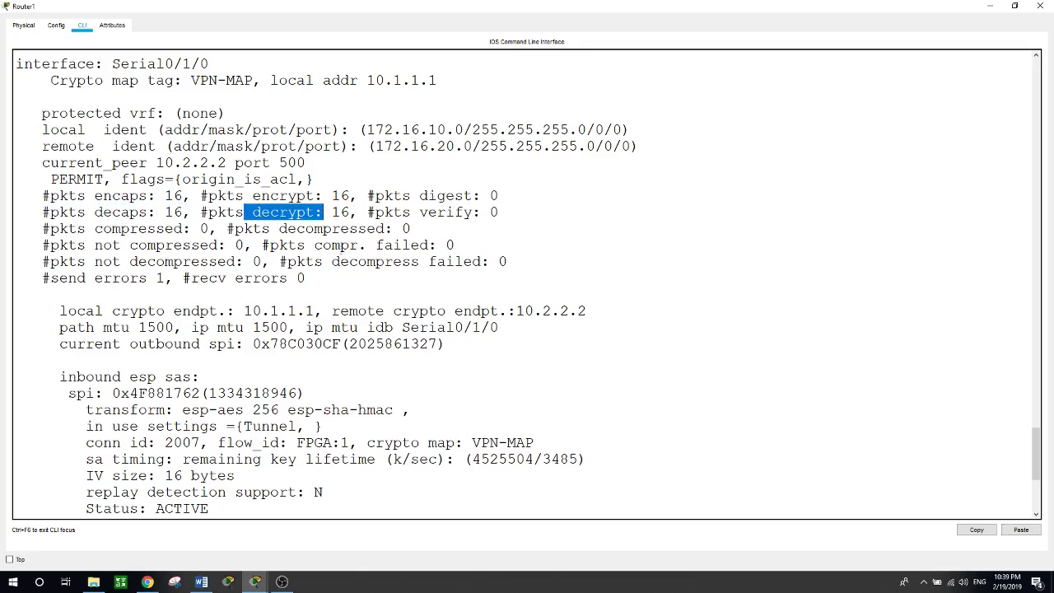
scroll(343, 251, "down", 4)
scroll(344, 251, "down", 2)
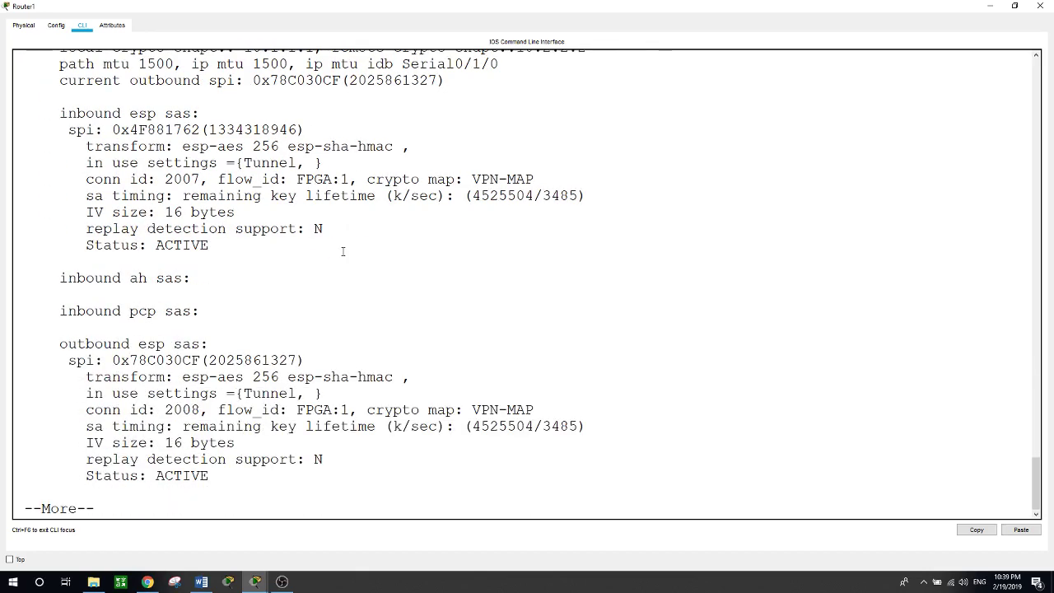
key("space")
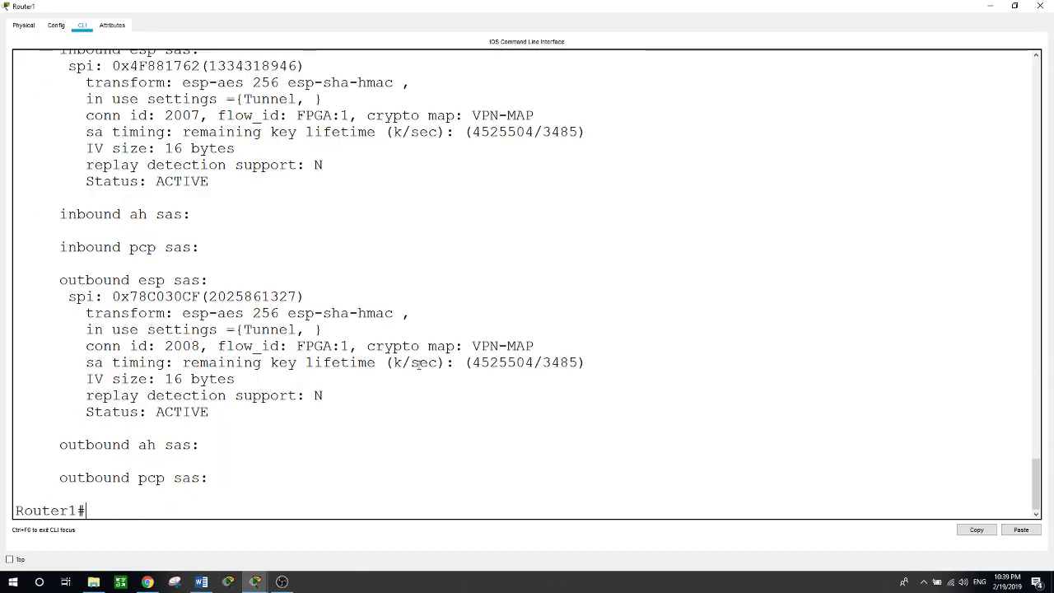
scroll(418, 363, "up", 3)
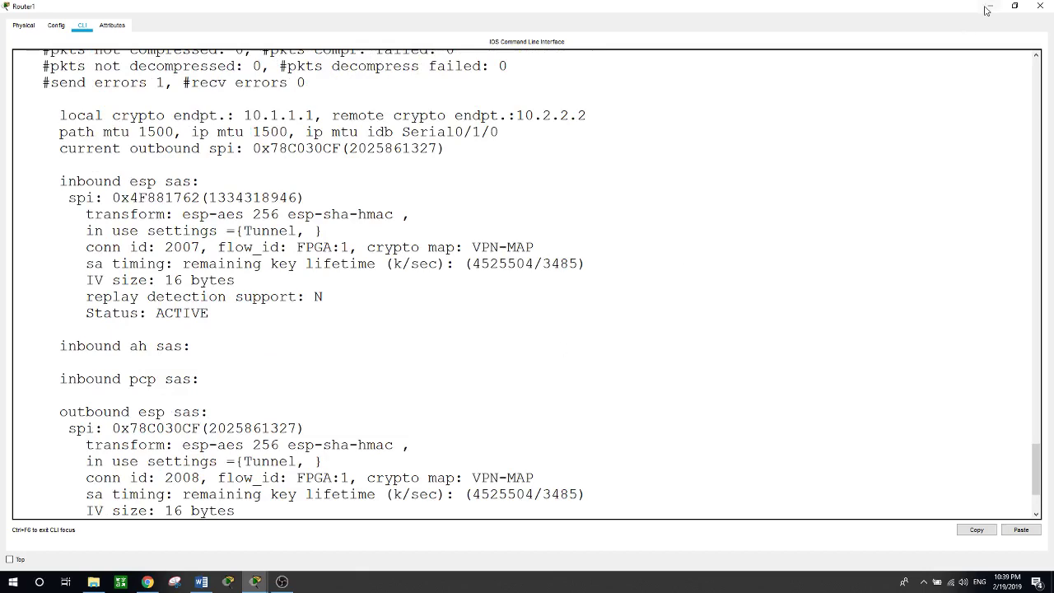
Restore Router1's console to a window and scroll down to its CLI prompt
left_click(1014, 6)
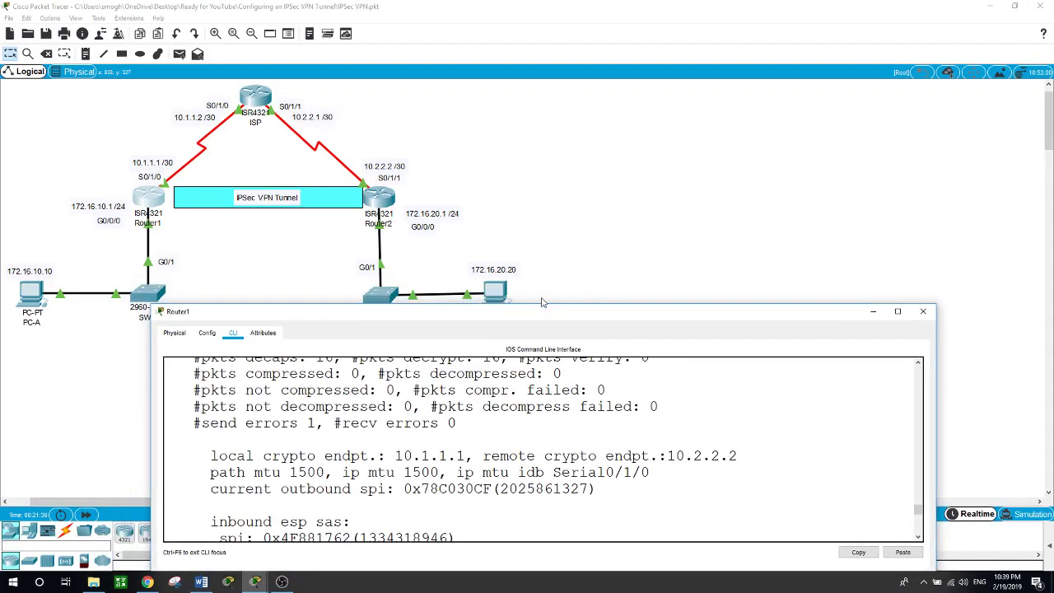
left_click_drag(546, 313, 541, 165)
scroll(541, 278, "down", 8)
scroll(541, 278, "down", 2)
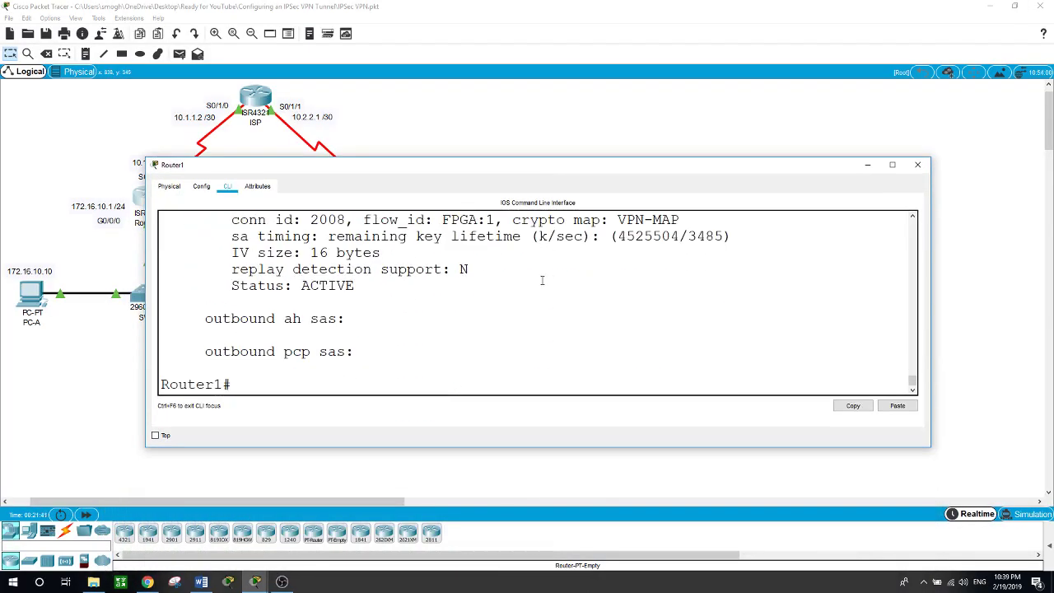
Run show crypto isakmp sa and highlight the QM_IDLE, ACTIVE SA with 10.2.2.2
type("how ?")
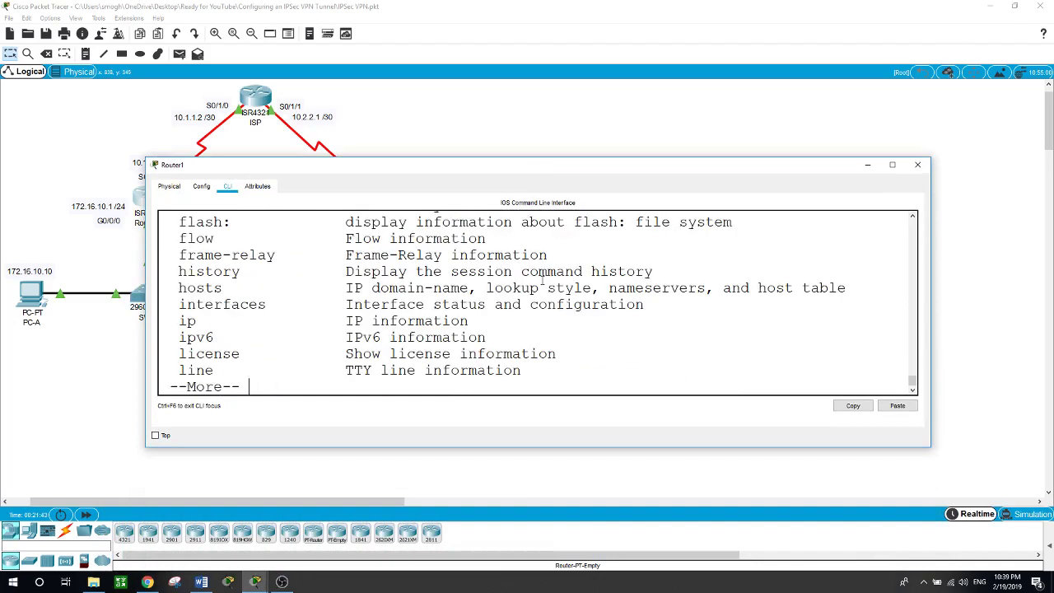
type("qcryp")
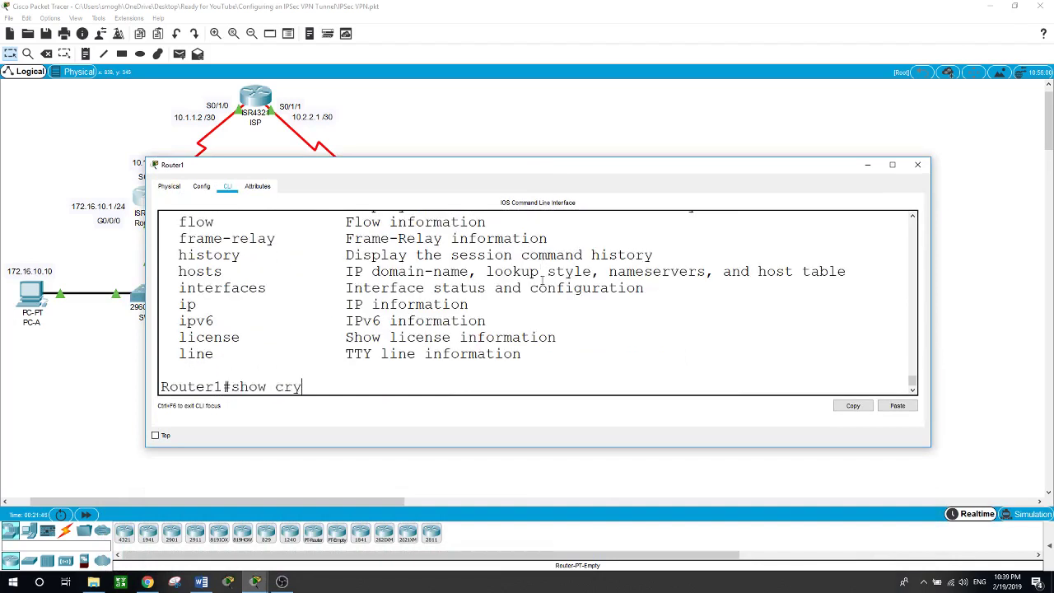
key("Tab")
type("?")
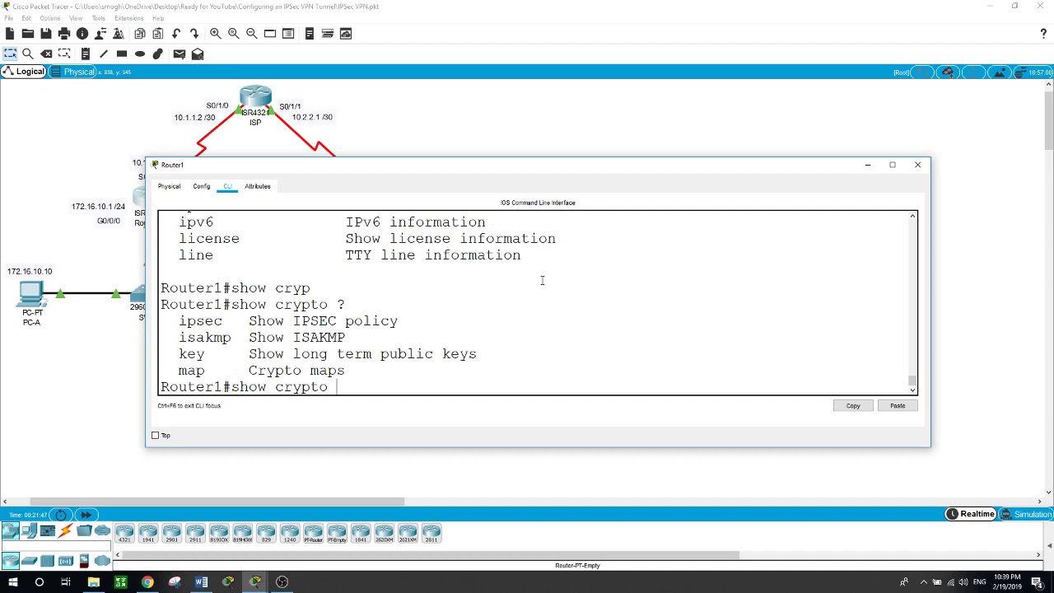
type("isa")
key("Tab")
type("?")
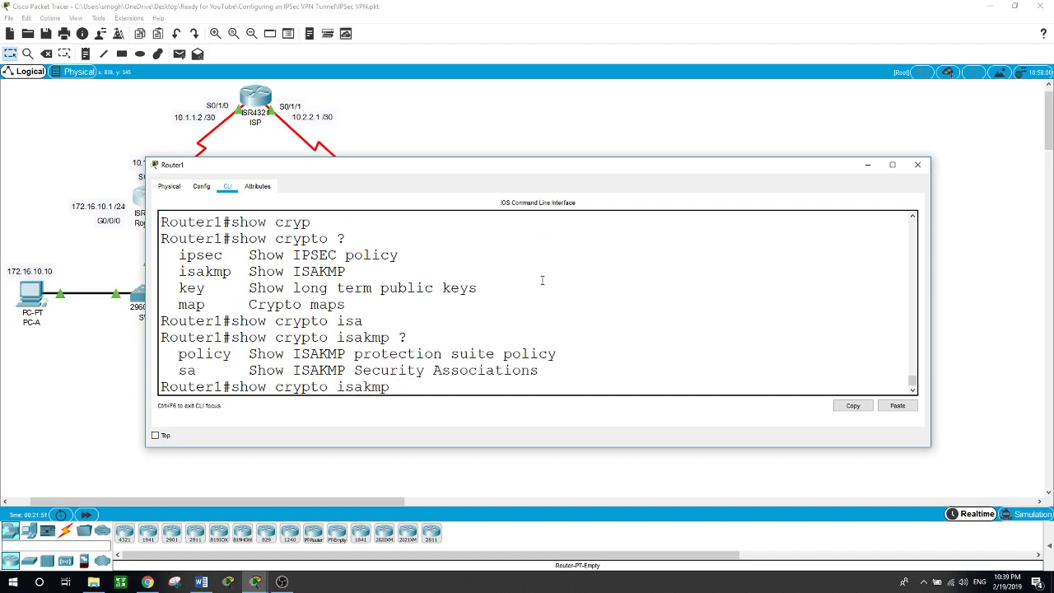
type("sa")
key("Return")
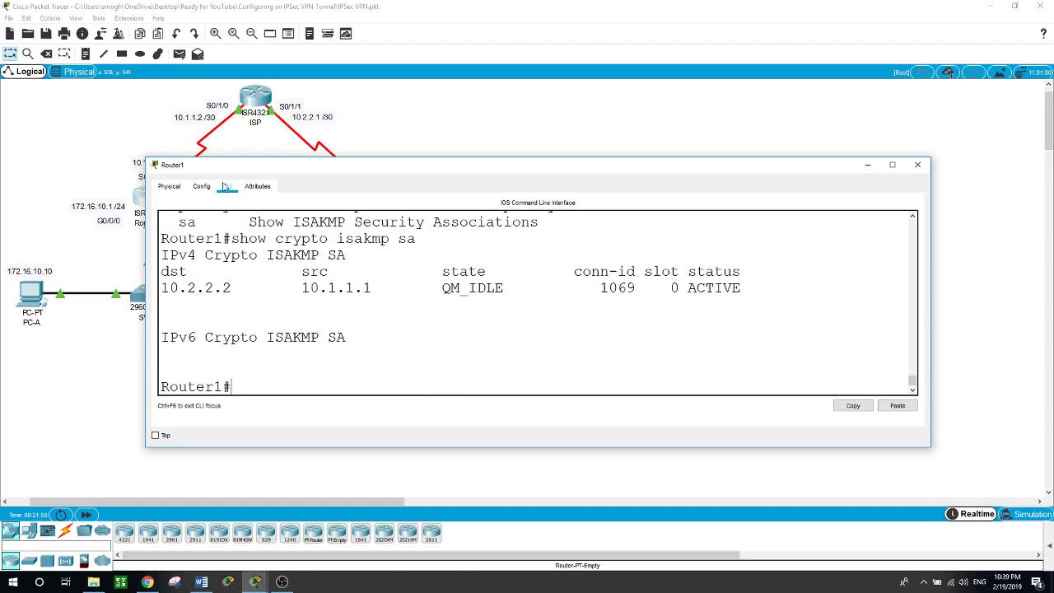
left_click_drag(354, 175, 458, 269)
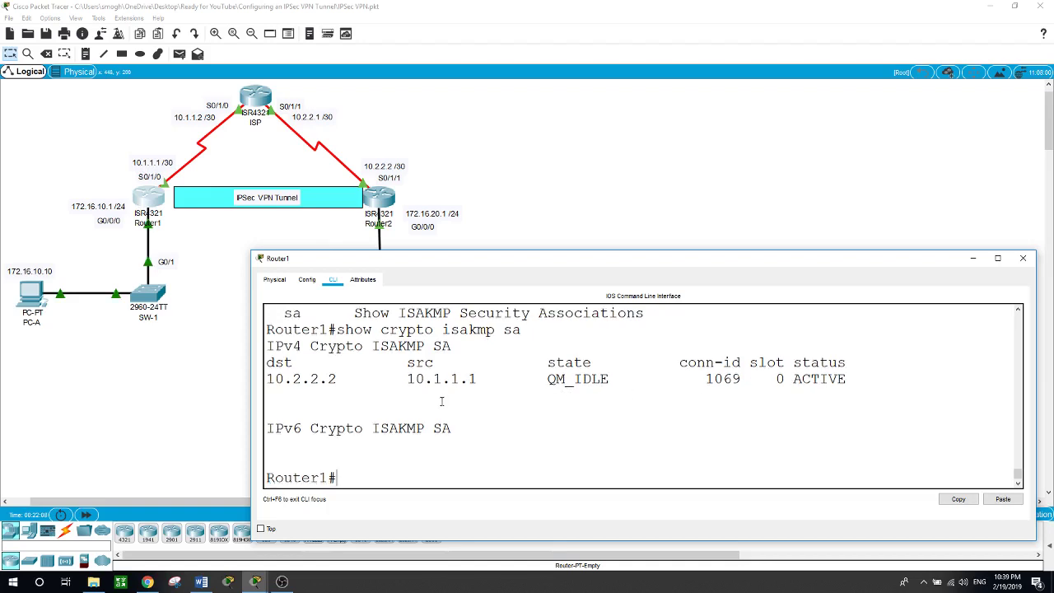
left_click_drag(791, 379, 846, 379)
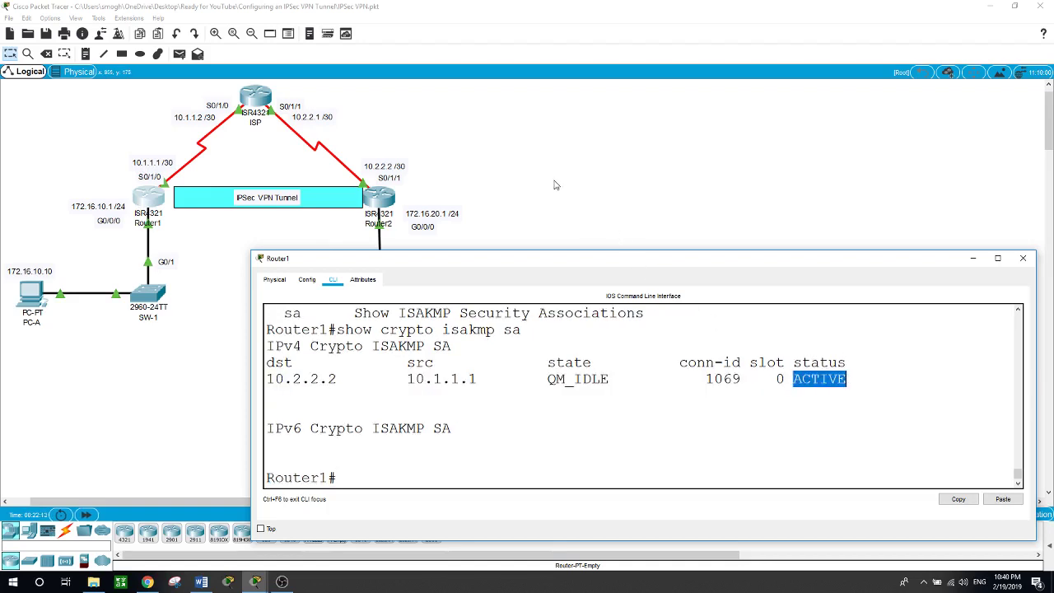
key("alt+F4")
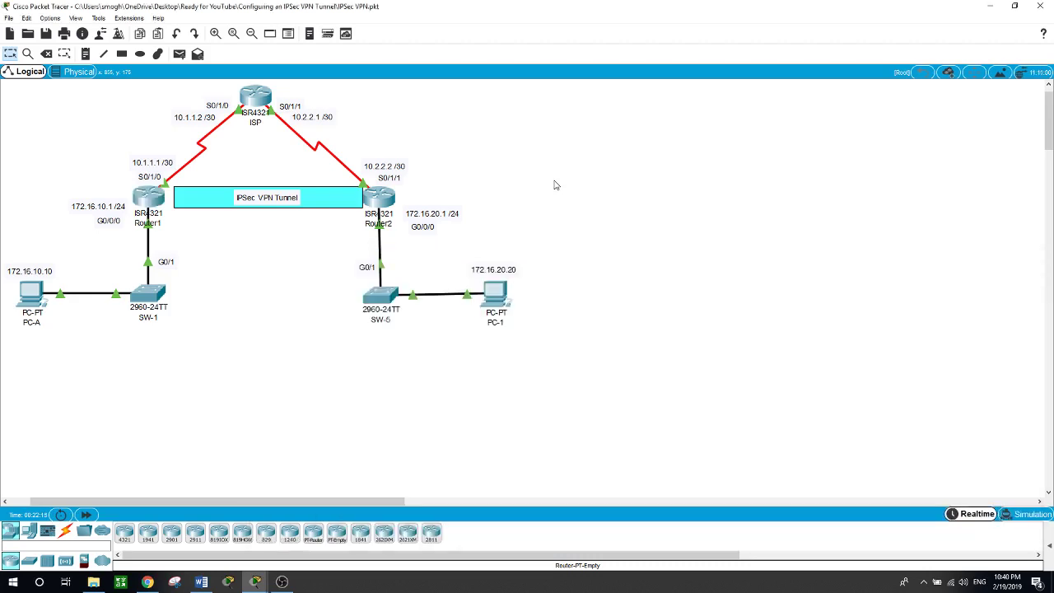